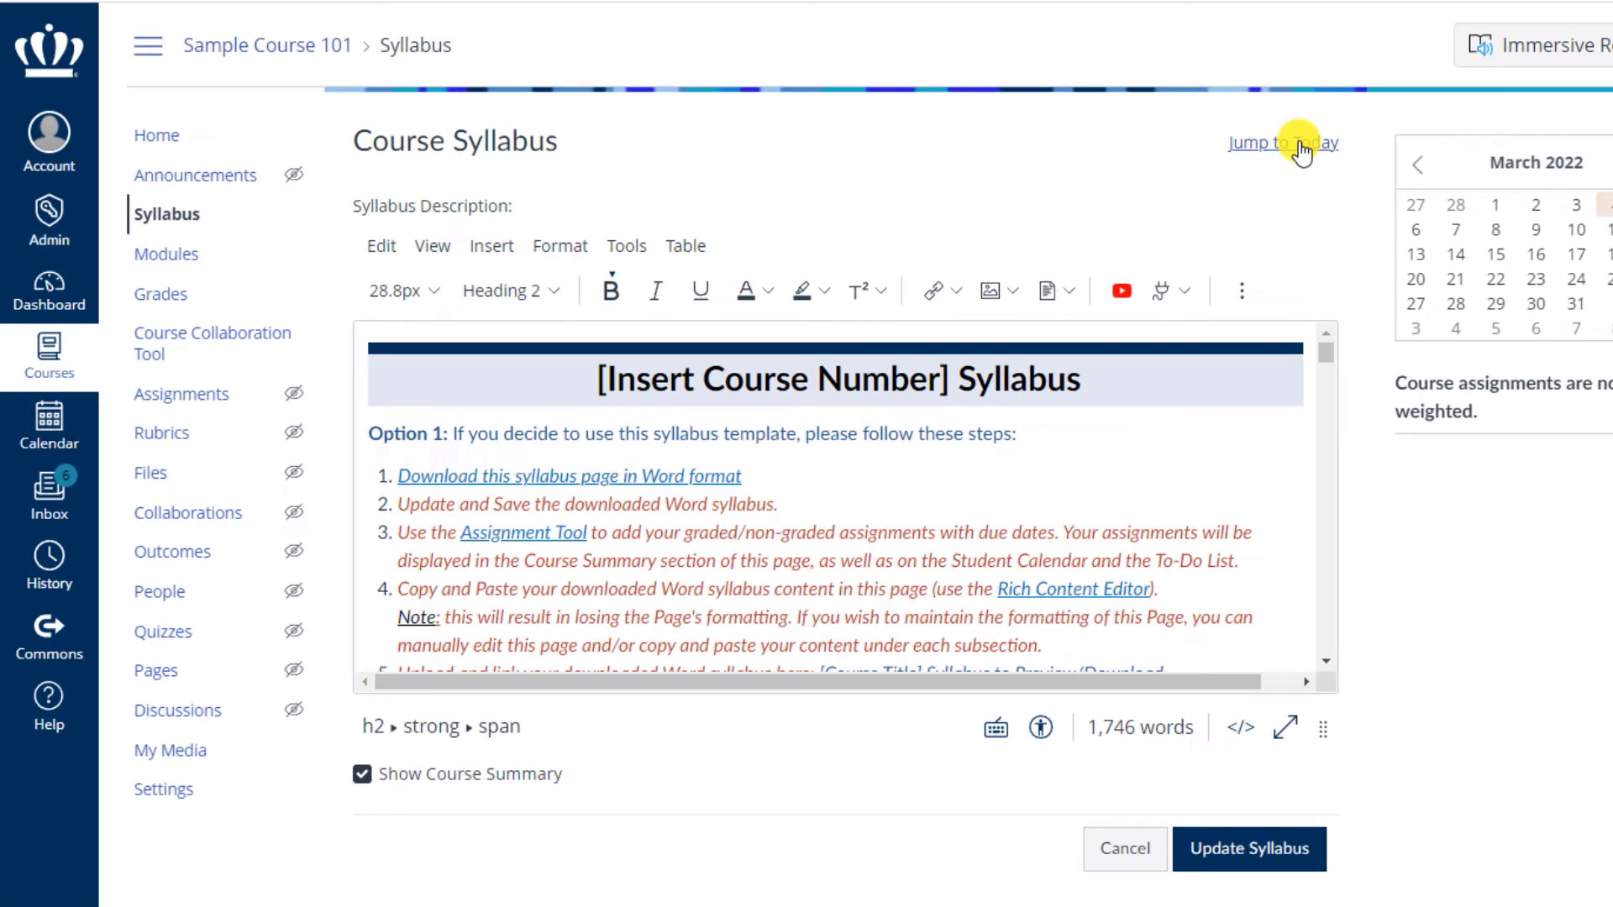
- Clear all the template text from the syllabus description
key(ctrl+a)
click(381, 246)
click(426, 375)
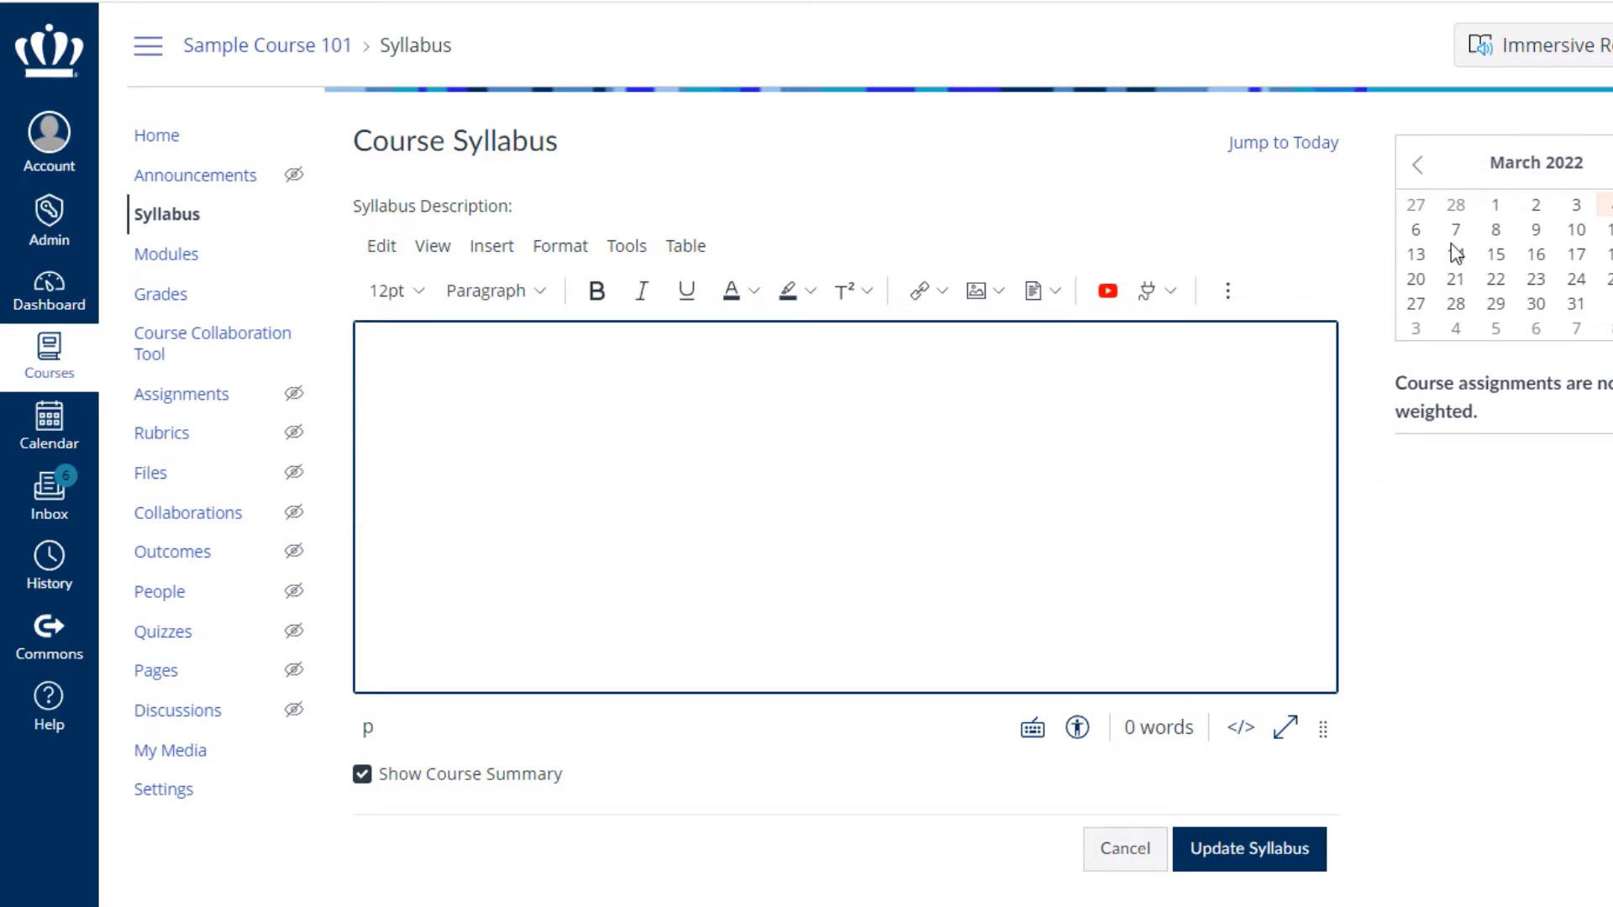
- Switch to the SampleCourseTemplate_Summer2022 Word document, copy its entire contents and paste them into the empty syllabus description in Canvas
key(alt+Tab)
key(ctrl+a)
right_click(486, 431)
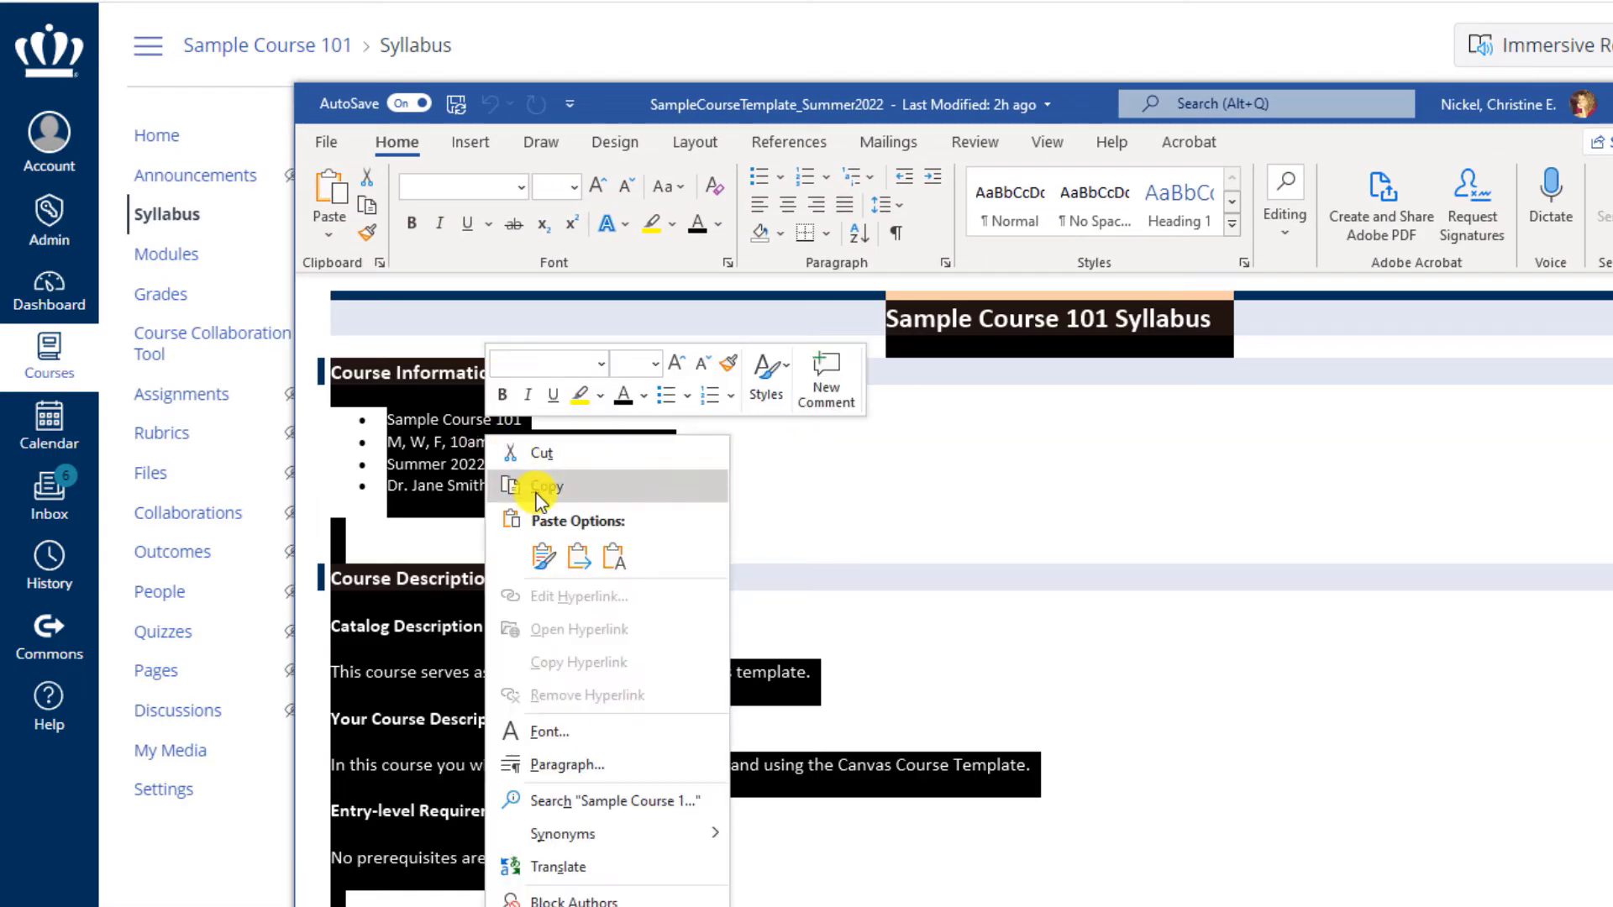
click(526, 481)
key(alt+Tab)
right_click(399, 374)
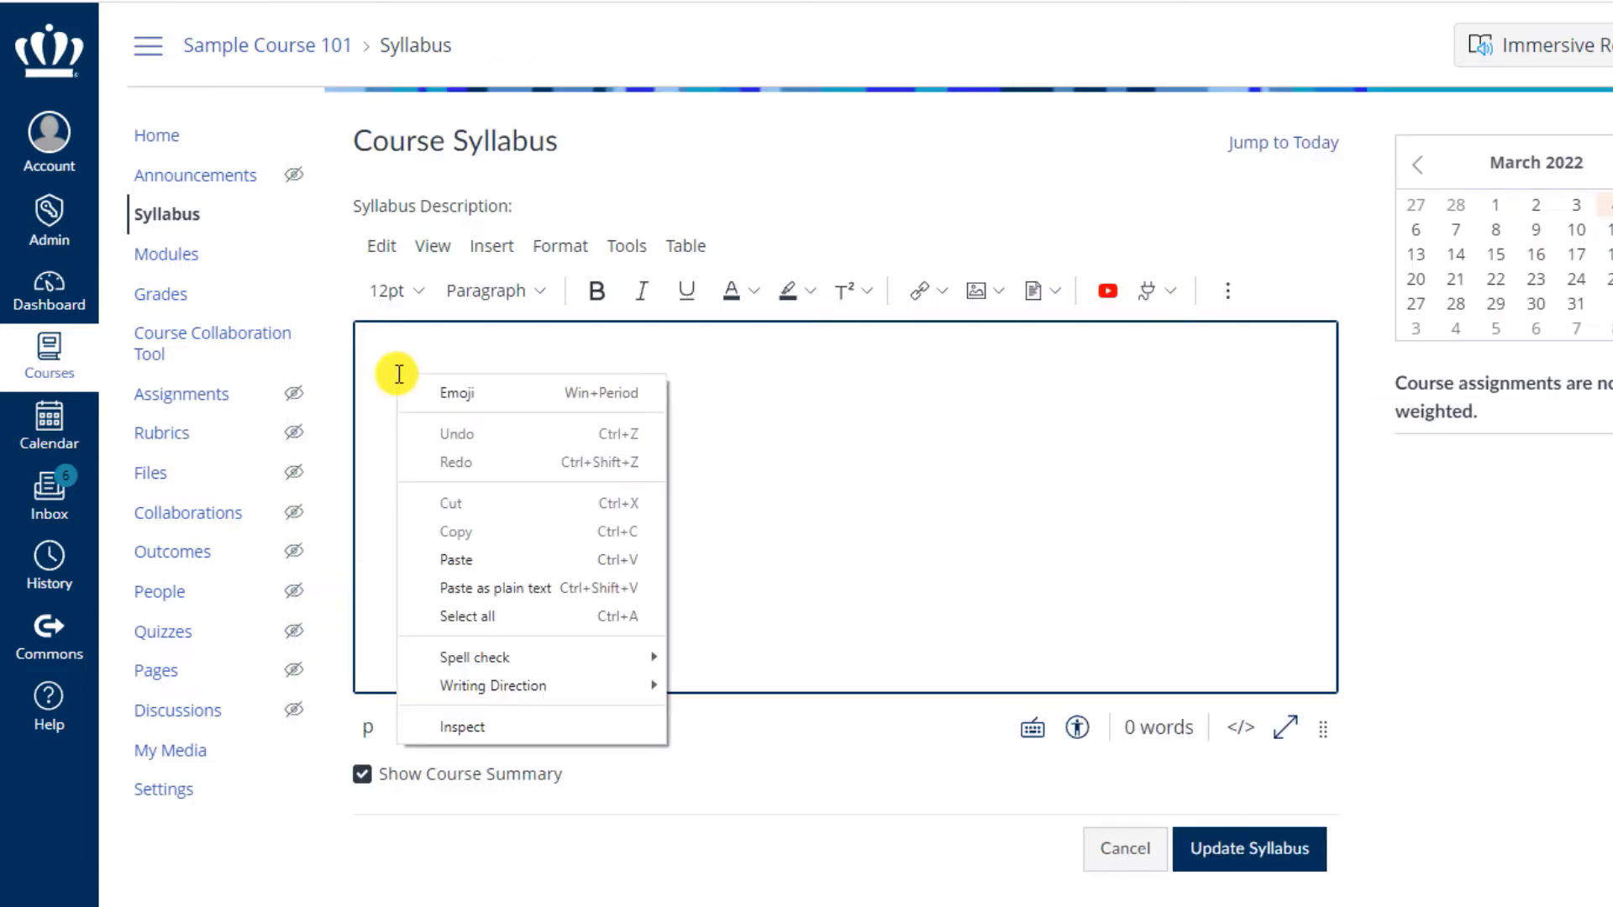
click(458, 559)
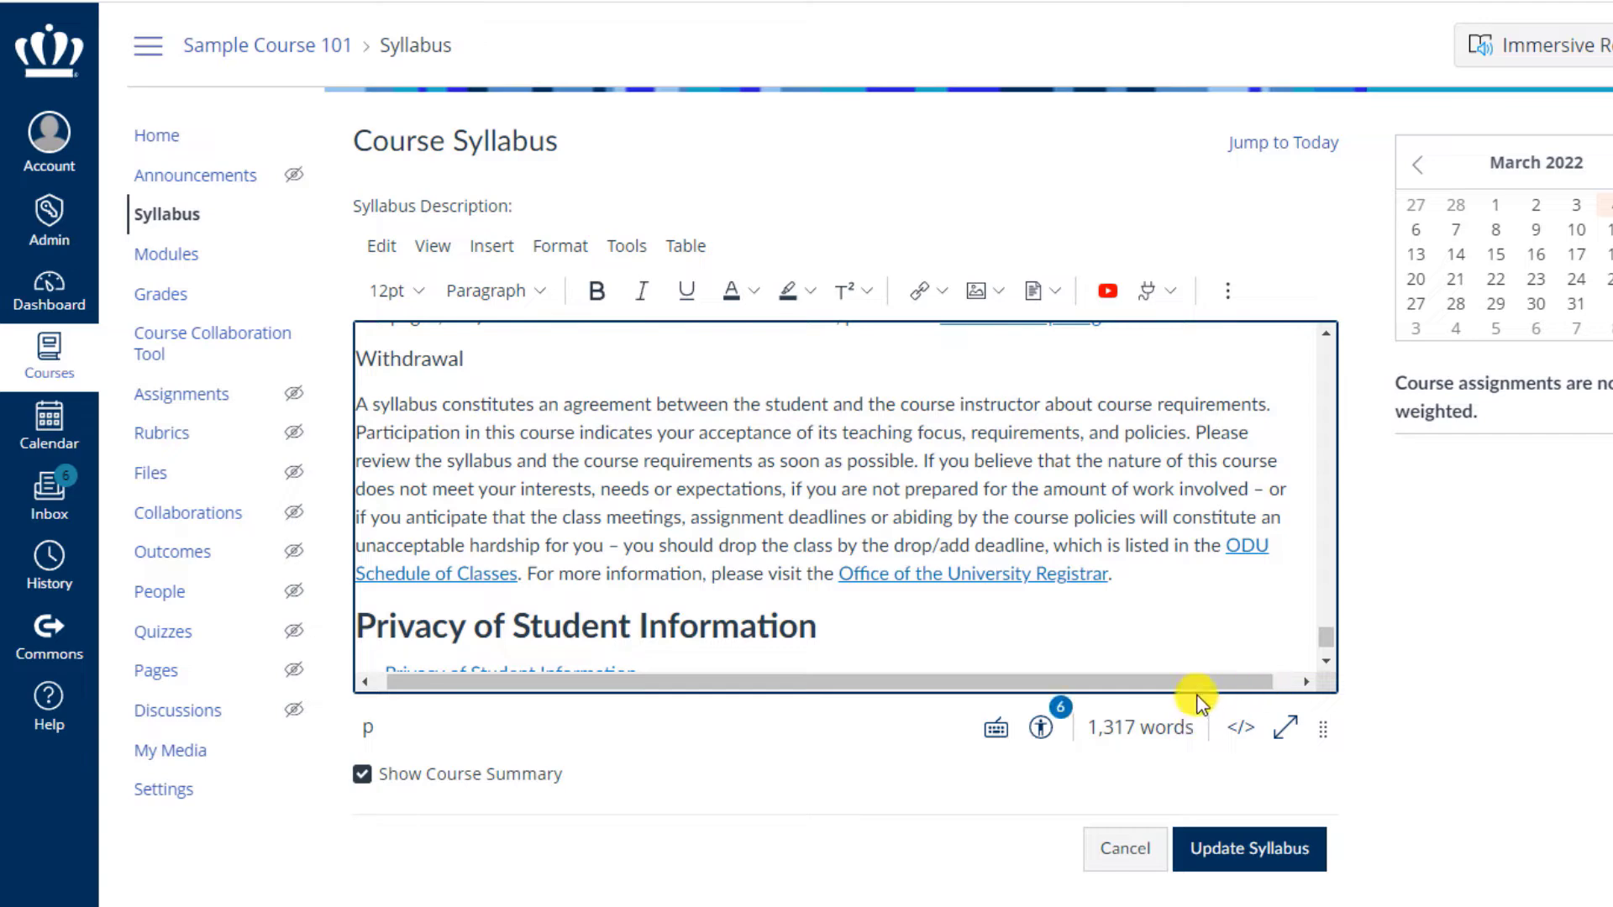
- Add a line reading "Printable Syllabus:" between the Sample Course 101 Syllabus title and the Course Information heading
drag(1324, 628, 1319, 336)
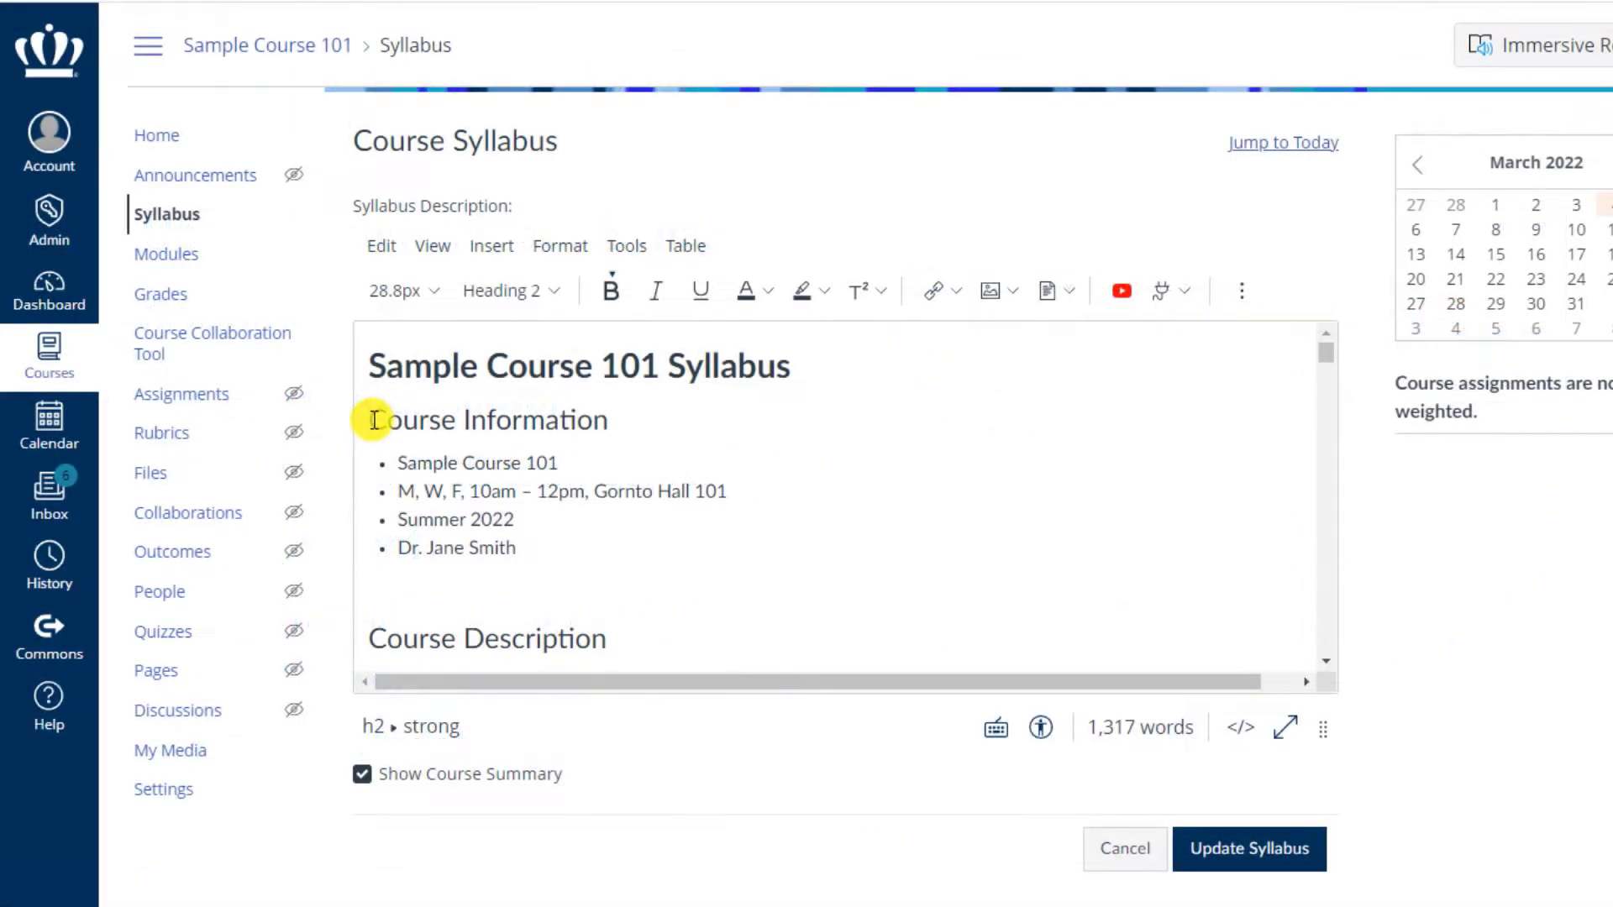
click(374, 420)
key(Return)
key(Up)
text(Printable )
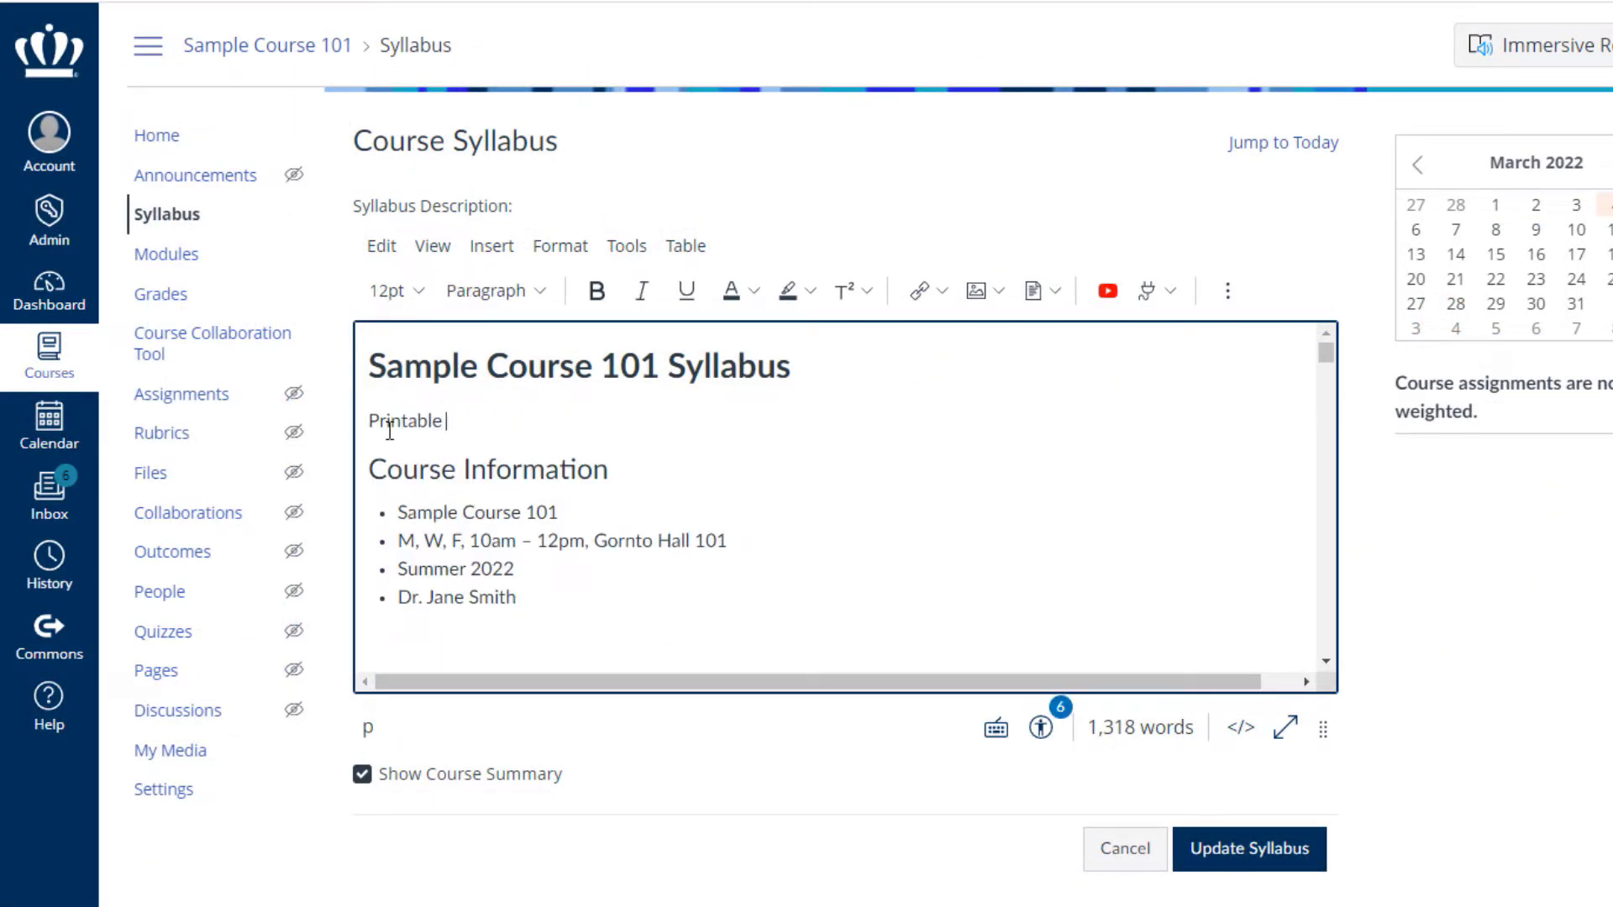
text(Syllabus:)
click(494, 413)
click(534, 420)
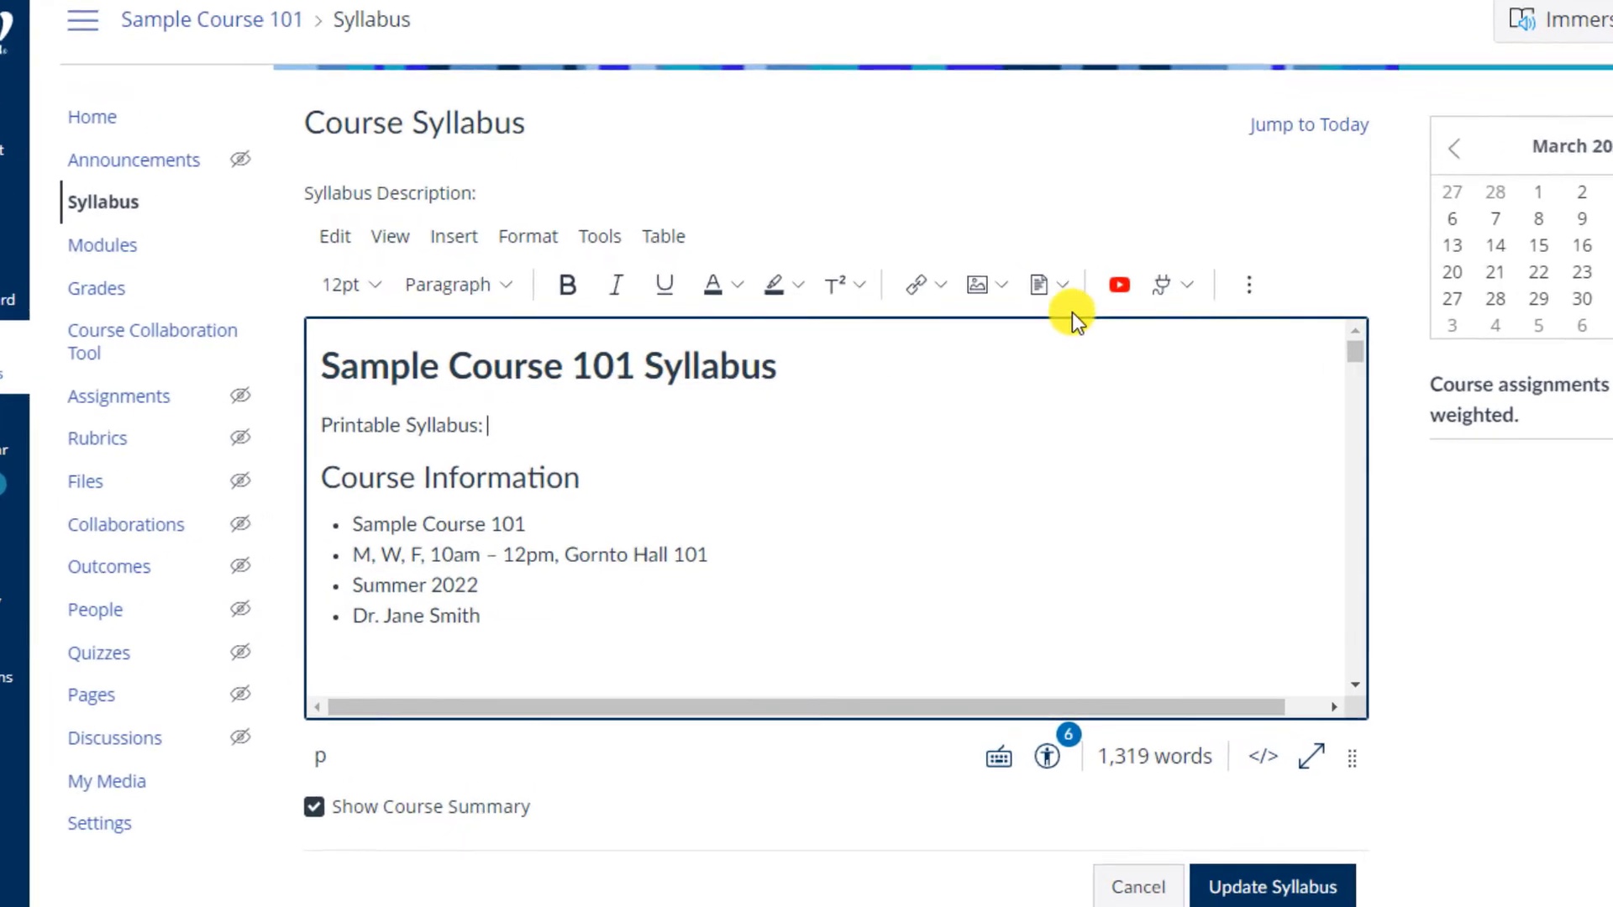
- Upload the document SampleCourseSyllabus_Summer2022.docx and insert its link after "Printable Syllabus:"
click(1096, 267)
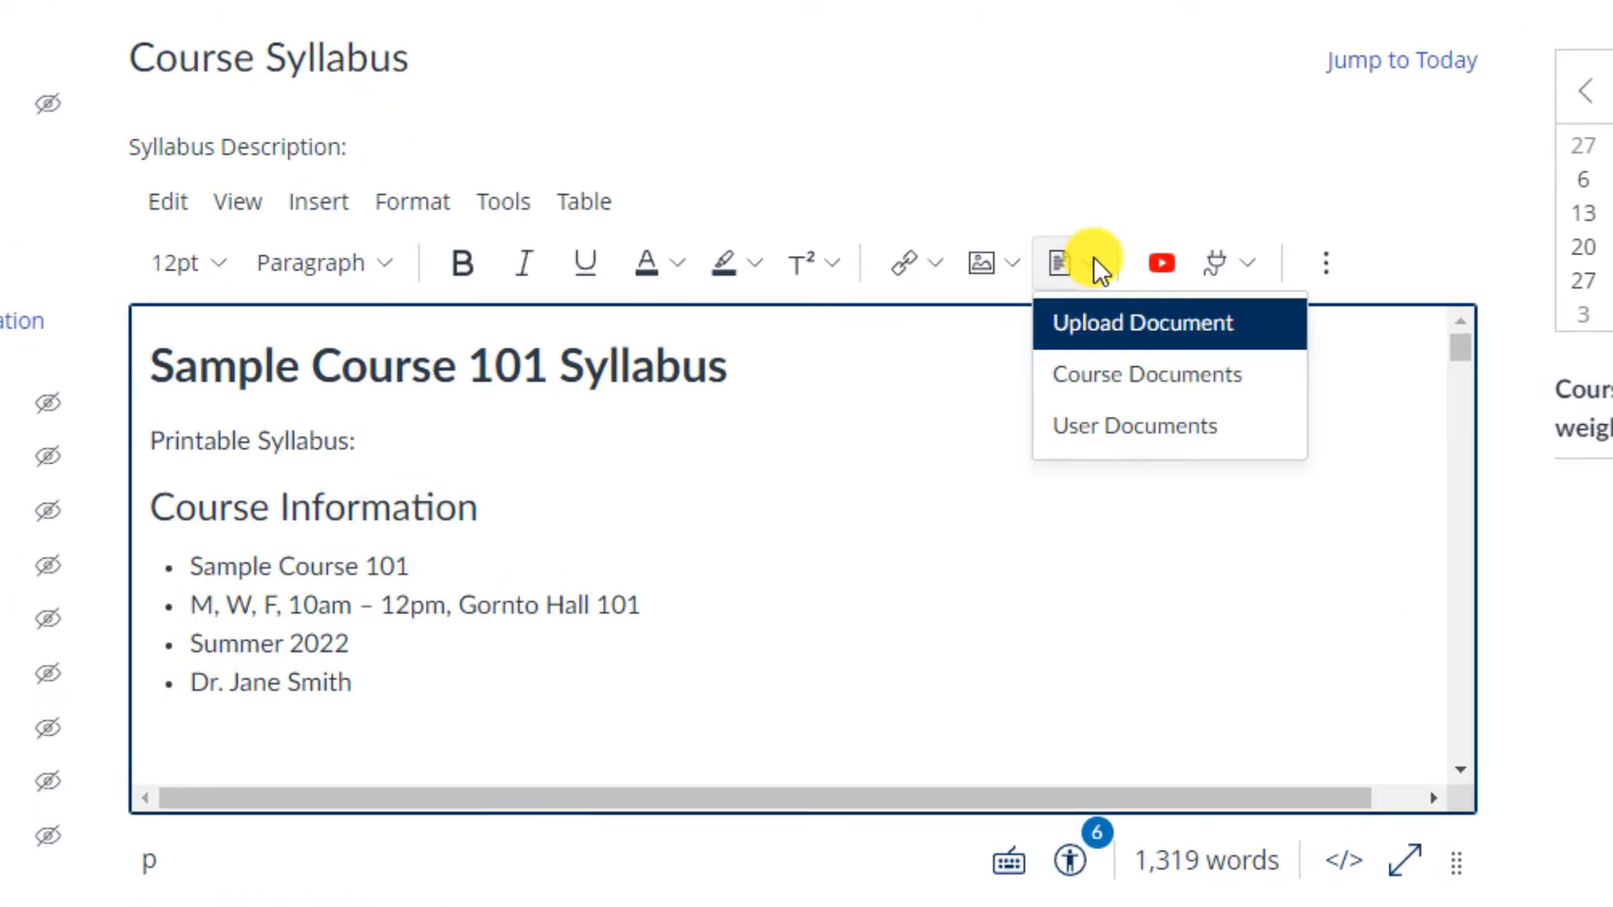
click(1084, 329)
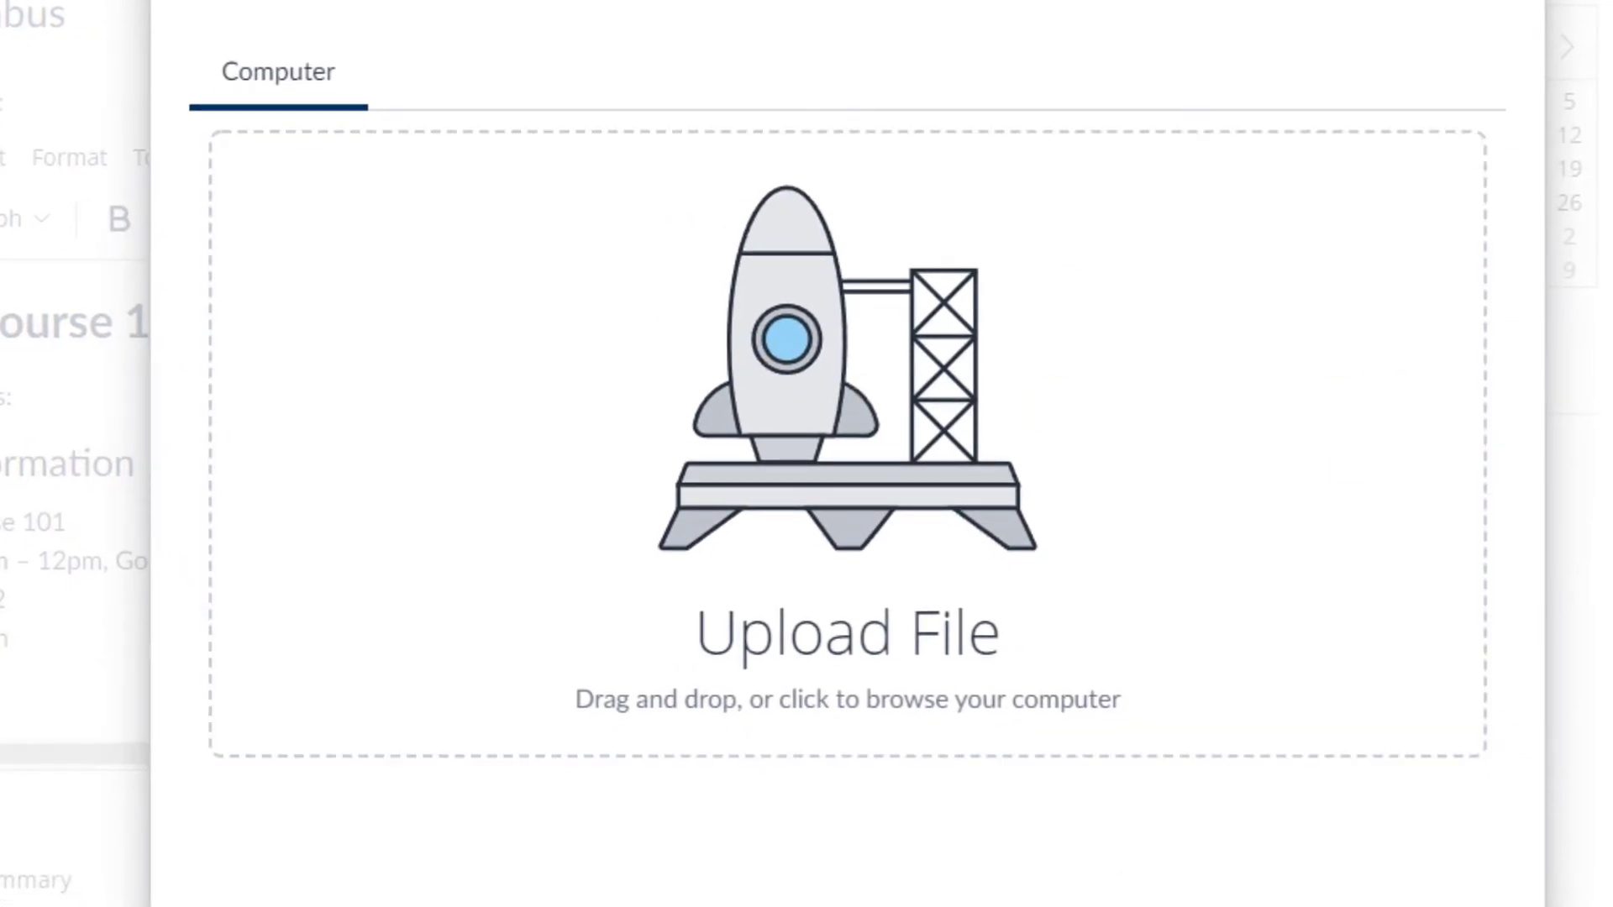
drag(1596, 521, 815, 511)
click(1257, 882)
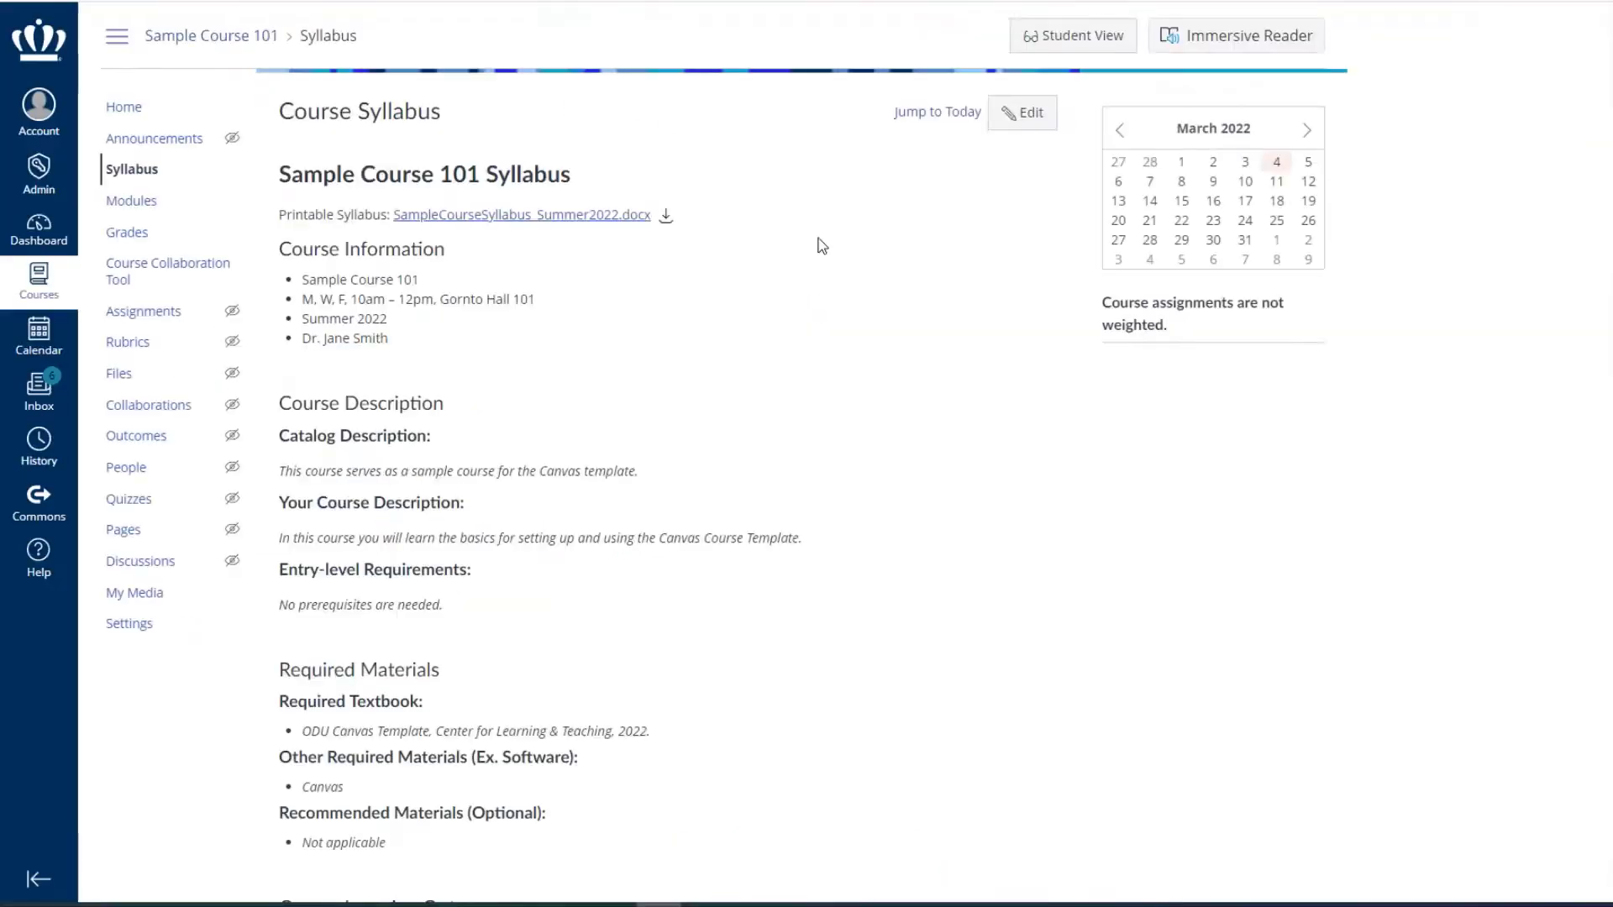
- Look through the updated syllabus page from the course information down to the university policies
scroll(818, 244, down, 12)
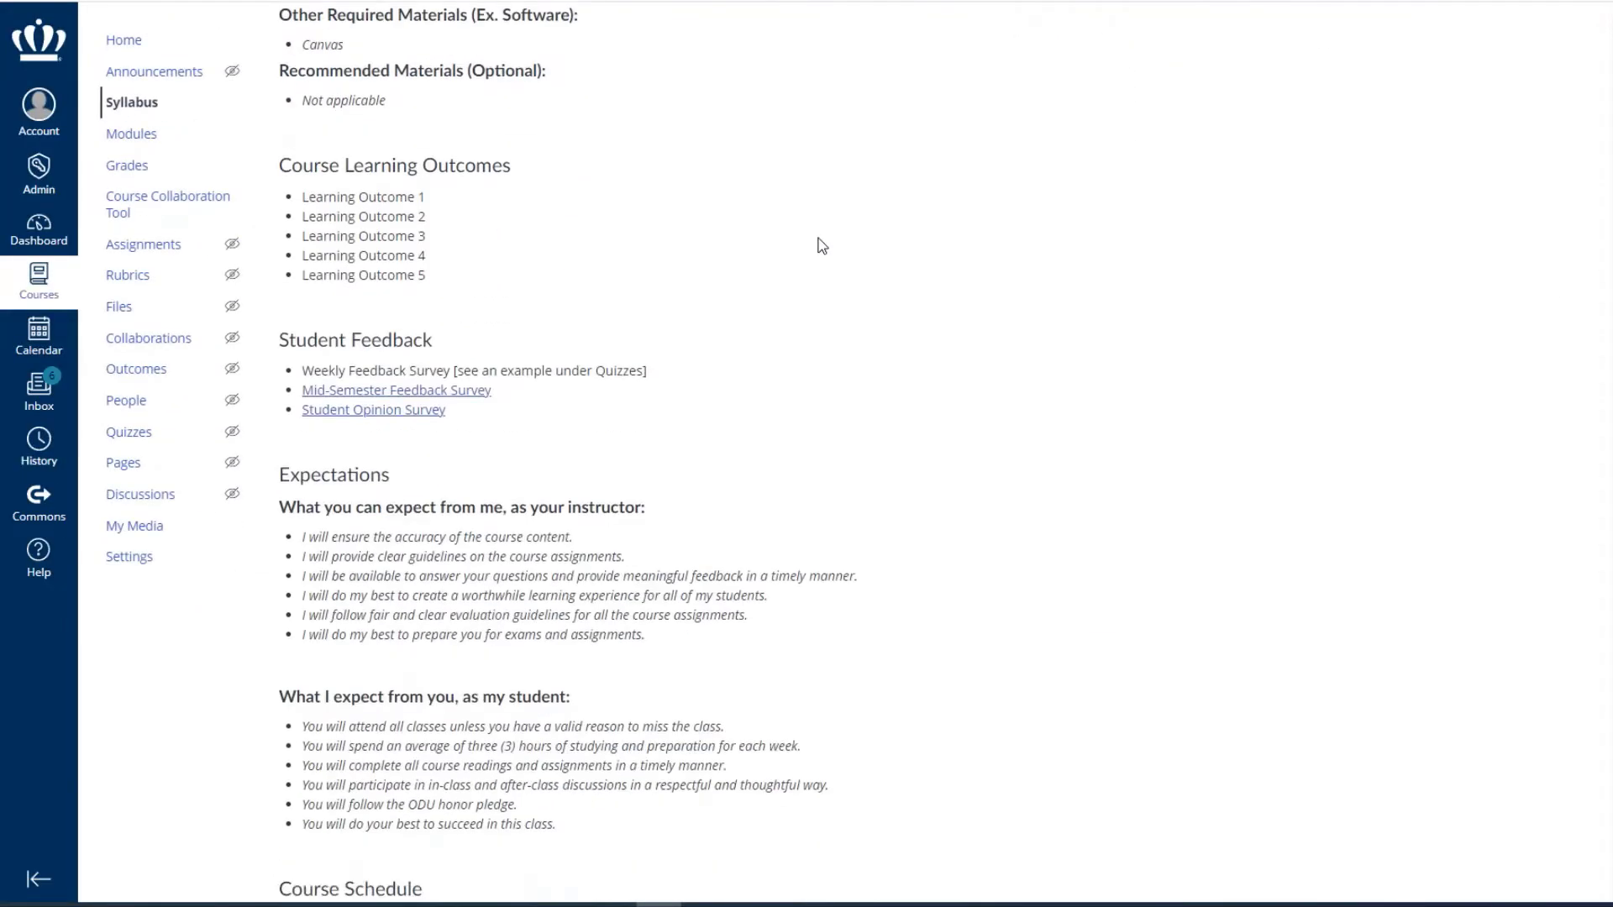
scroll(822, 245, down, 20)
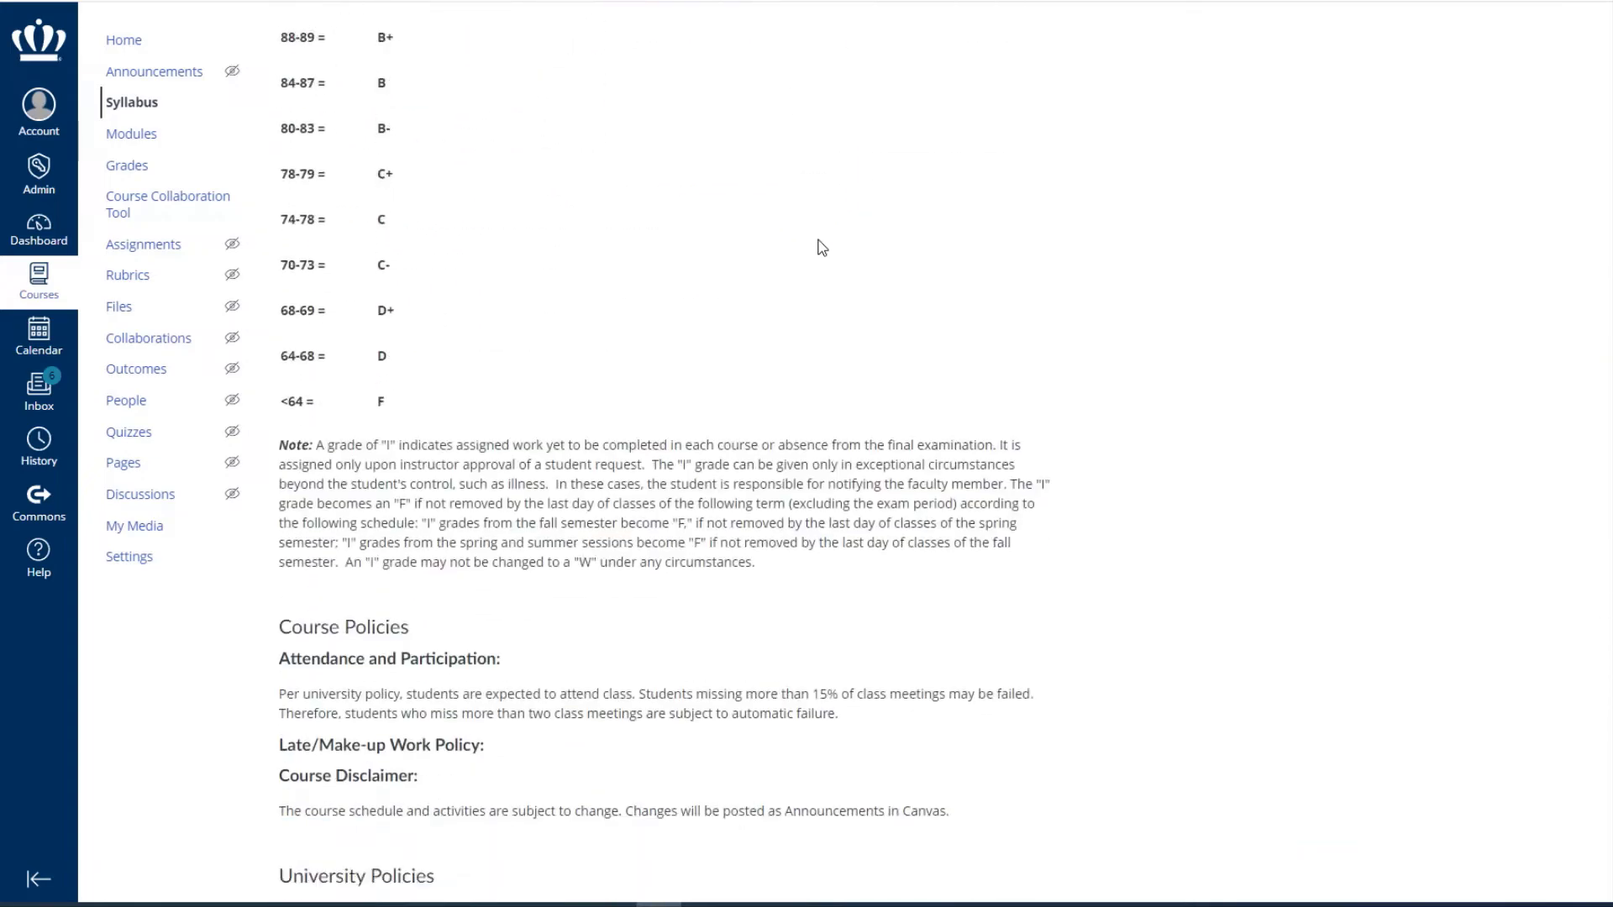
scroll(820, 245, down, 10)
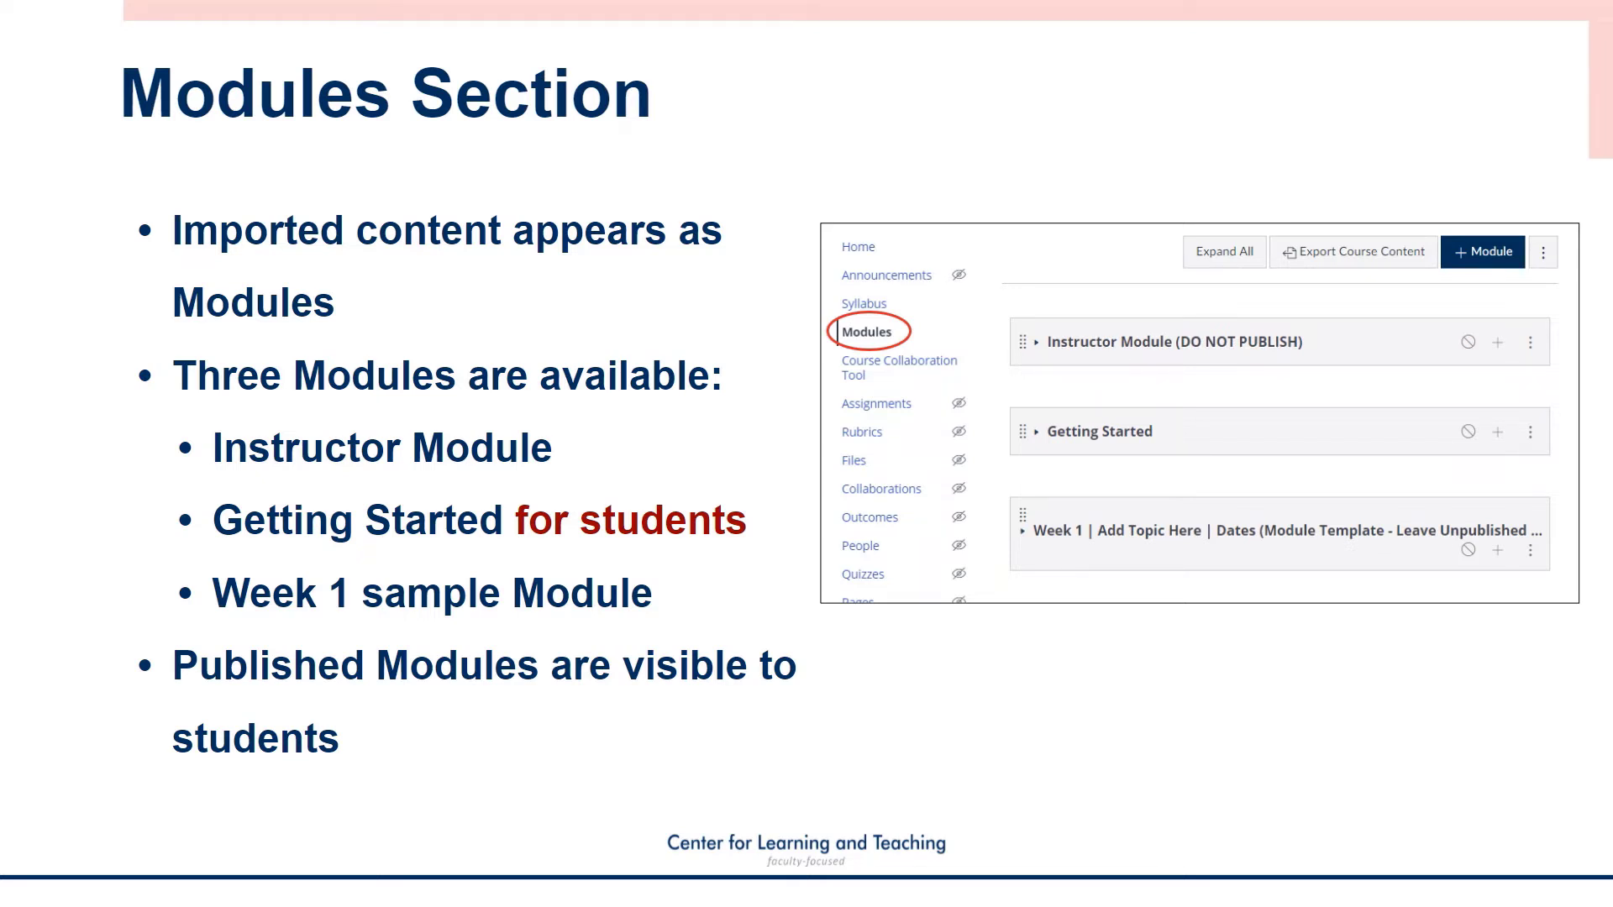
key(Right)
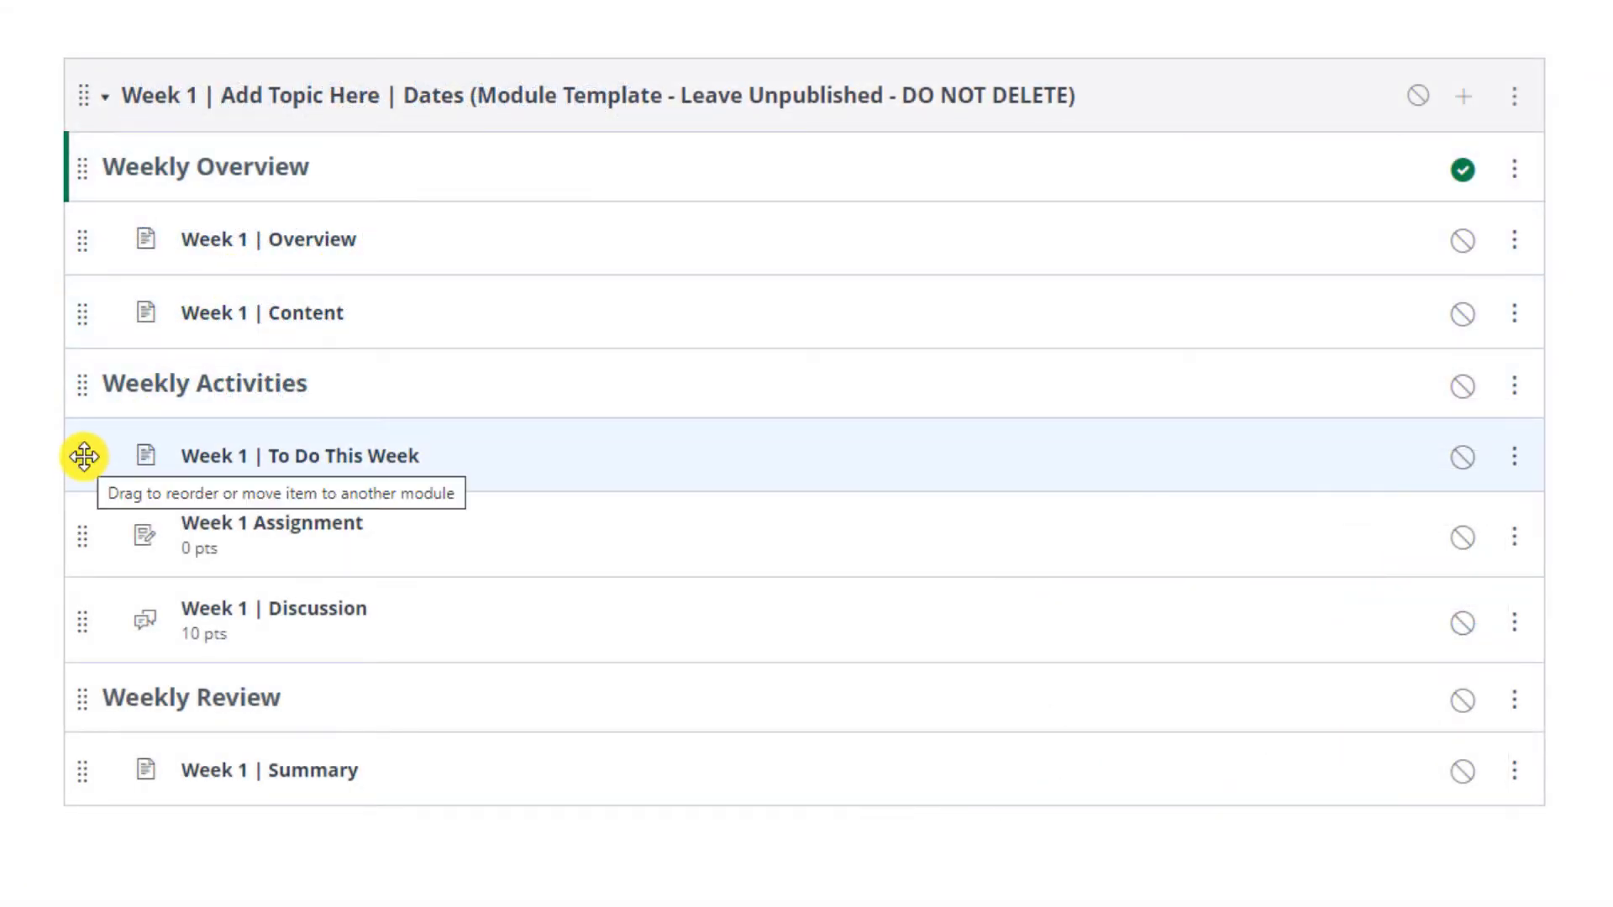
- Move the "Week 1 | To Do This Week" page above the Weekly Activities header in the Week 1 module
drag(83, 464, 97, 395)
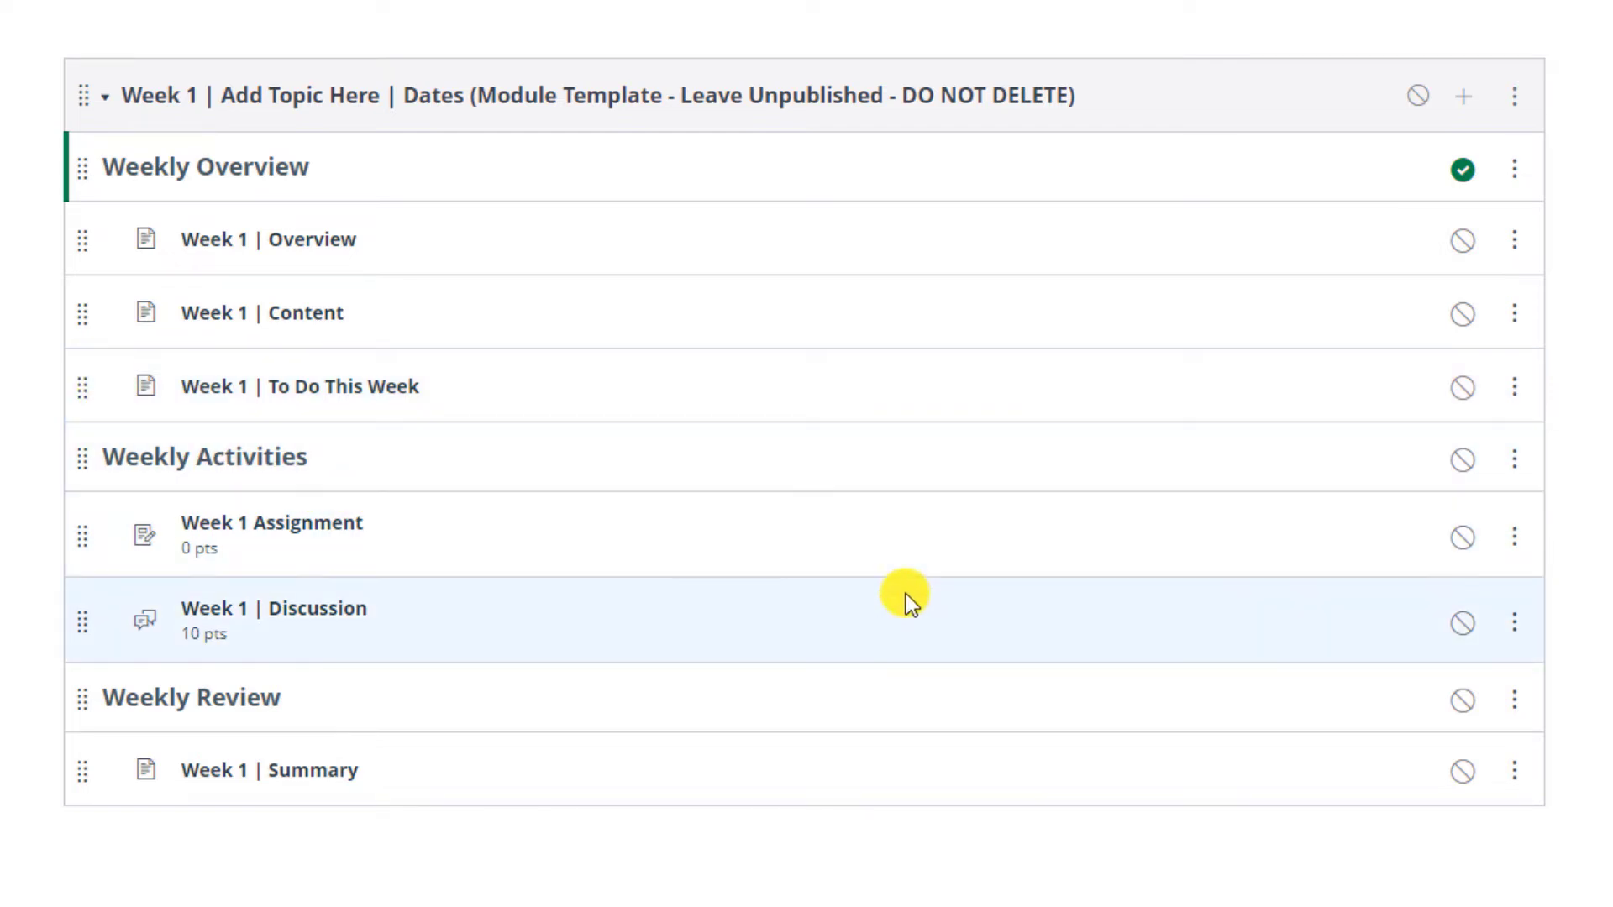
click(1514, 391)
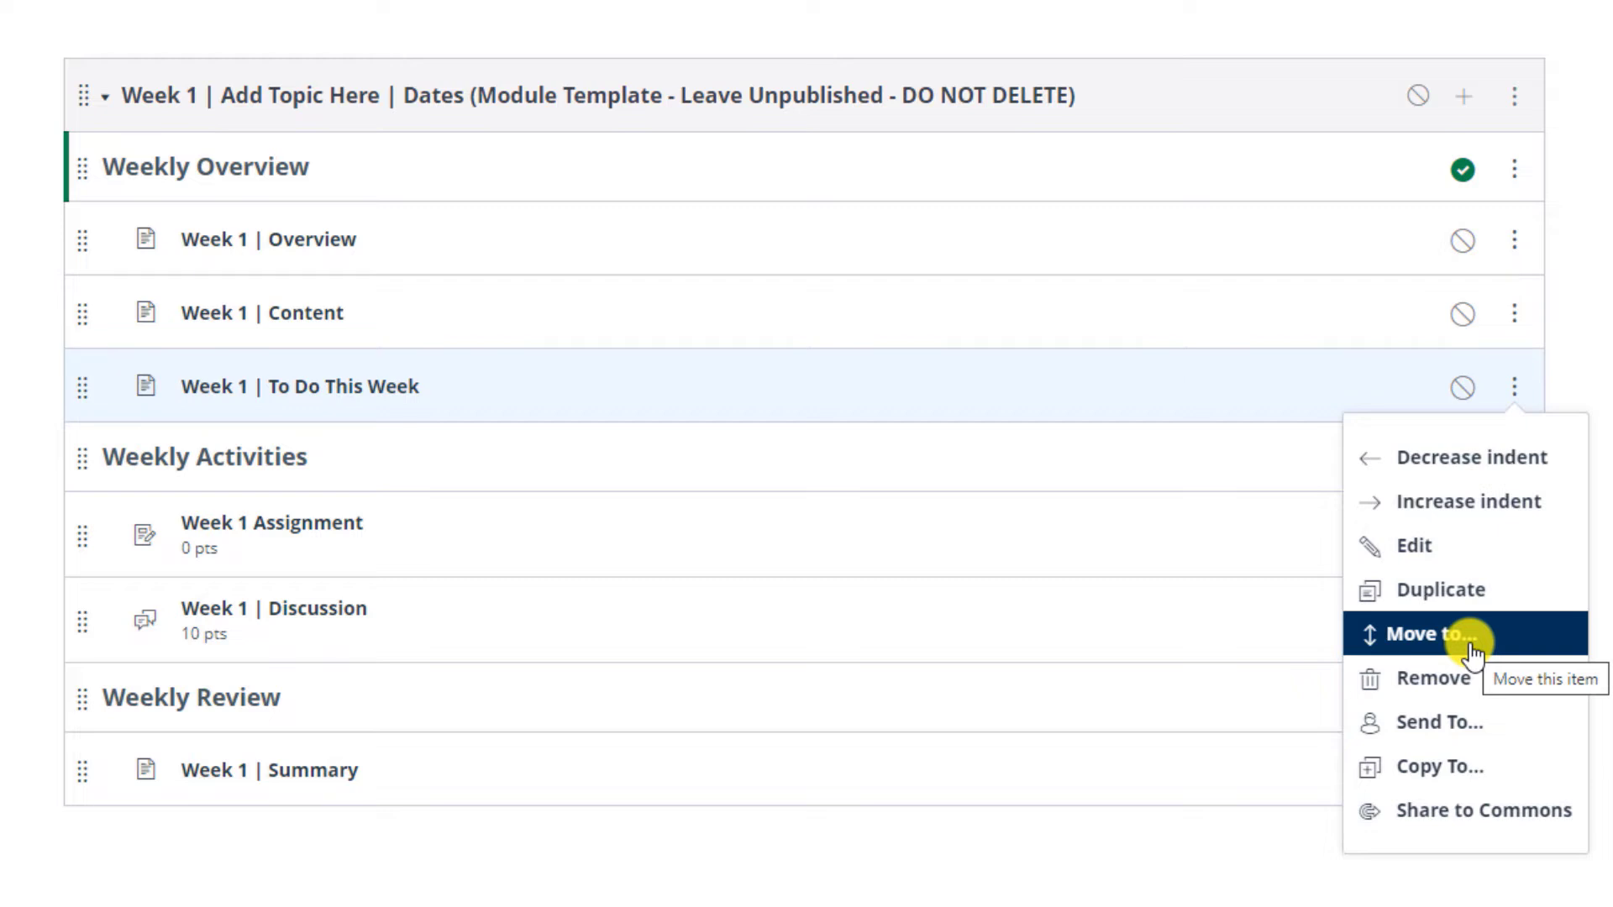
key(Escape)
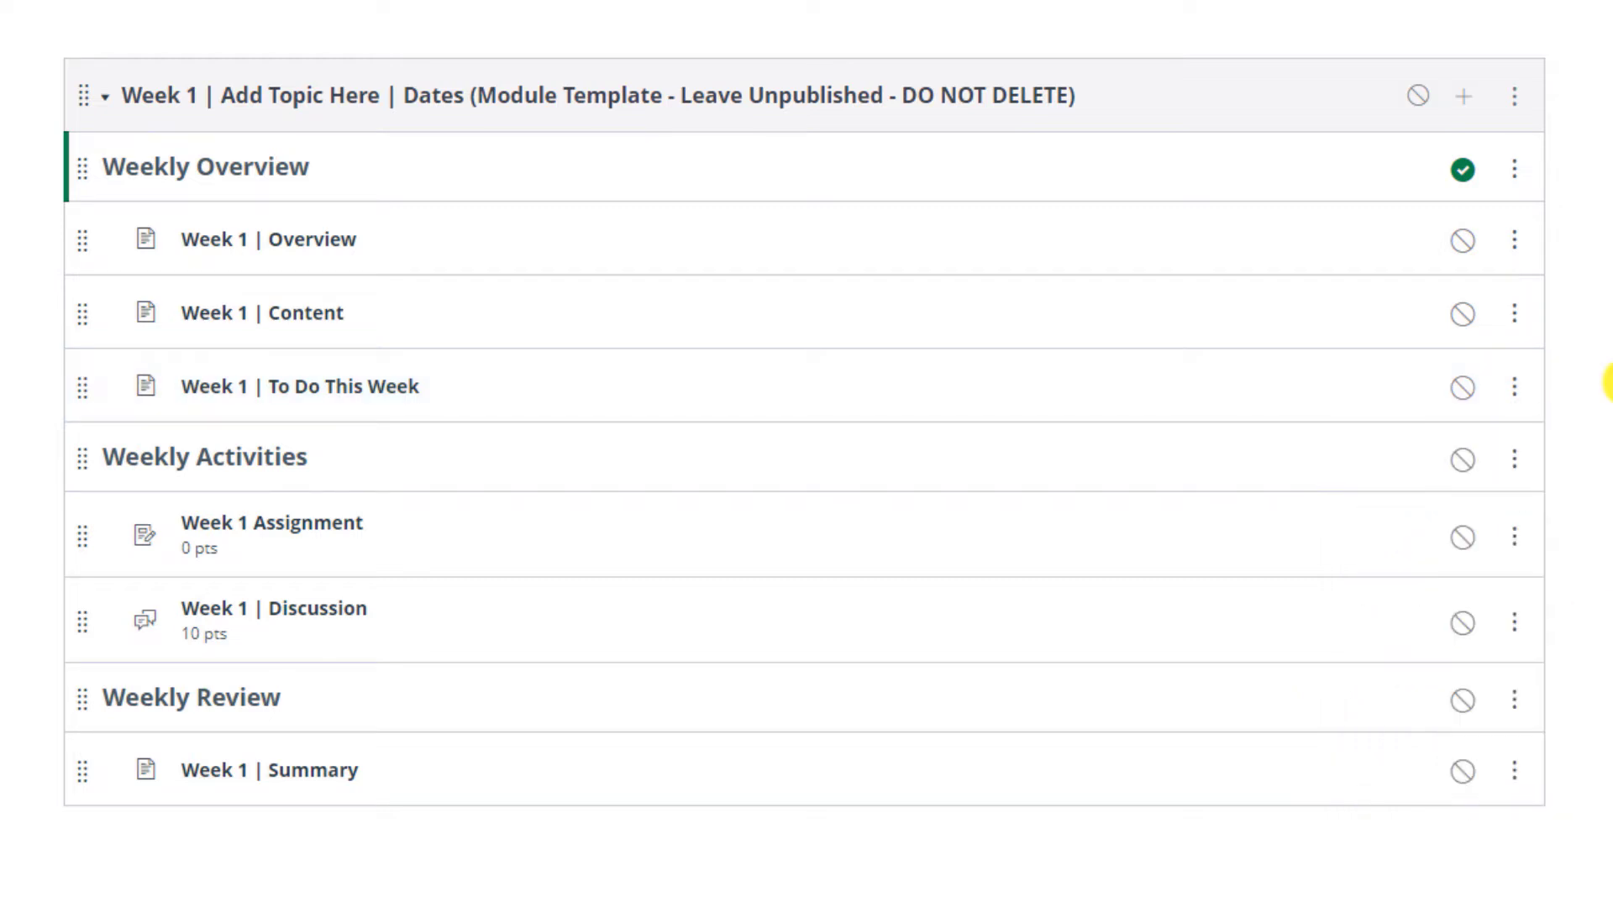
click(1515, 95)
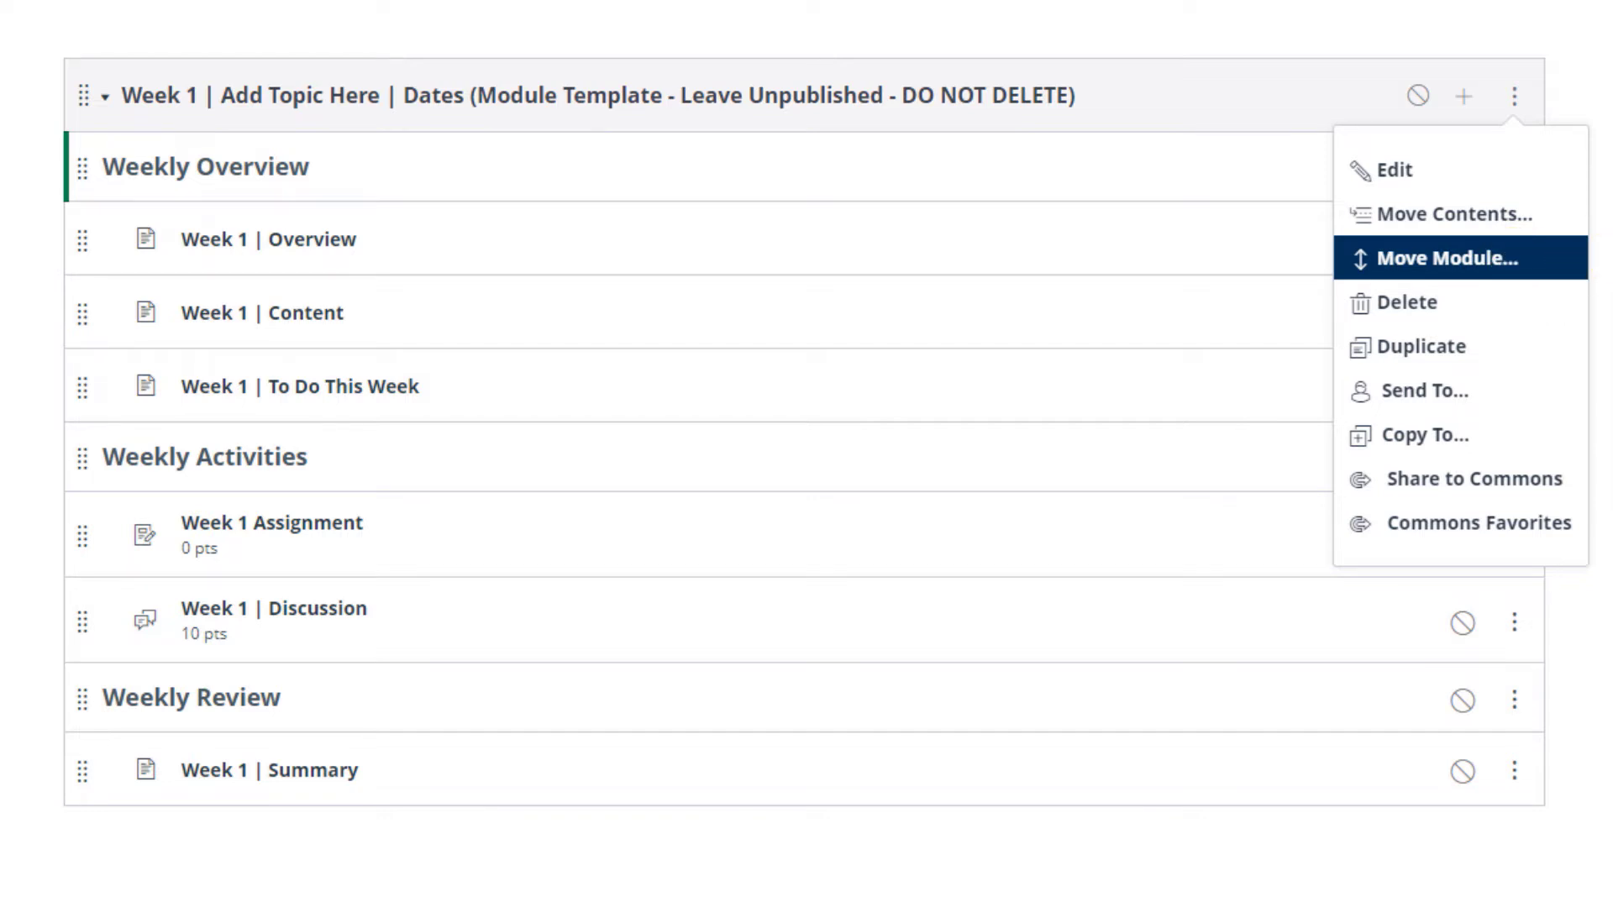
click(1516, 262)
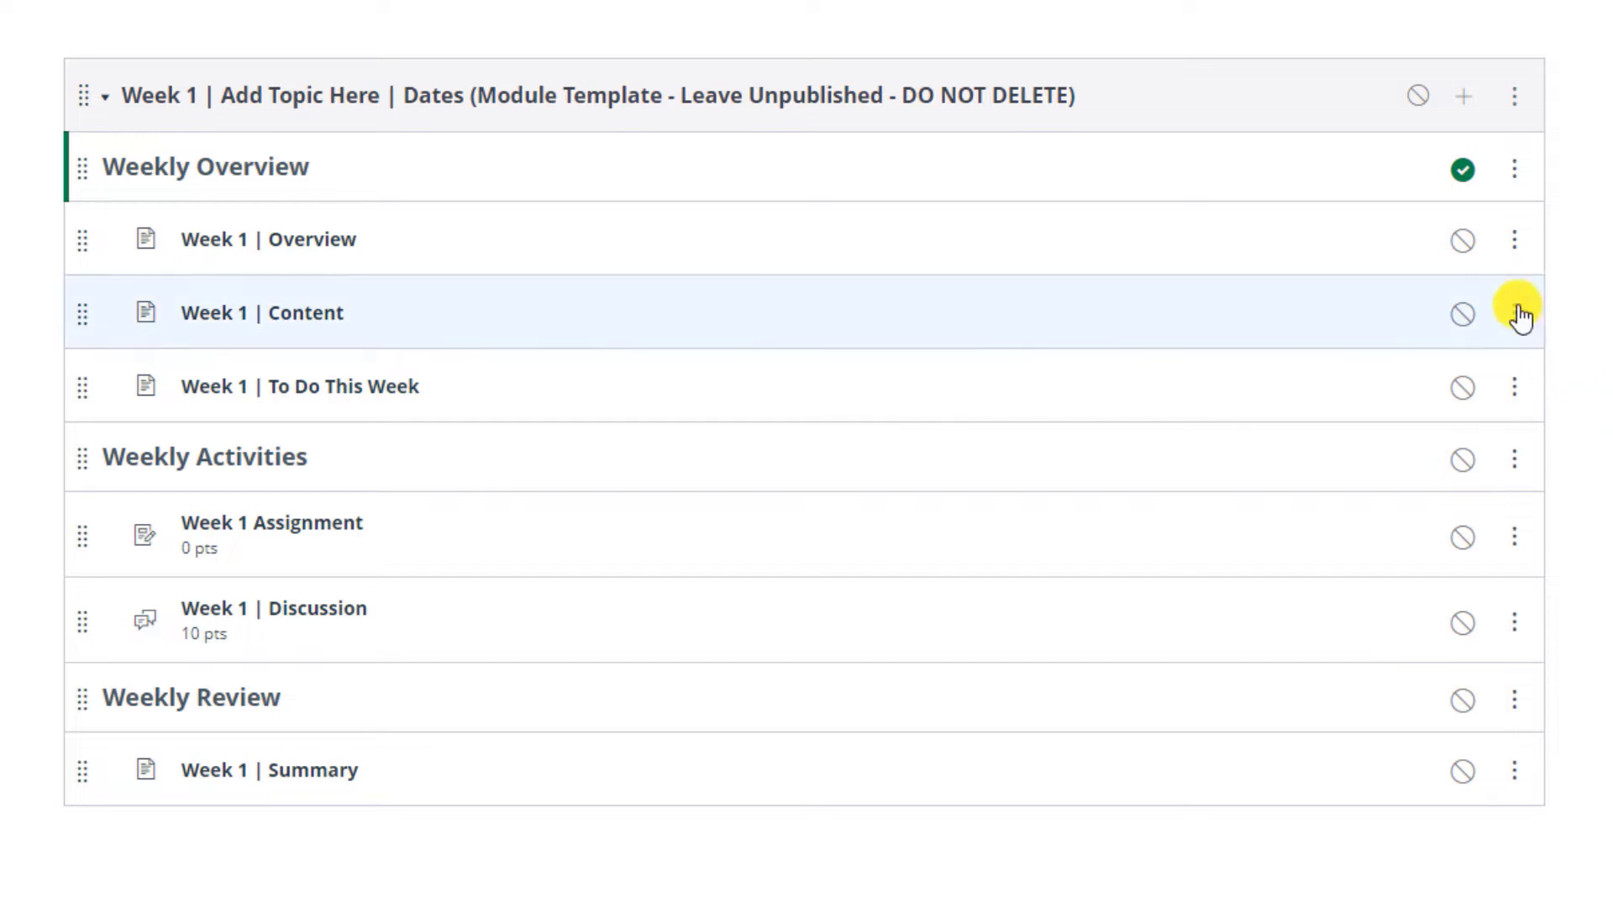
click(1515, 241)
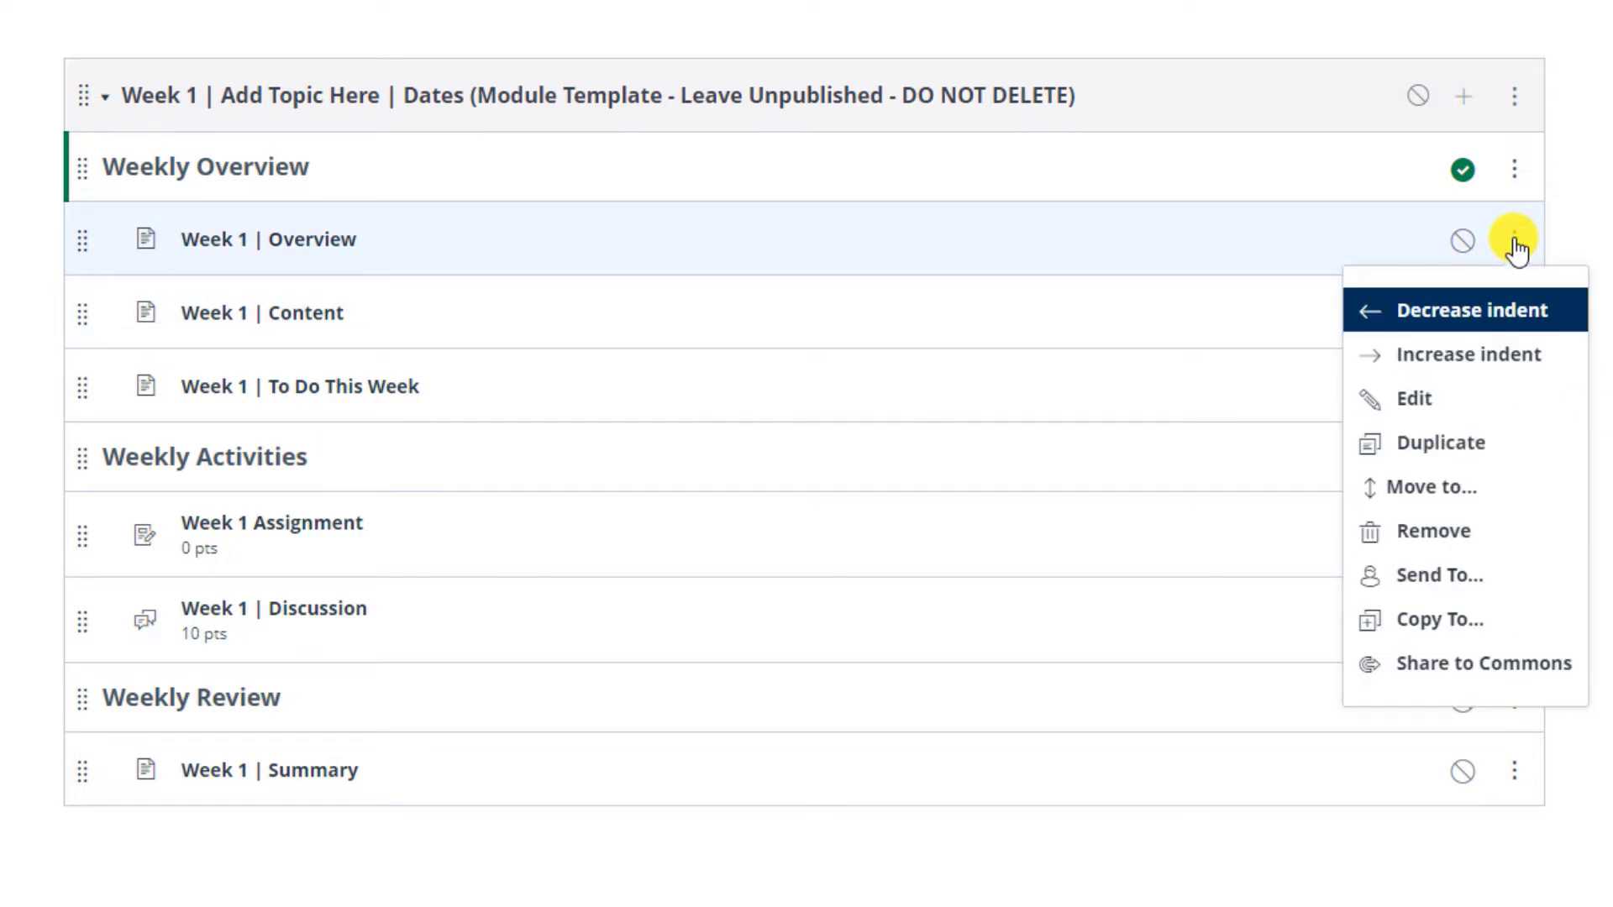
click(1517, 357)
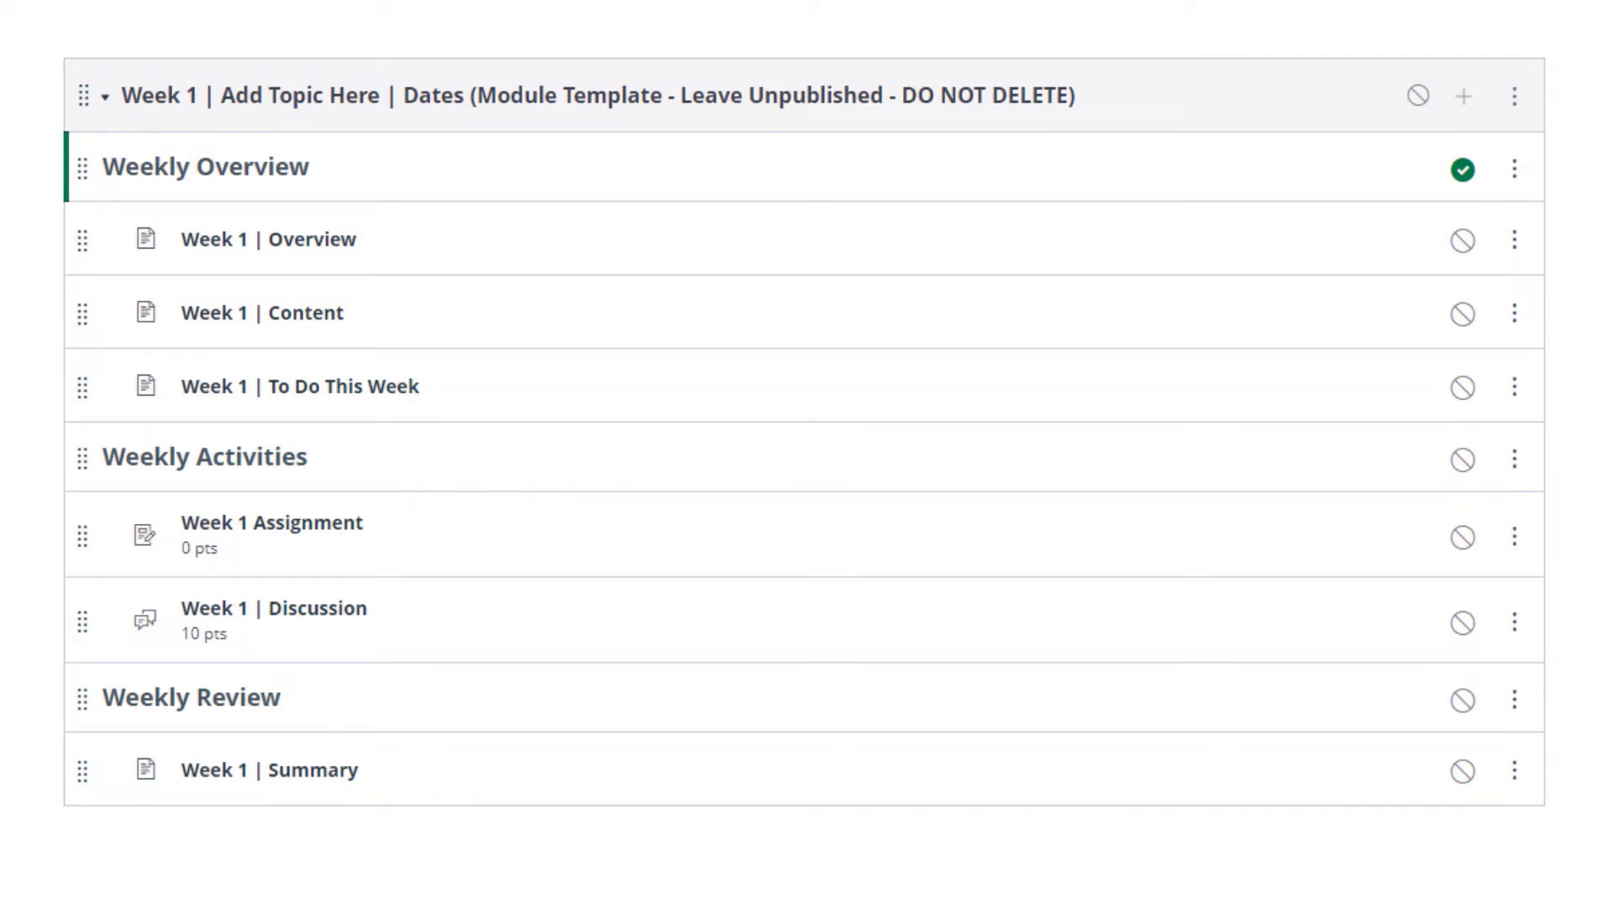
- Add a text header "Review of Last Week's Material" to the Week 1 module and place it above Weekly Overview
click(1463, 98)
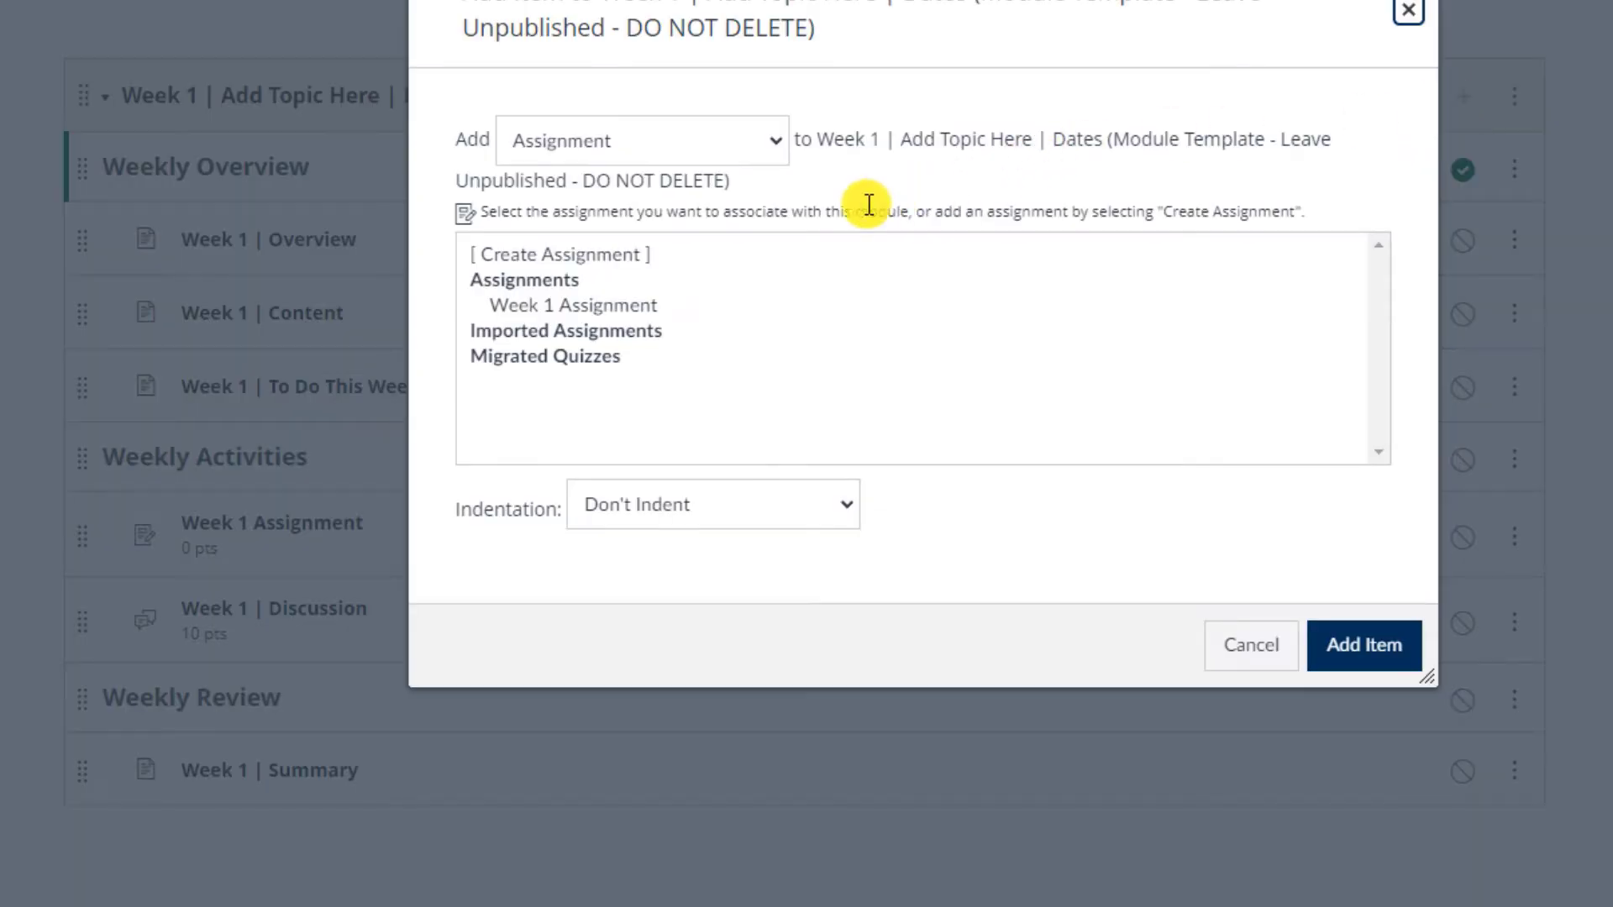
click(769, 140)
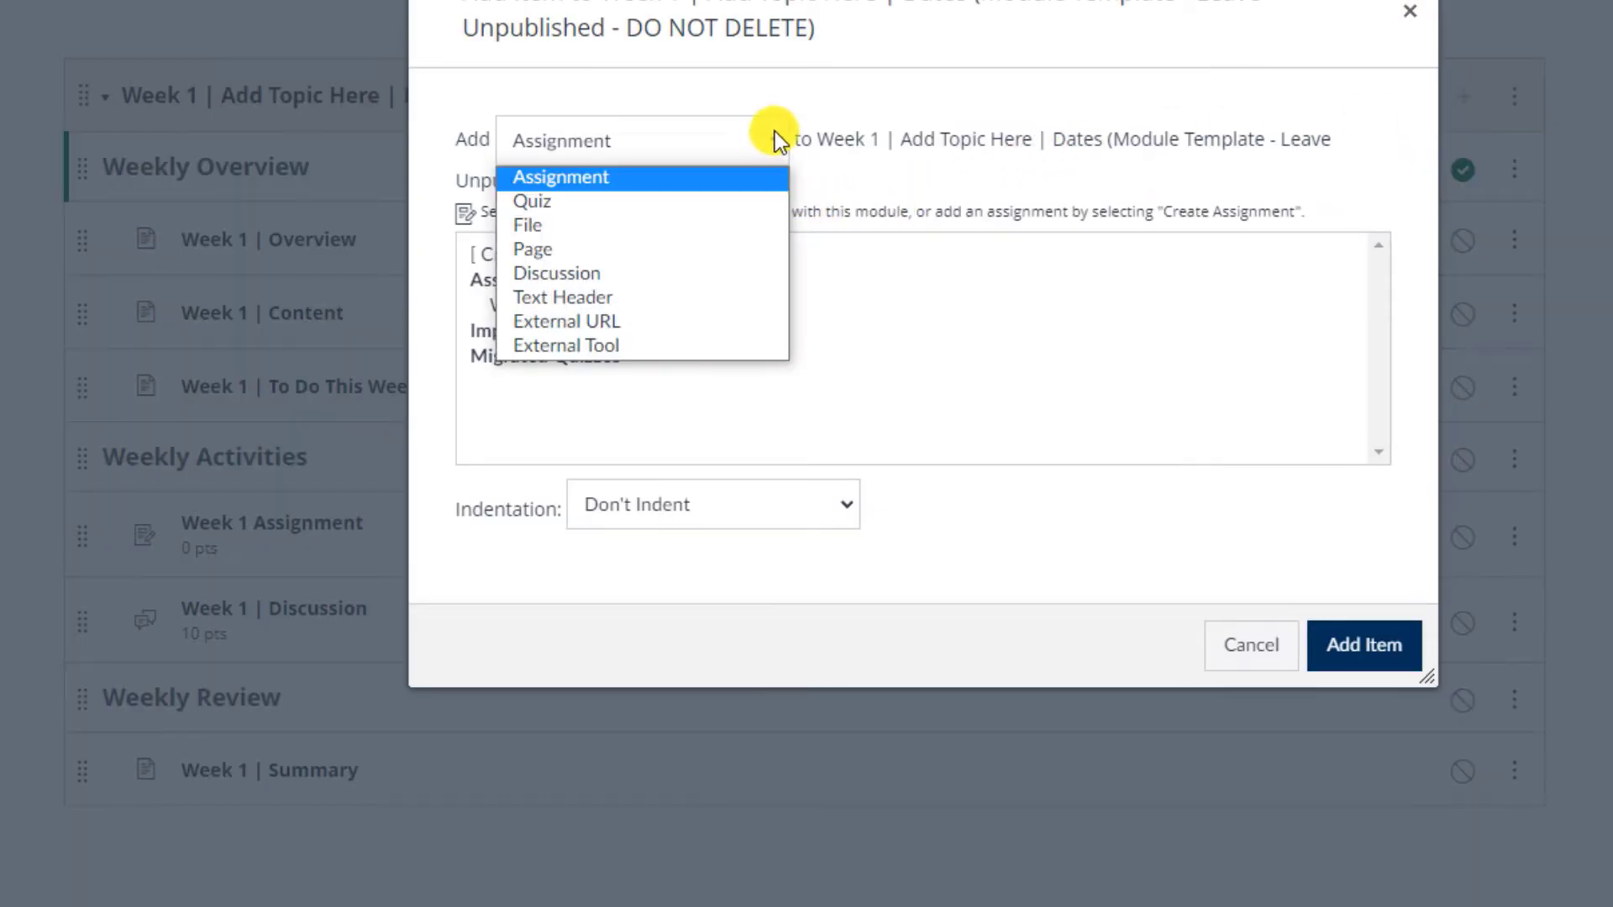
click(698, 299)
click(679, 252)
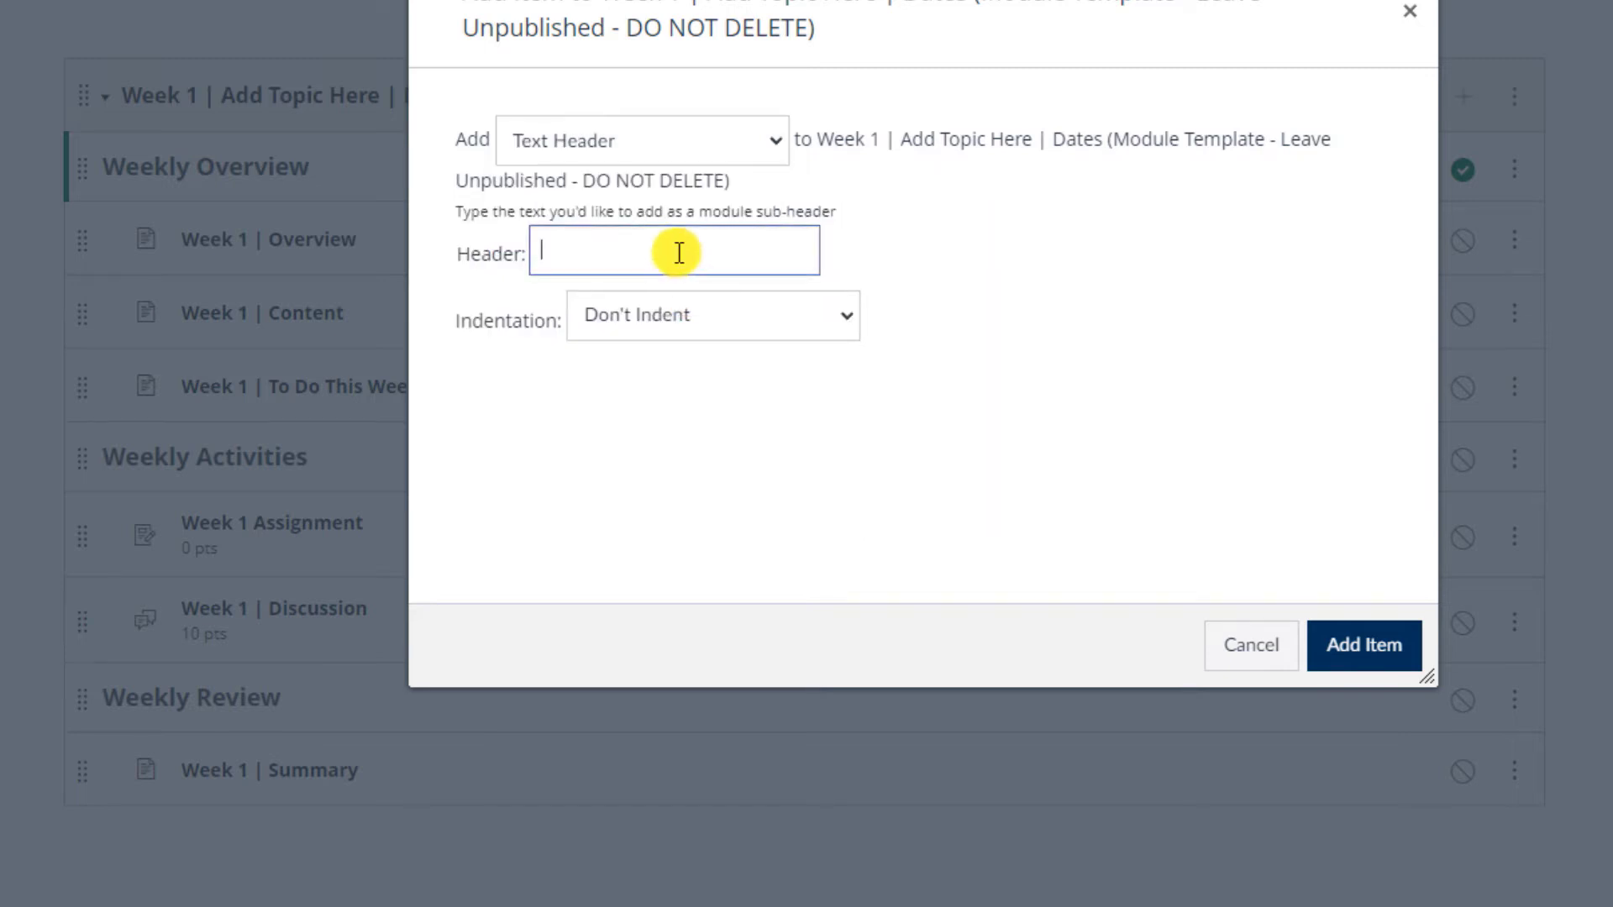
text(Review of Last Week')
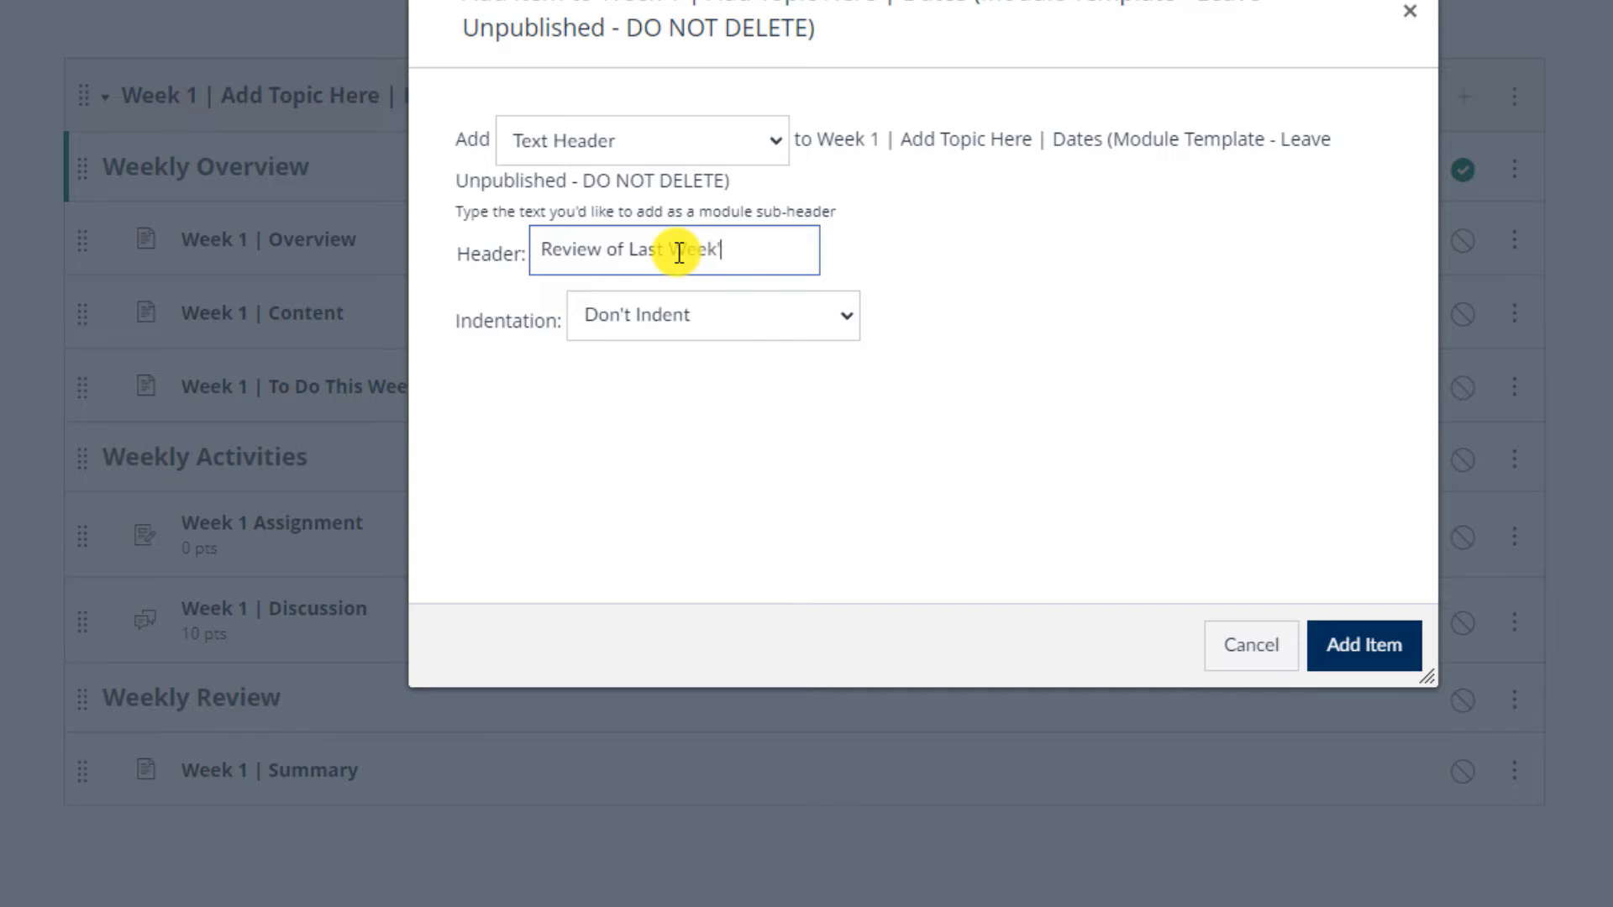
text(s Material)
click(1361, 645)
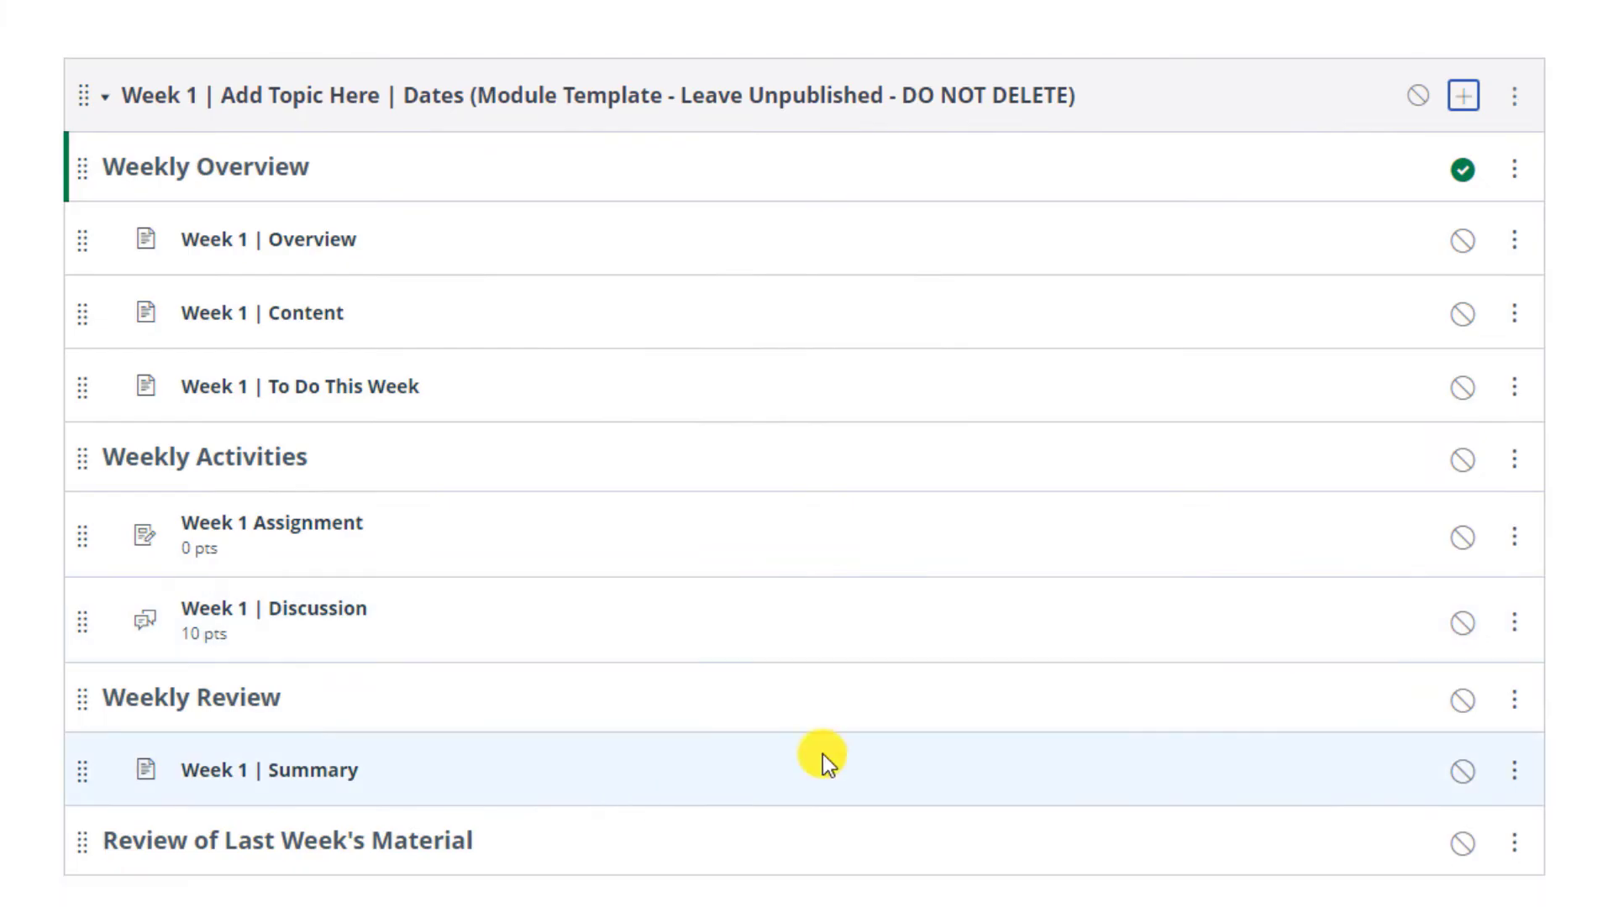
drag(82, 841, 129, 154)
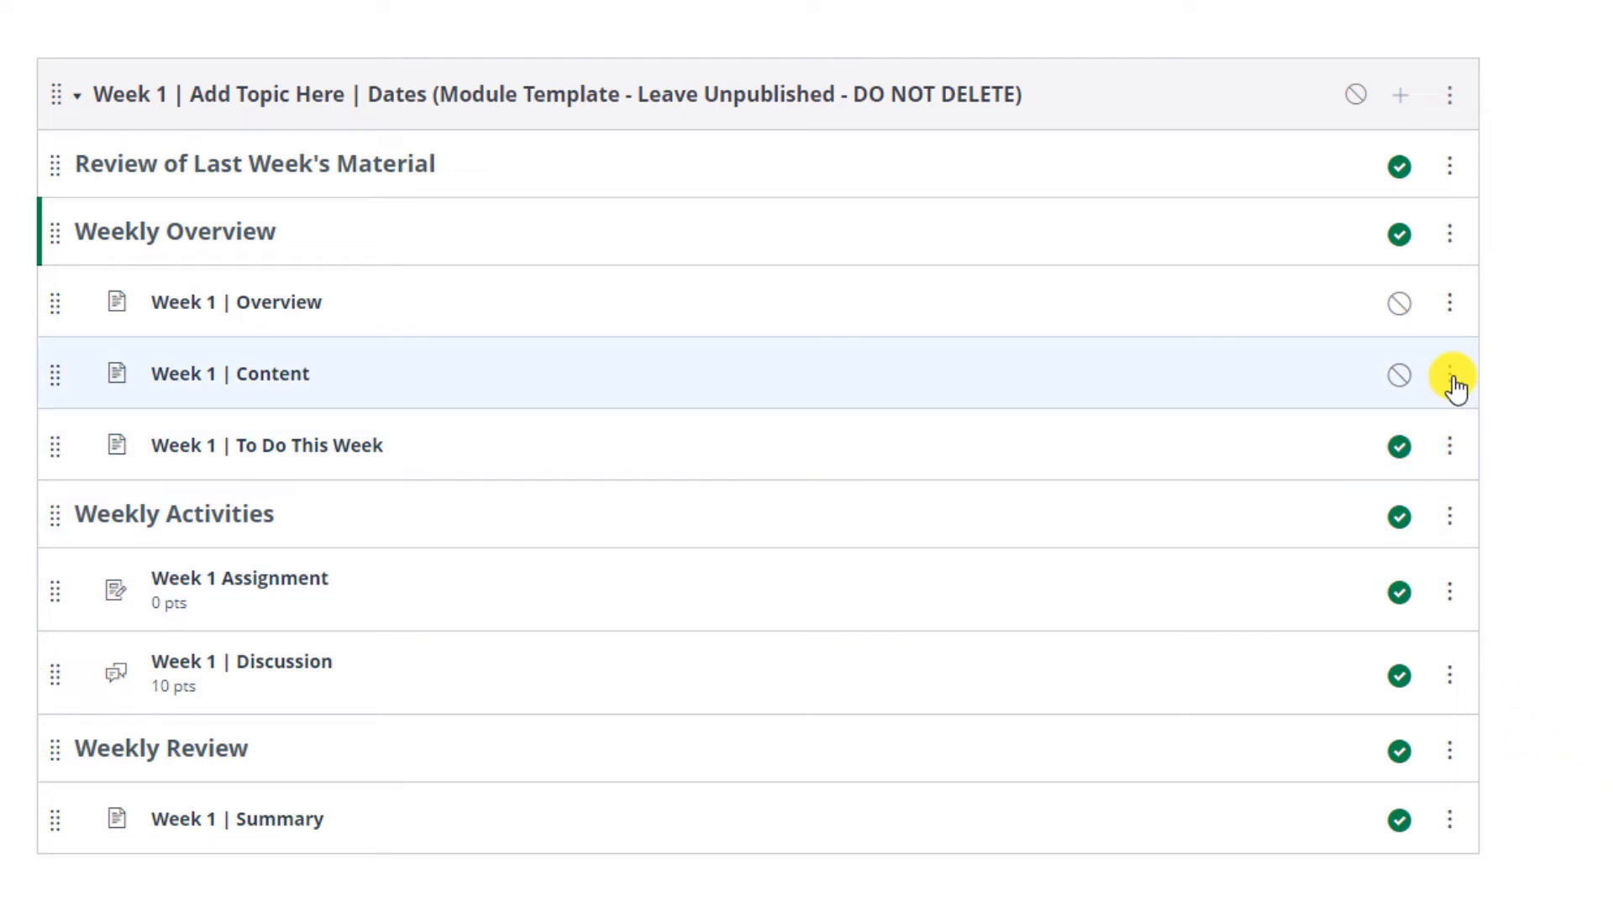
- Rename the module item "Week 1 | Content" as "Week 1 | Lecture"
click(1452, 380)
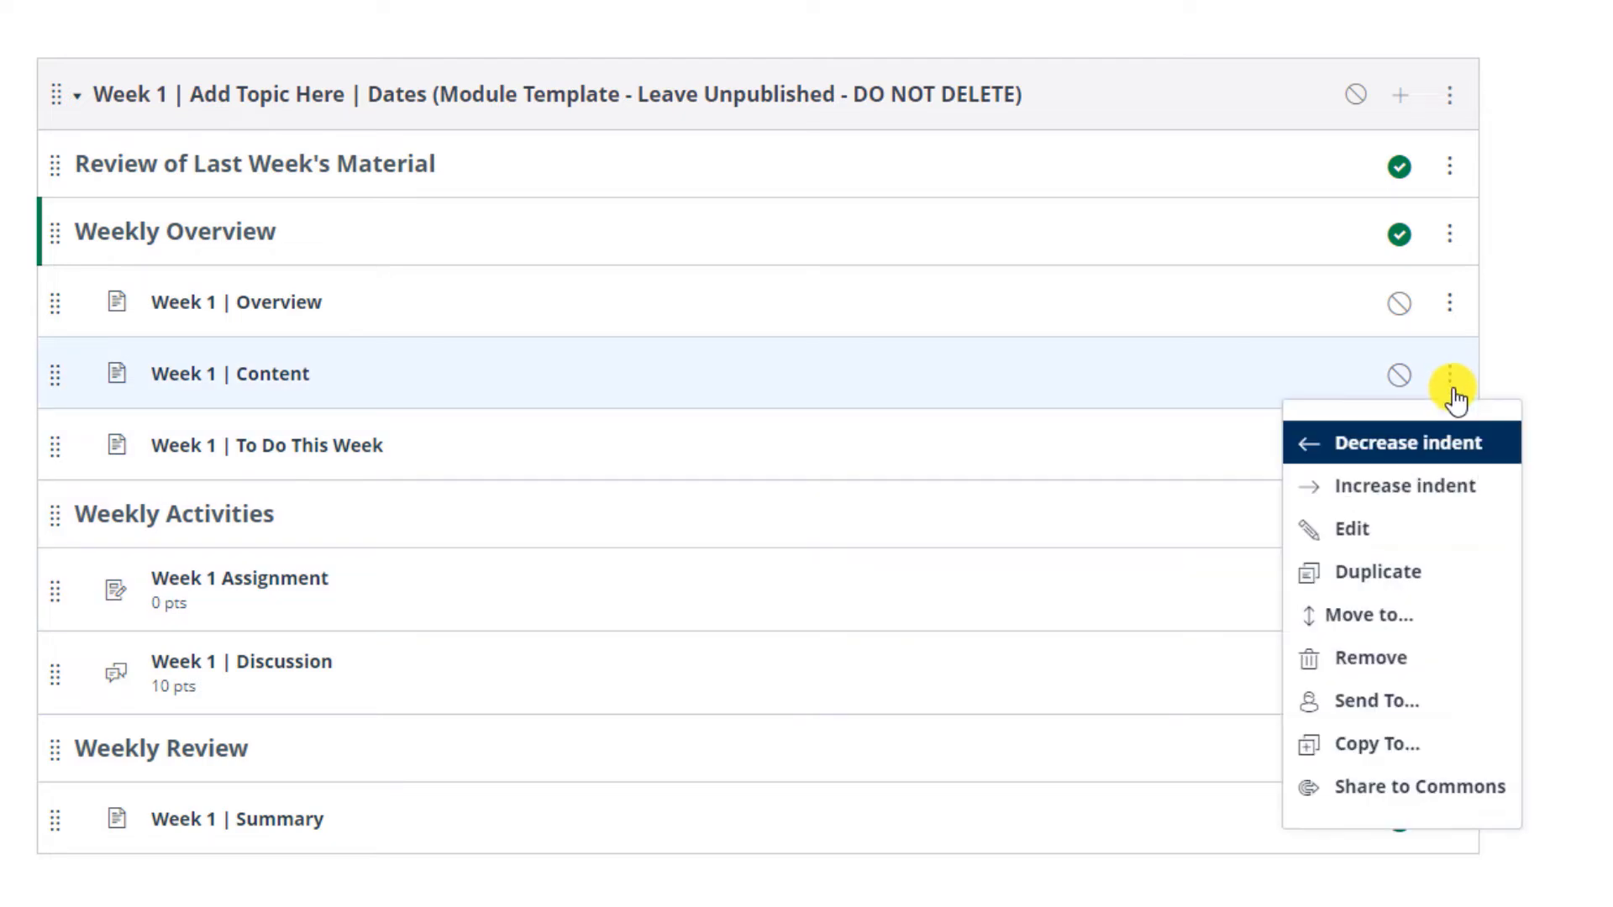
click(1372, 529)
drag(938, 354, 857, 351)
text(Lecture)
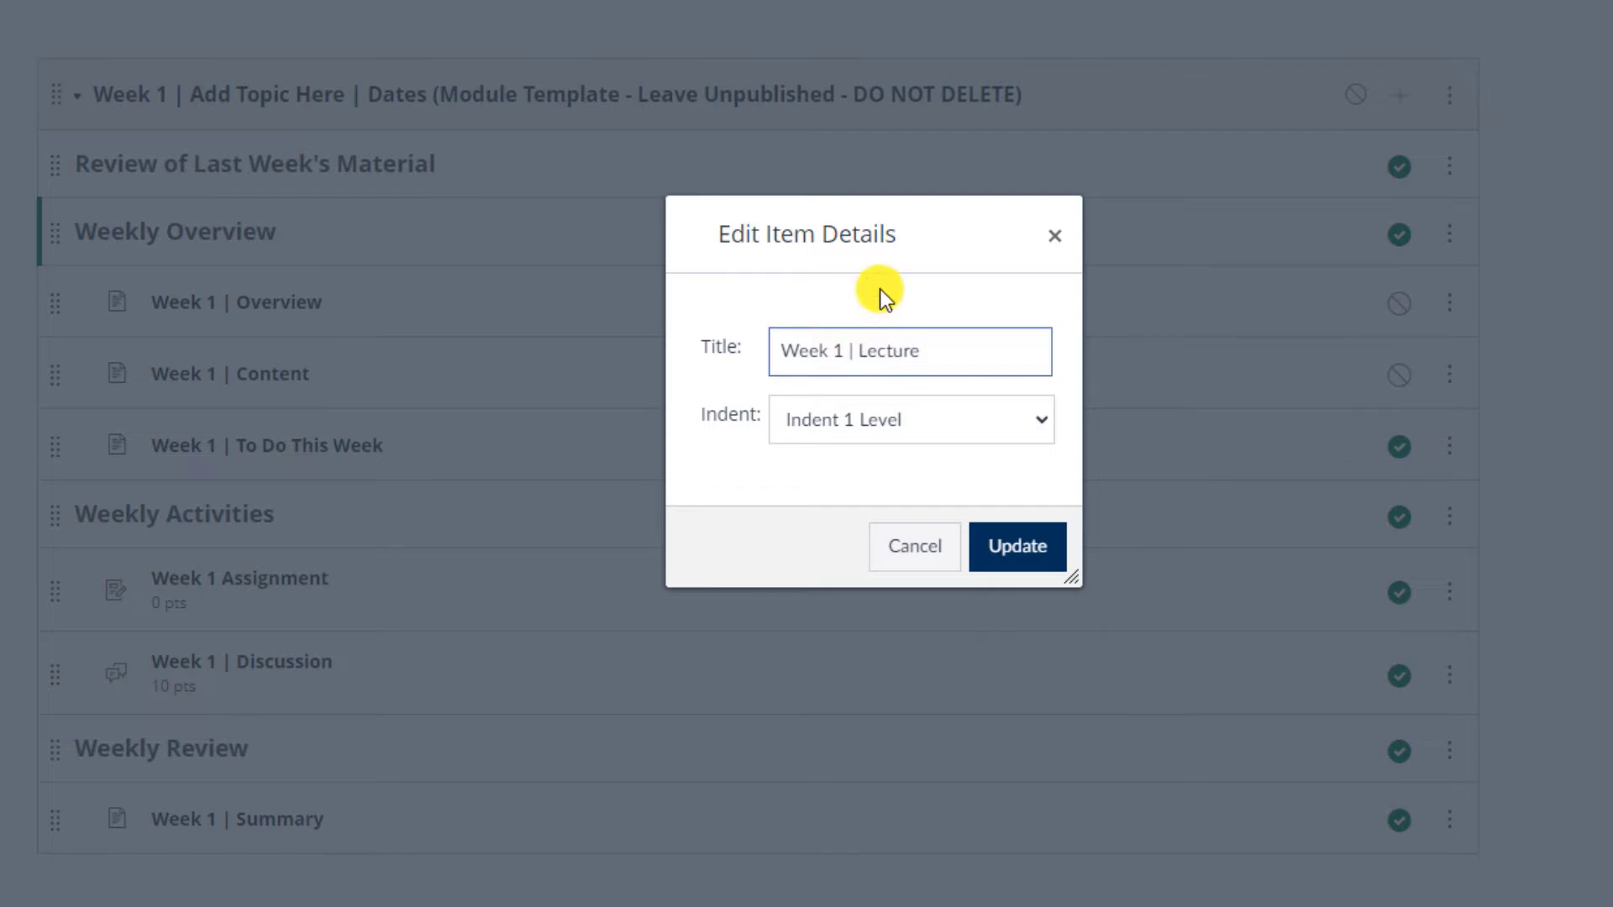
click(1008, 544)
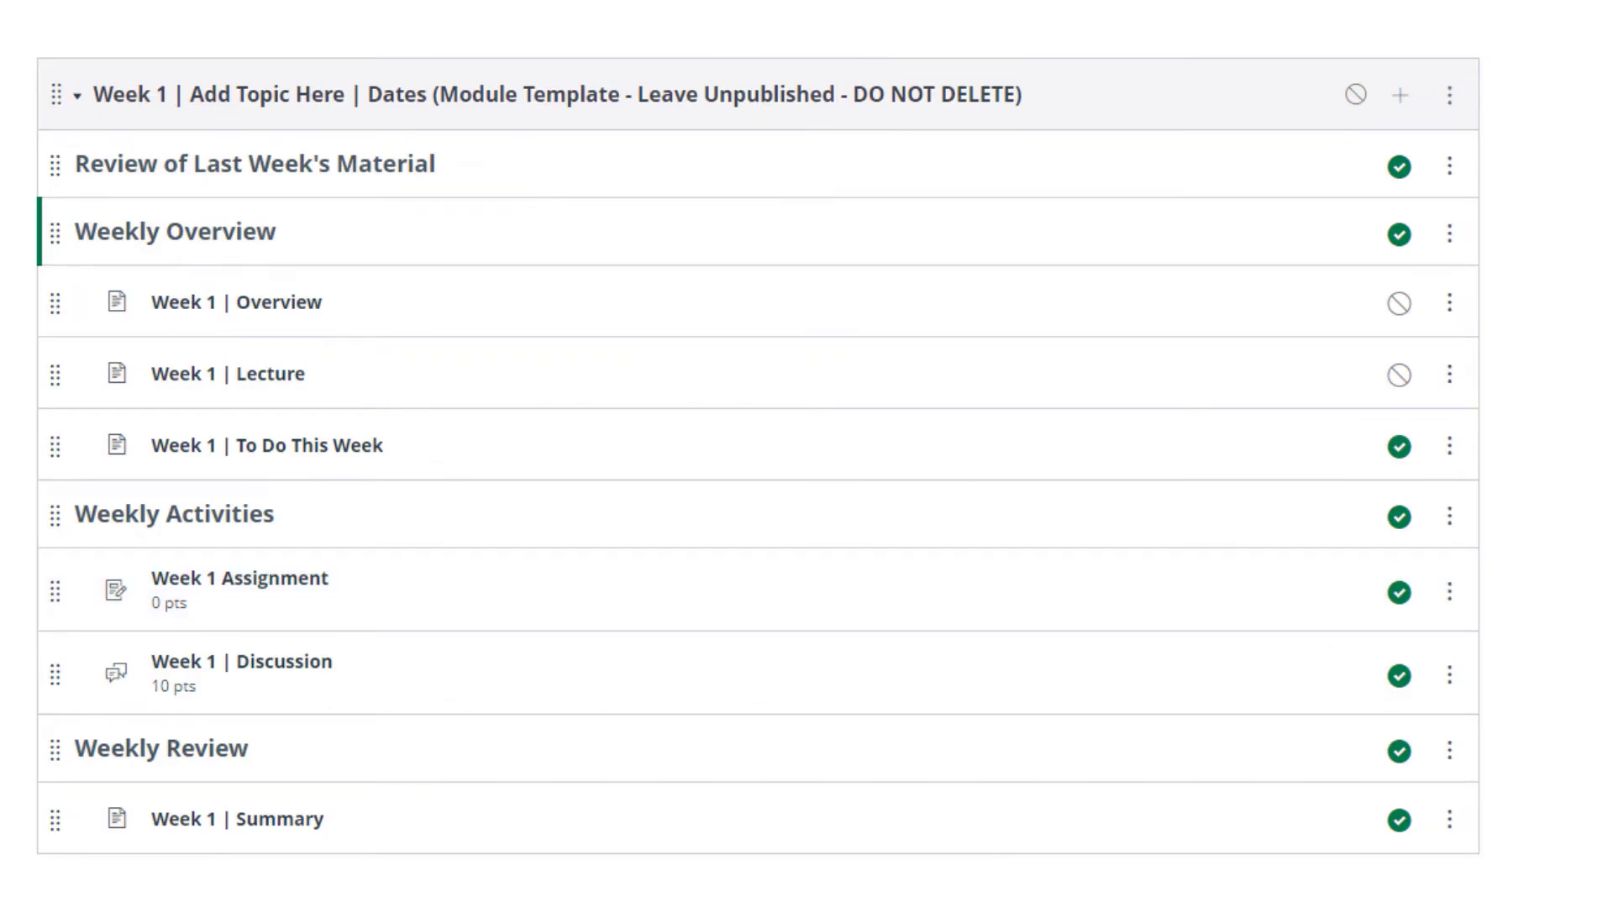
- Remove the "Week 1 | Overview" page from the Week 1 module
click(1451, 304)
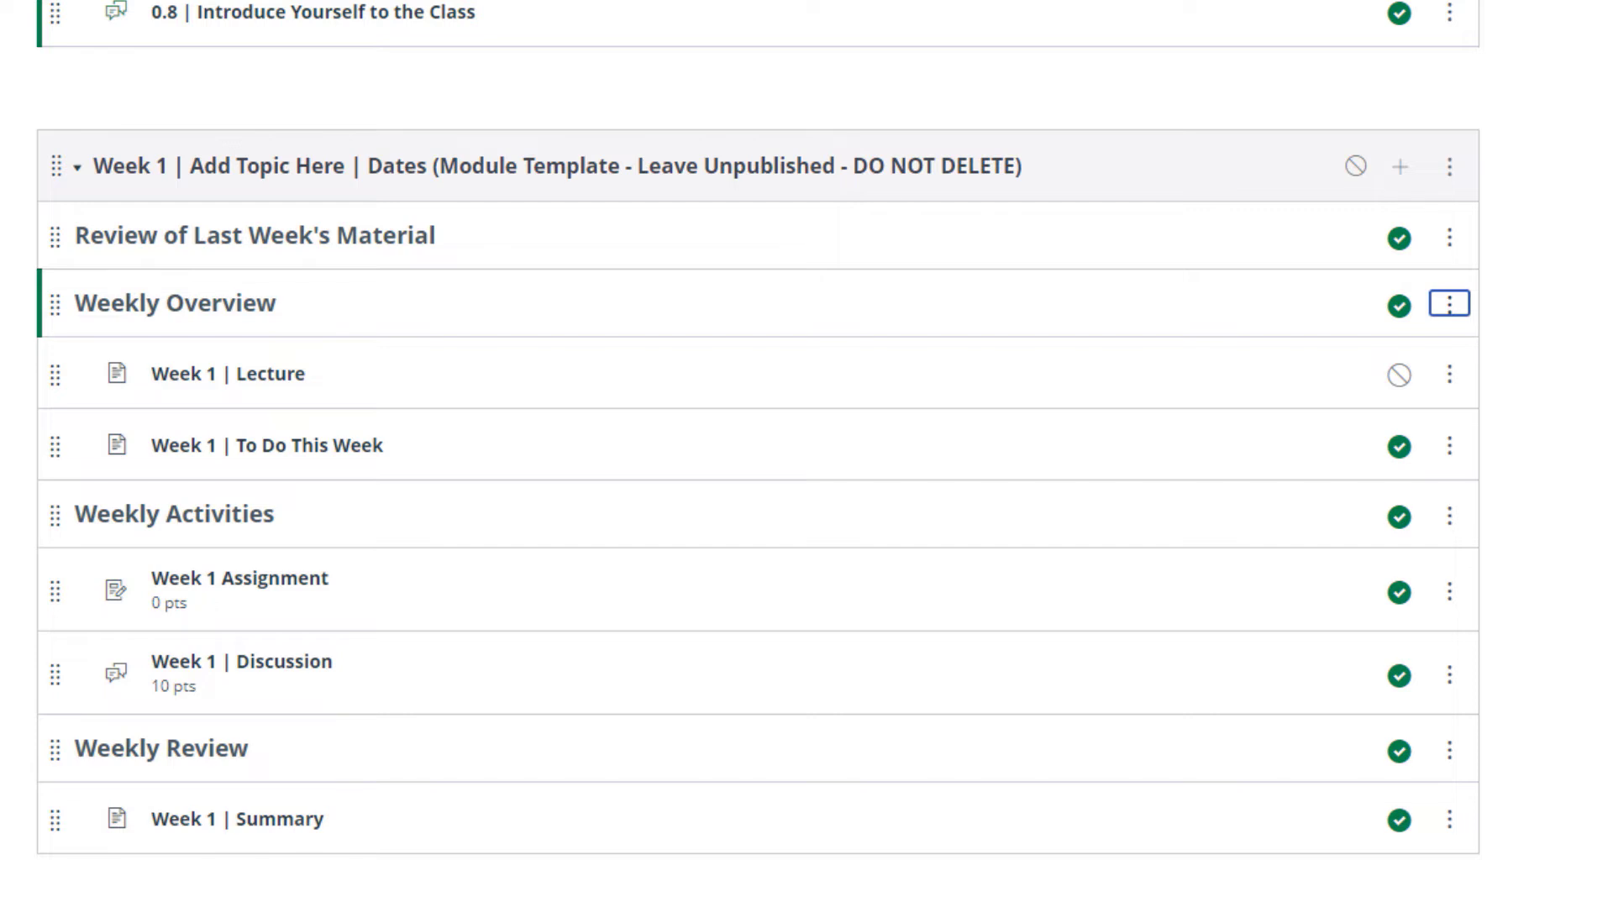
key(shift+Tab)
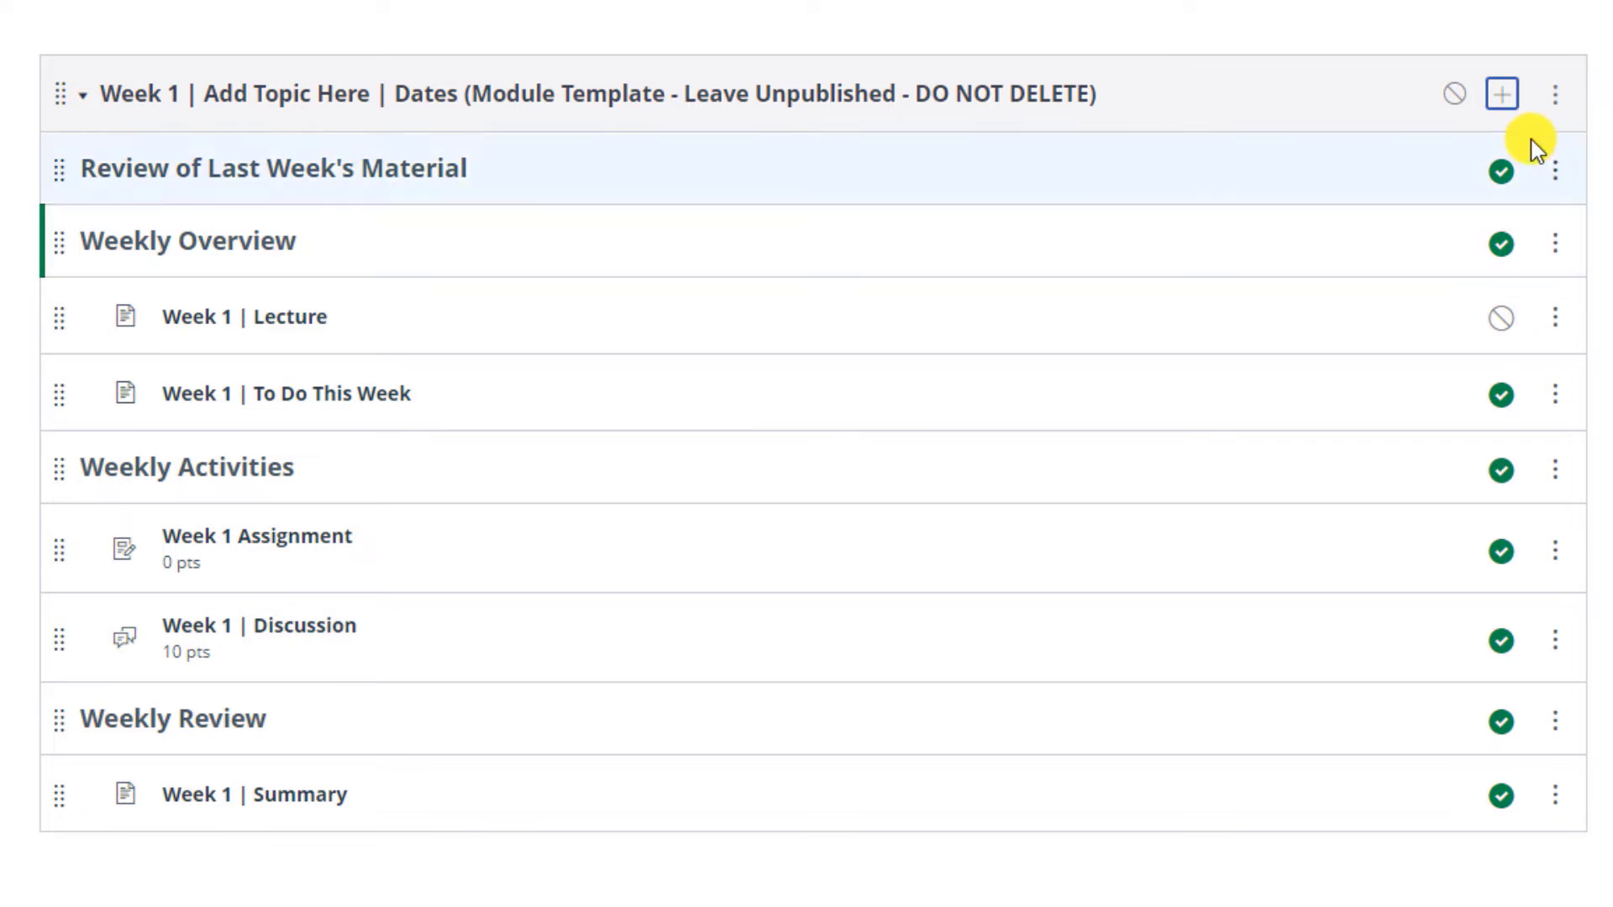
- Add a new page named "Current Events" to the Week 1 module and place it directly below "Week 1 | To Do This Week"
click(1504, 94)
click(786, 138)
click(734, 250)
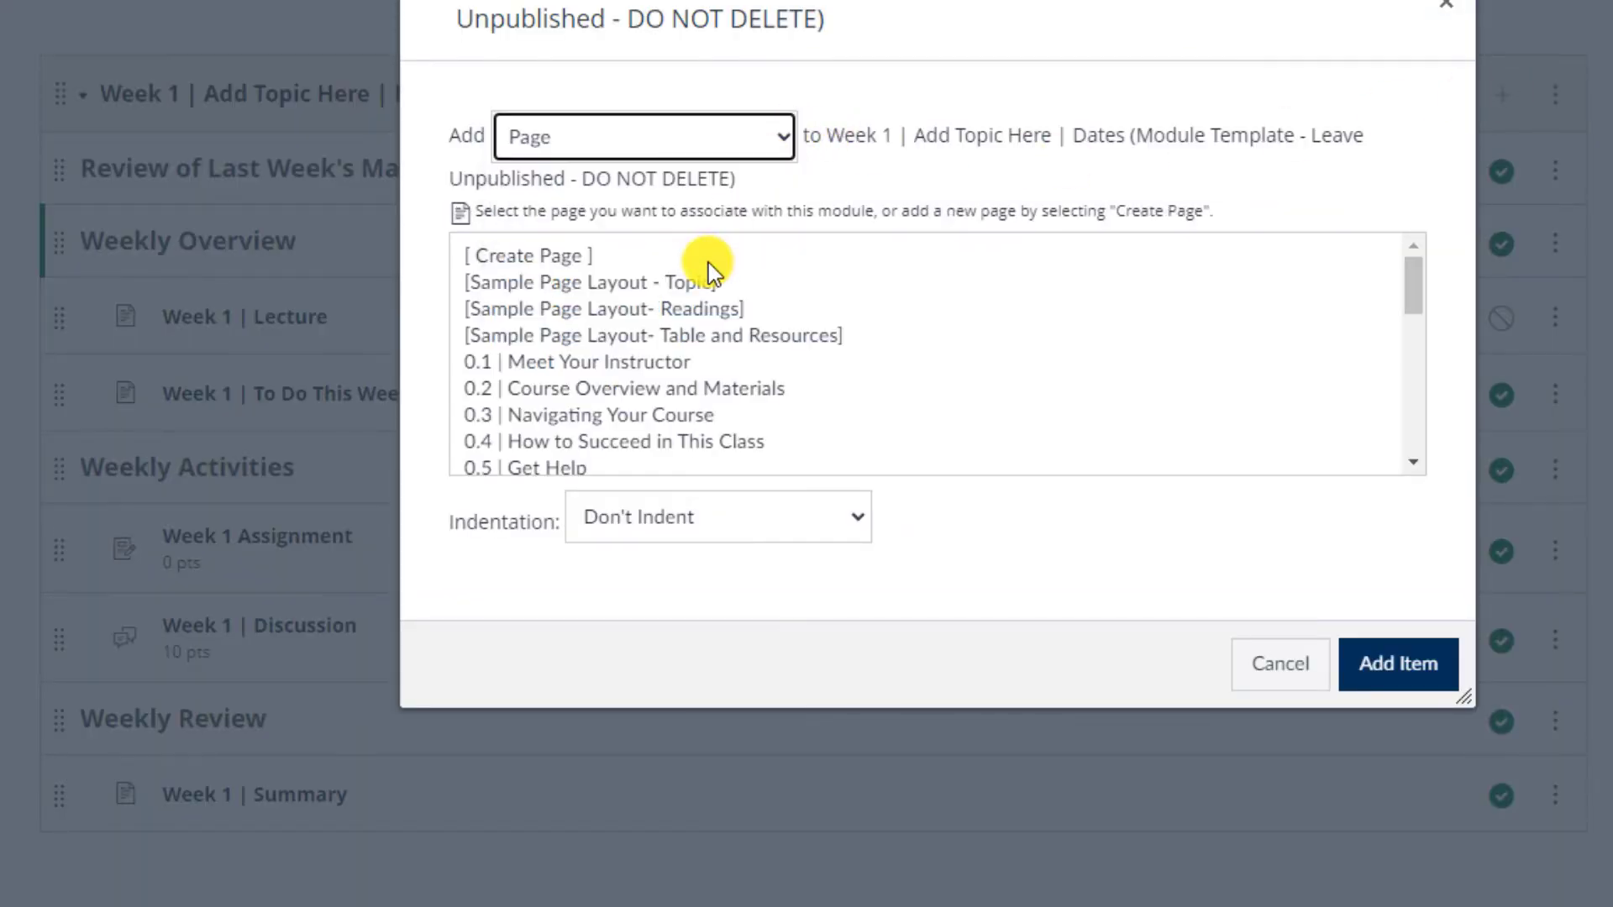
click(533, 256)
click(720, 522)
text(Current Events)
click(1414, 660)
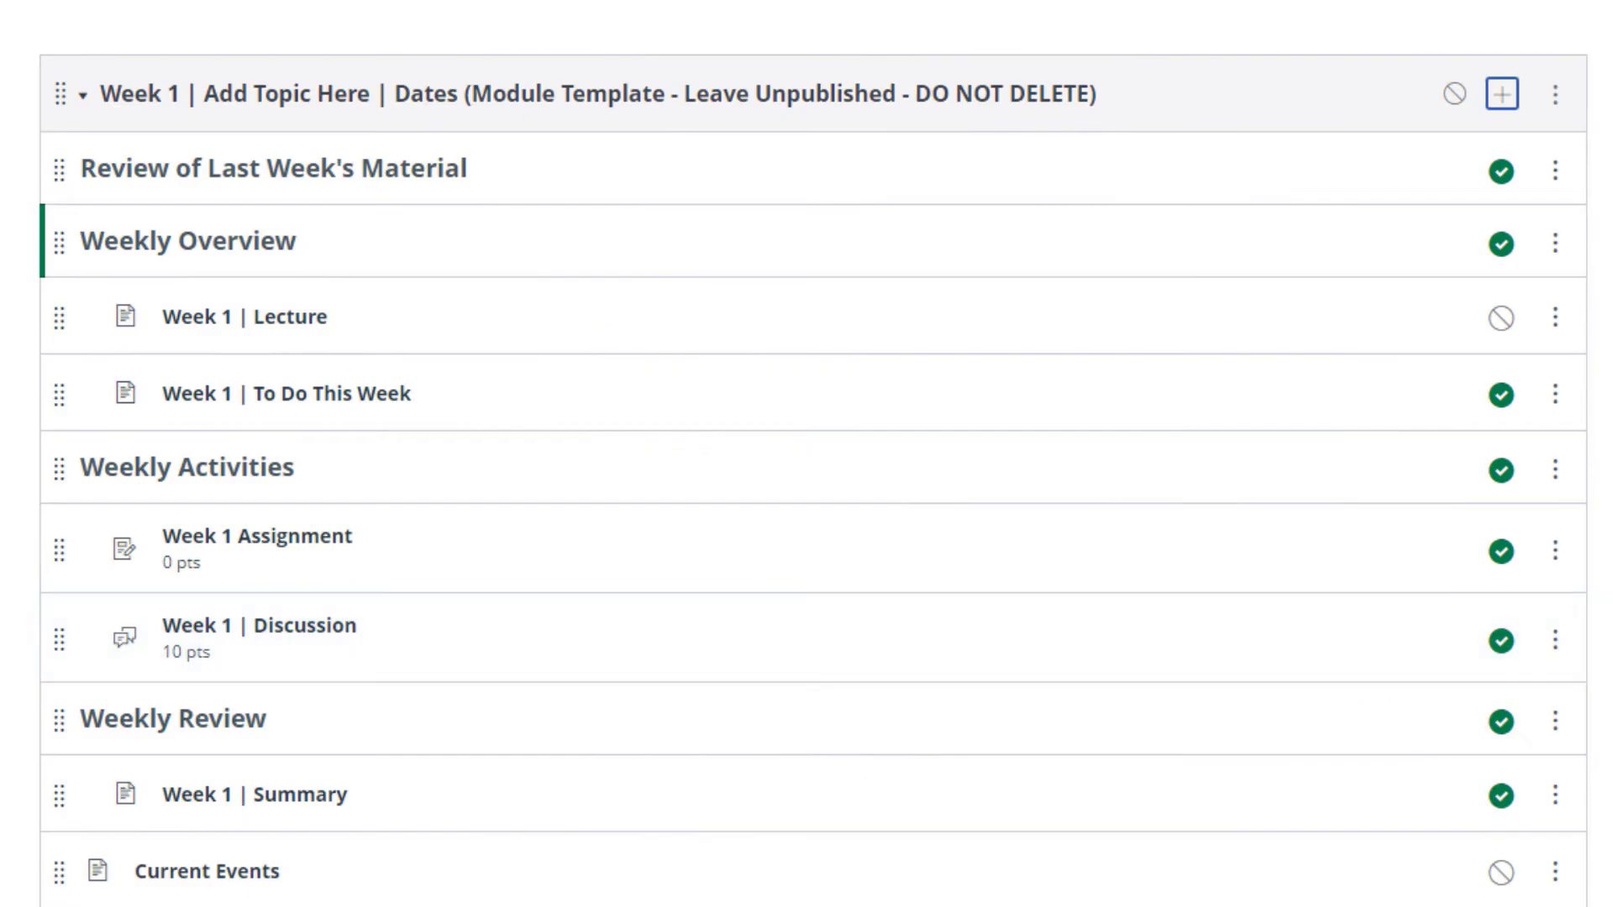
drag(109, 869, 126, 462)
- Indent the Current Events page one level and move "Week 1 | To Do This Week" above "Week 1 | Lecture"
click(1555, 471)
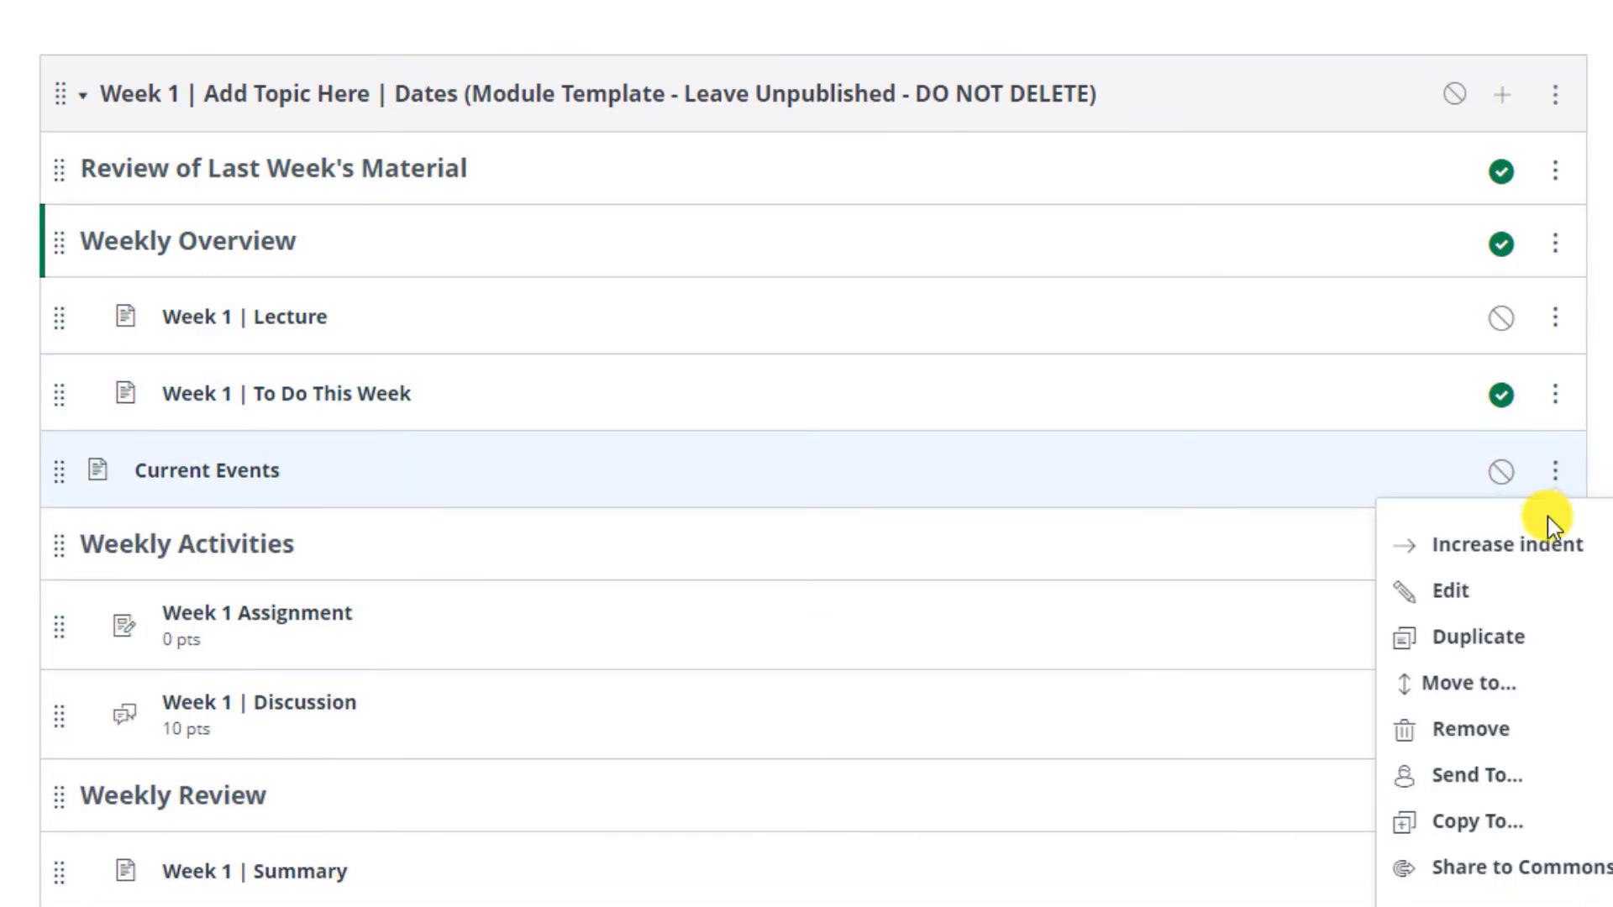
click(1478, 544)
drag(58, 396, 58, 319)
- Publish the Week 1 module template and duplicate the whole module
click(1456, 93)
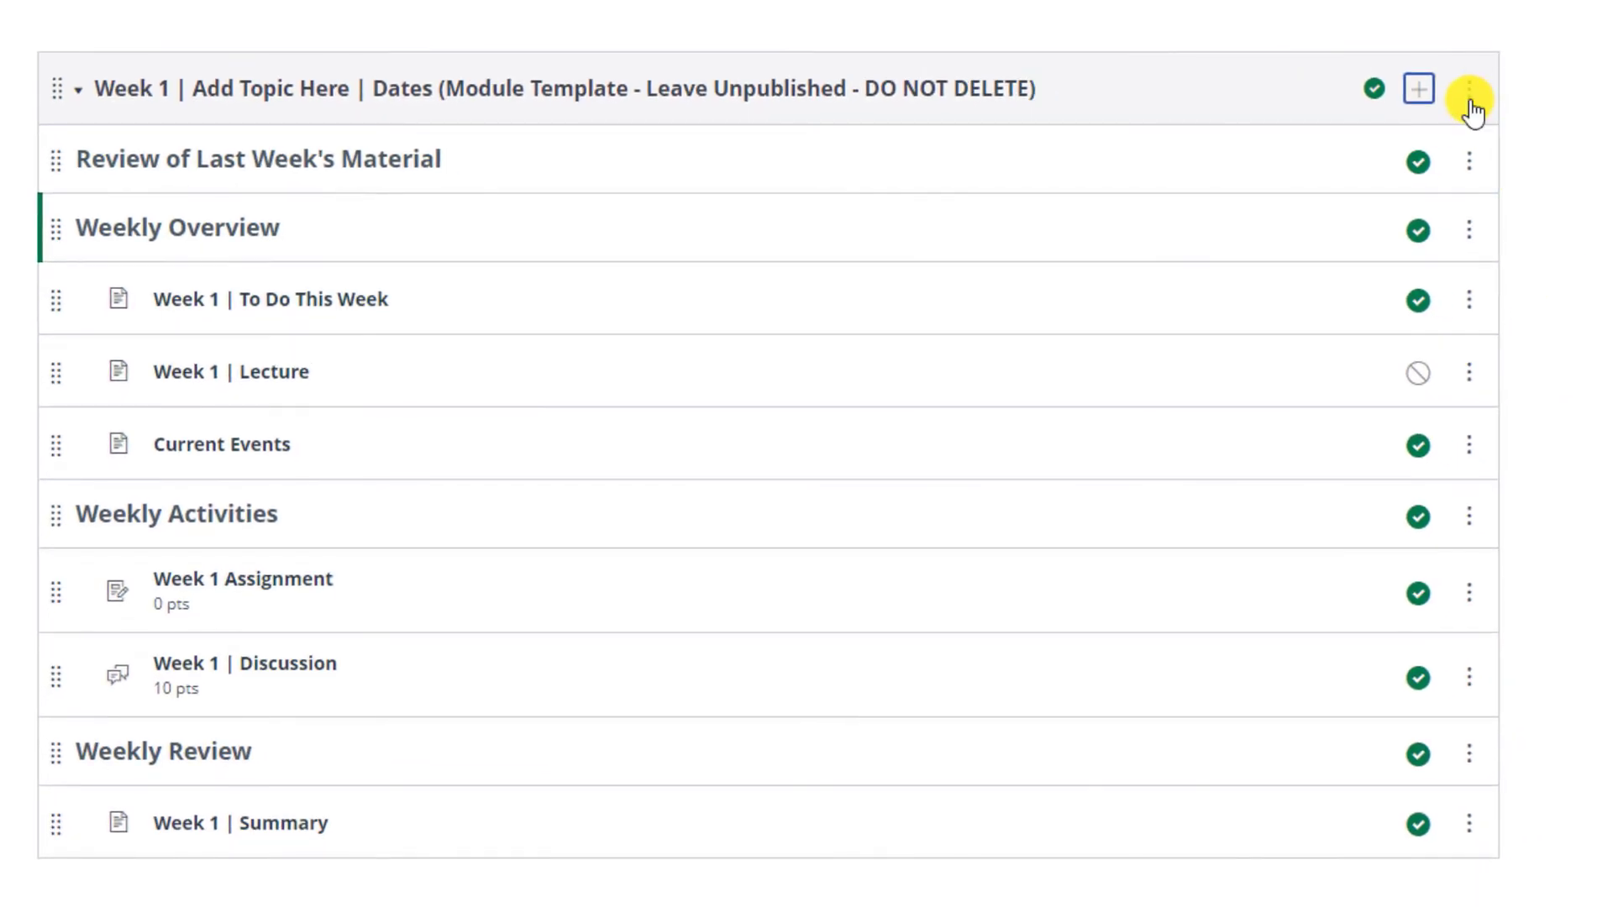
click(1501, 91)
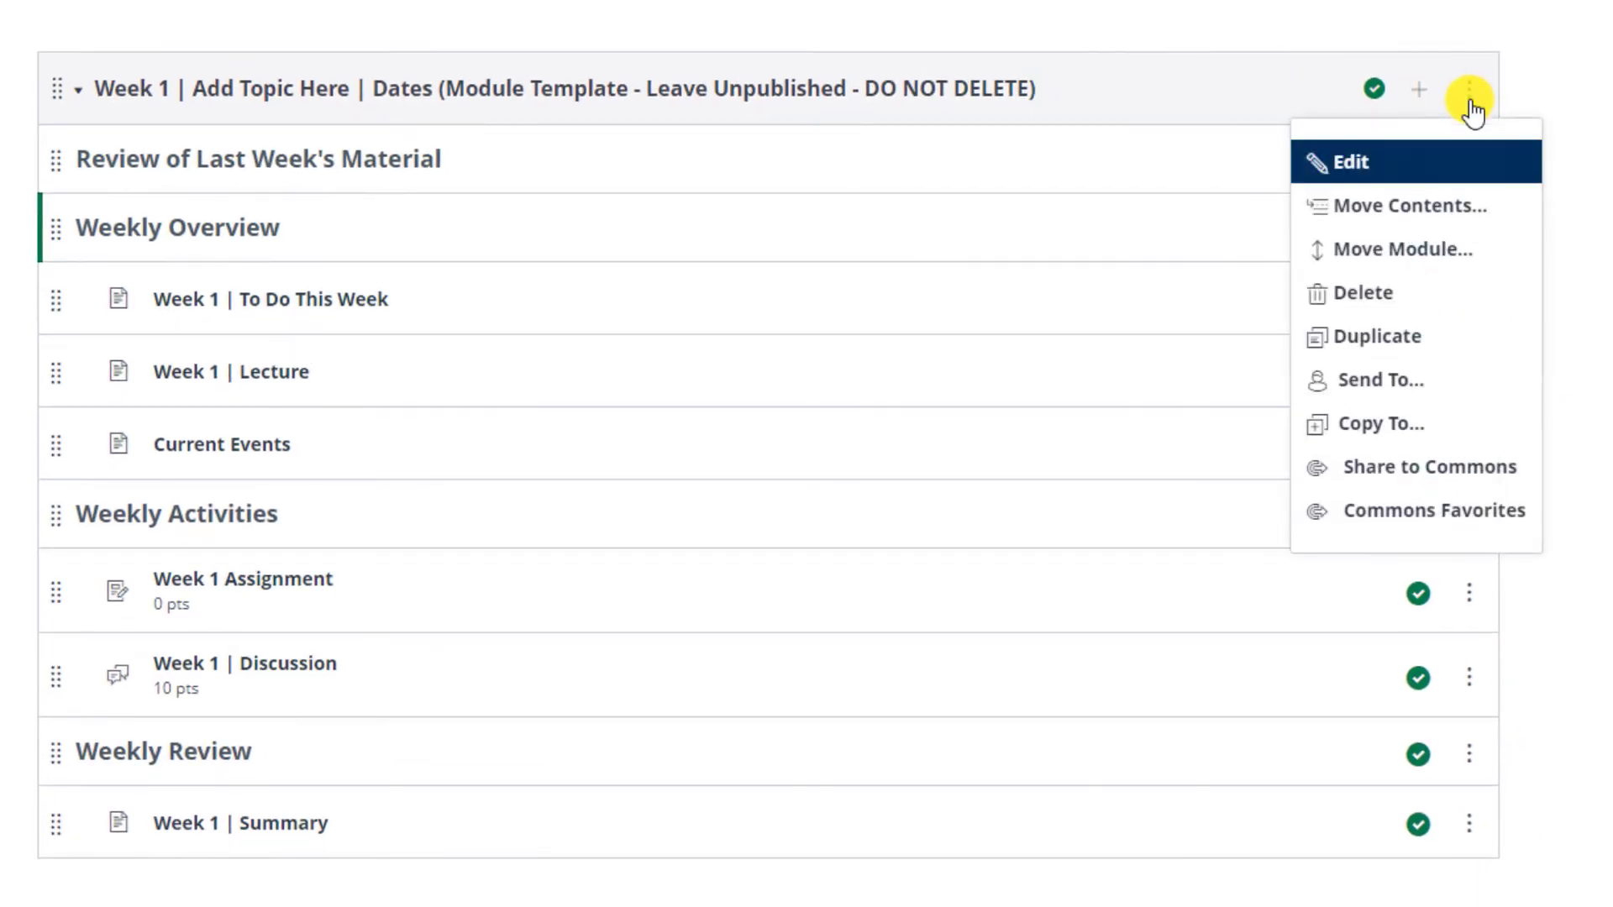
click(1403, 338)
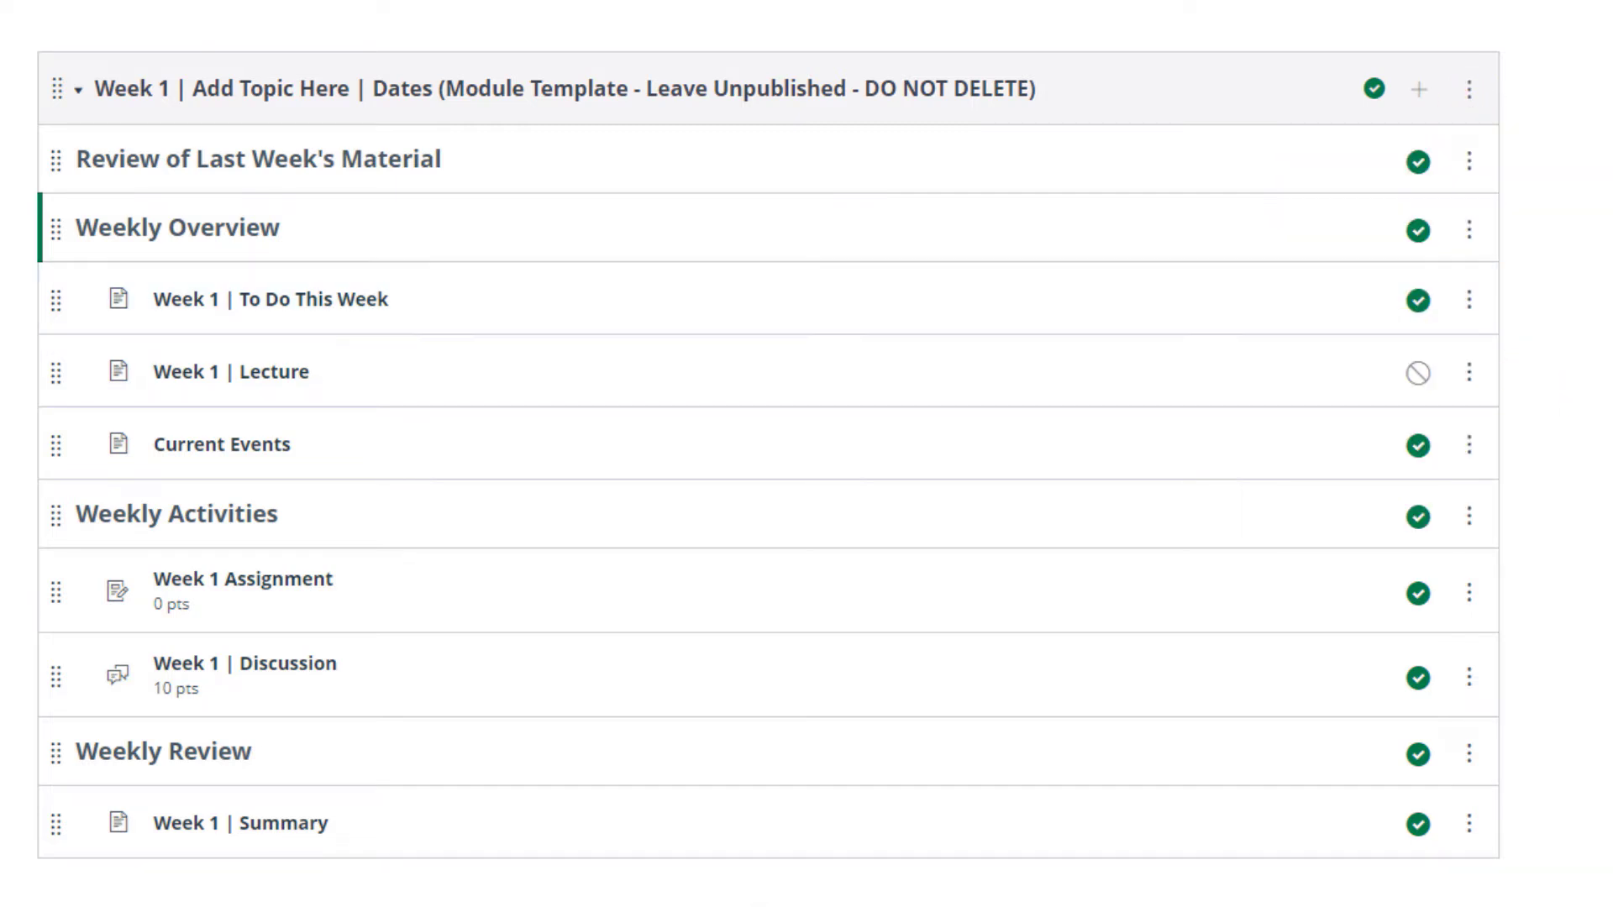
scroll(768, 454, down, 8)
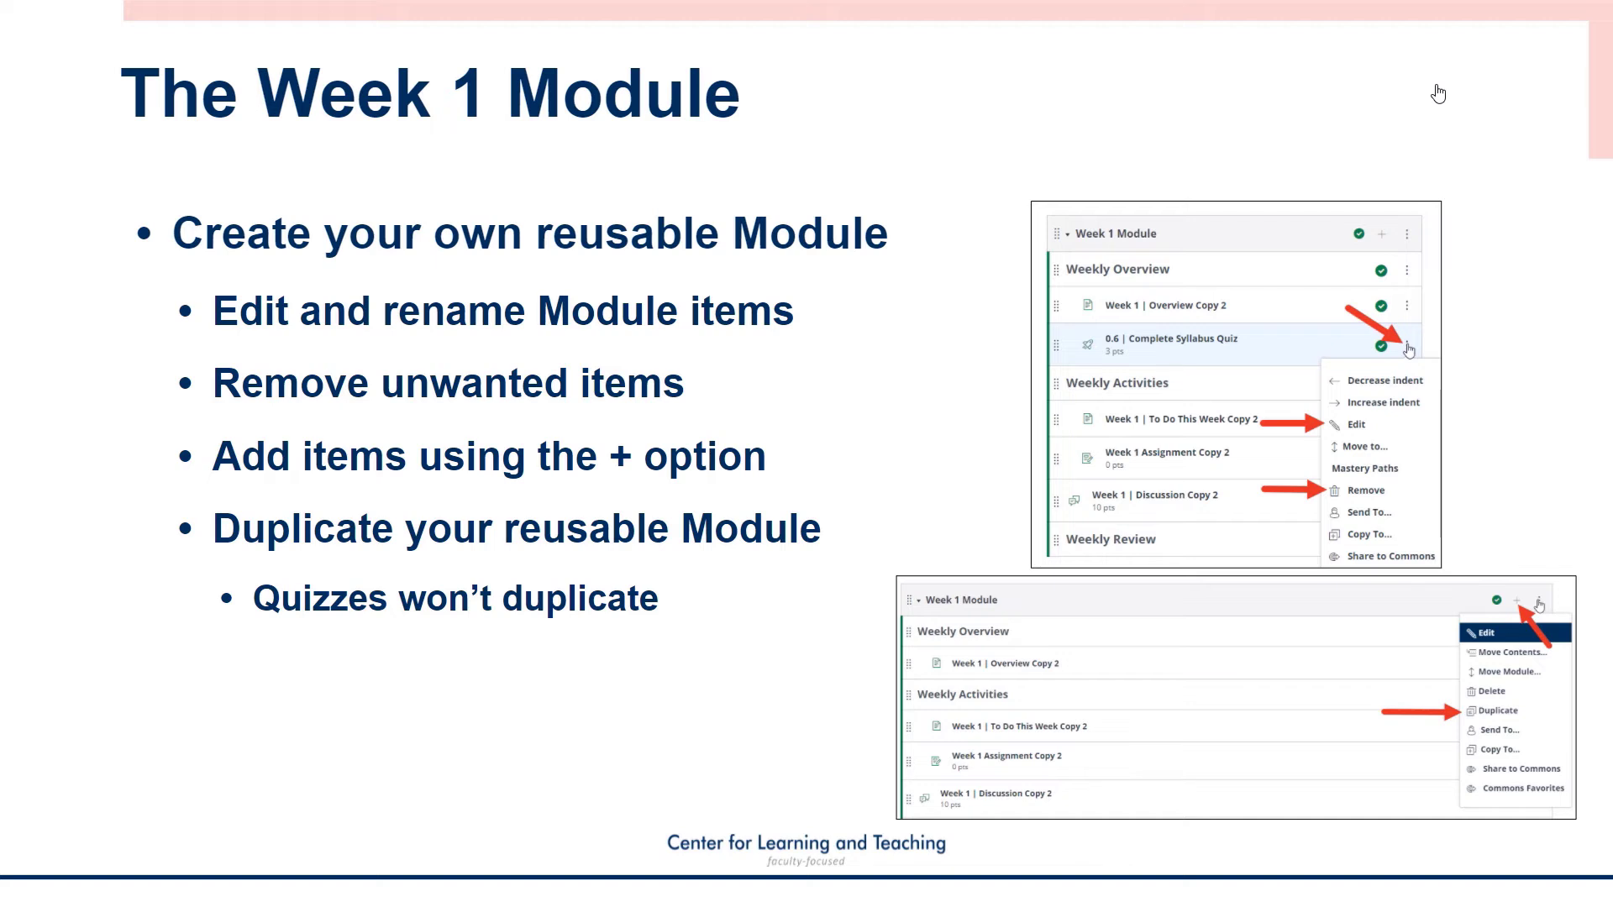
key(Right)
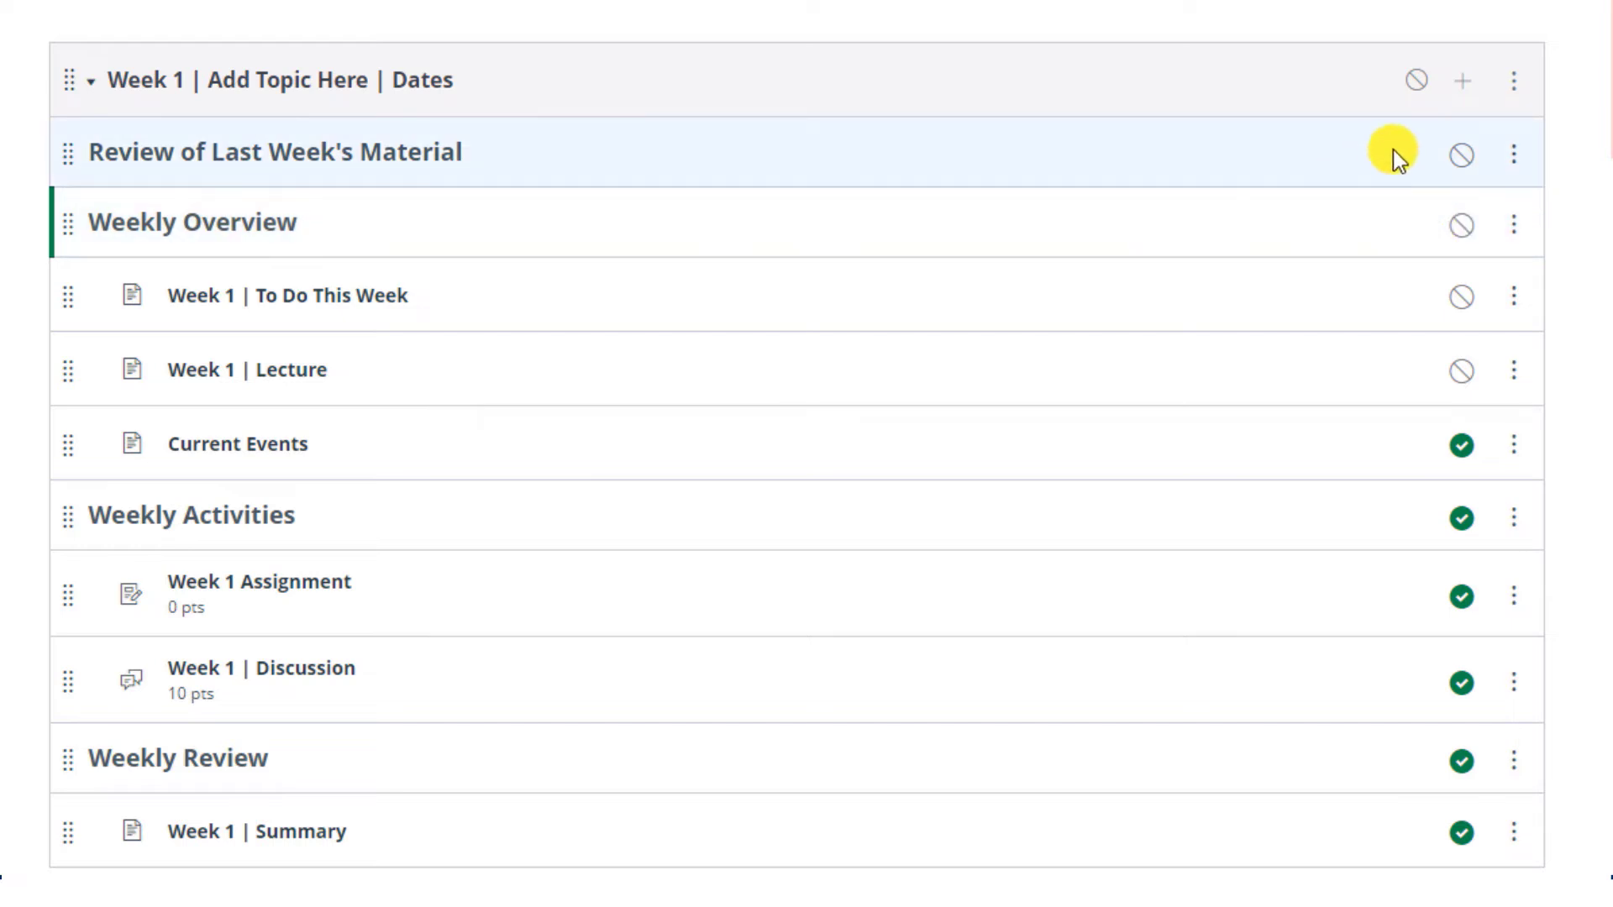
- Publish the "Week 1 | Add Topic Here | Dates" module along with its "Week 1 | Lecture" page
click(1419, 82)
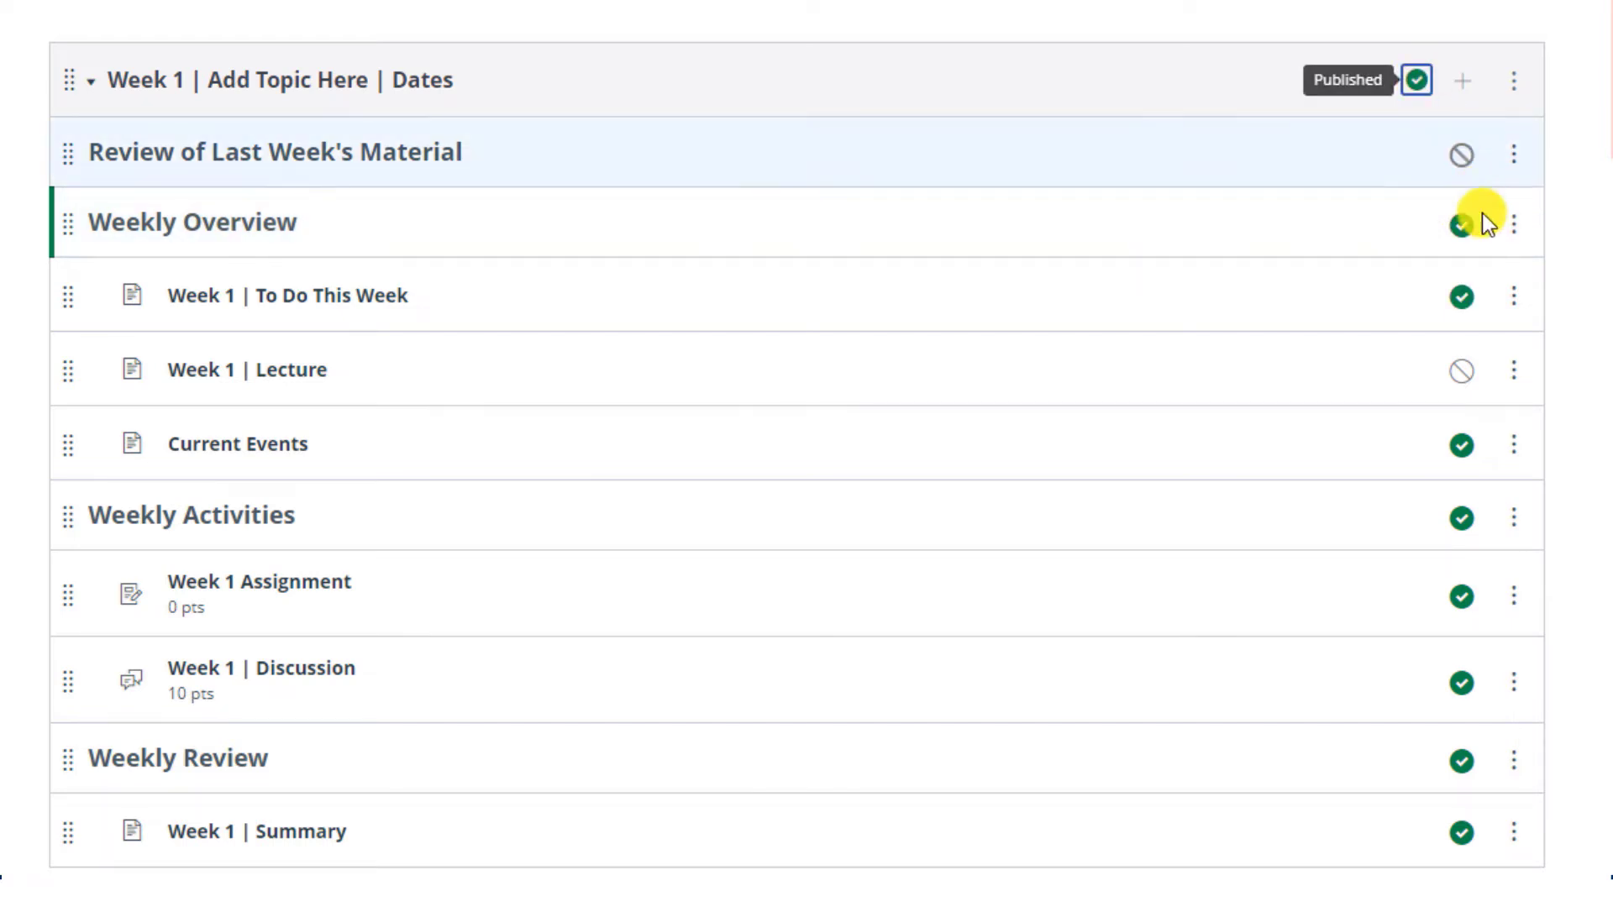
click(1462, 371)
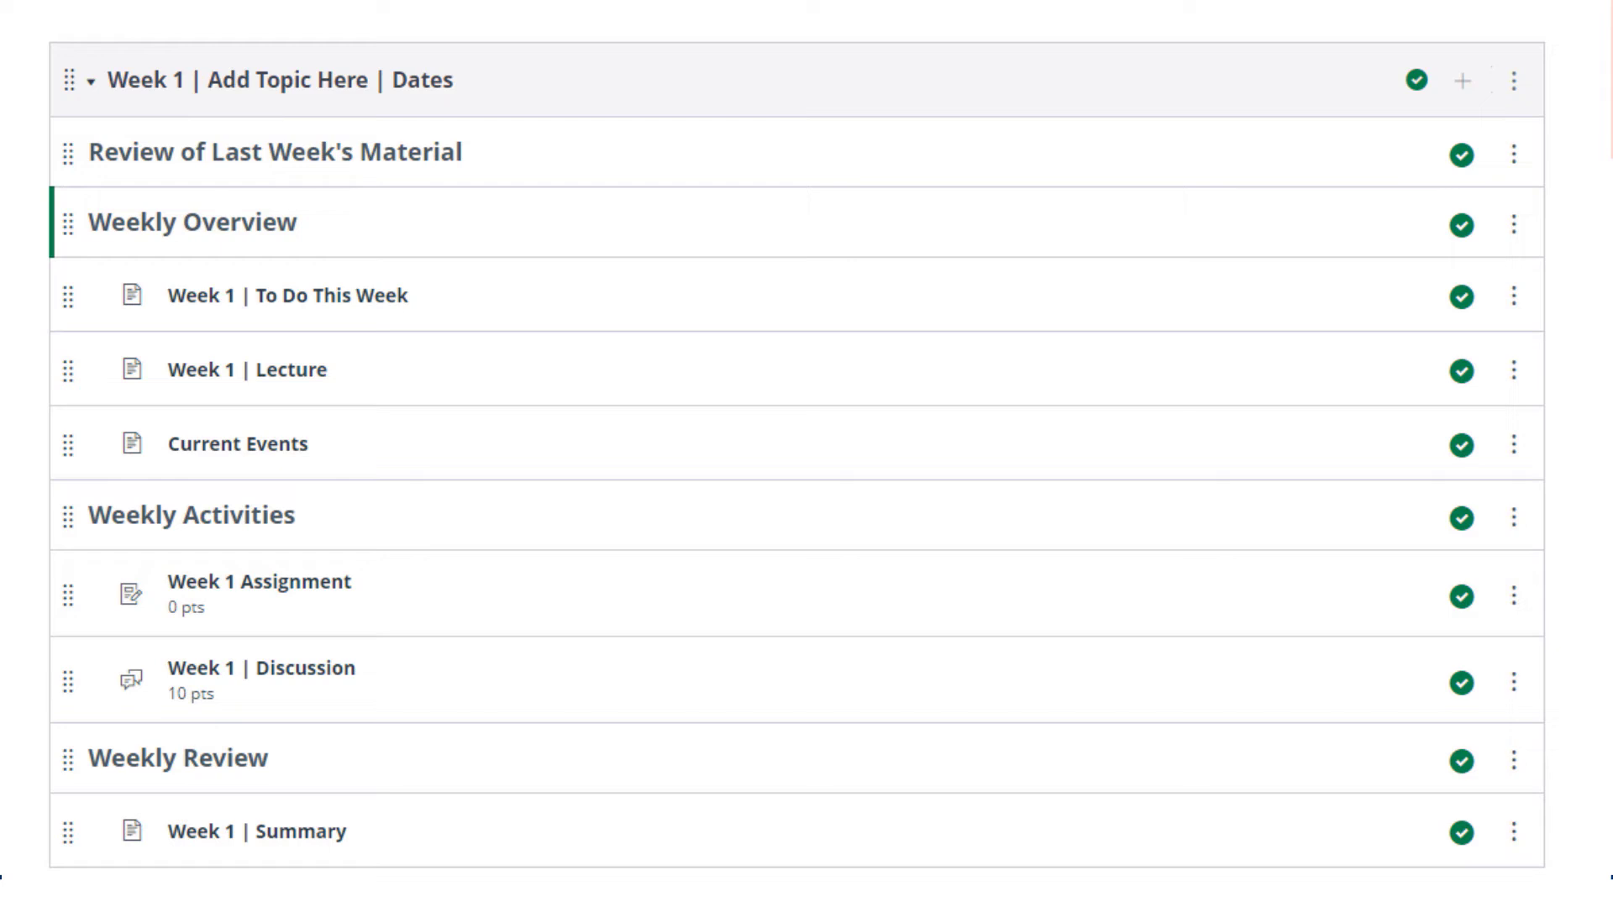
- Make Getting Started the Week 1 module's prerequisite and require viewing "Week 1 | To Do This Week", with requirements completed in sequential order
click(1516, 89)
click(1420, 154)
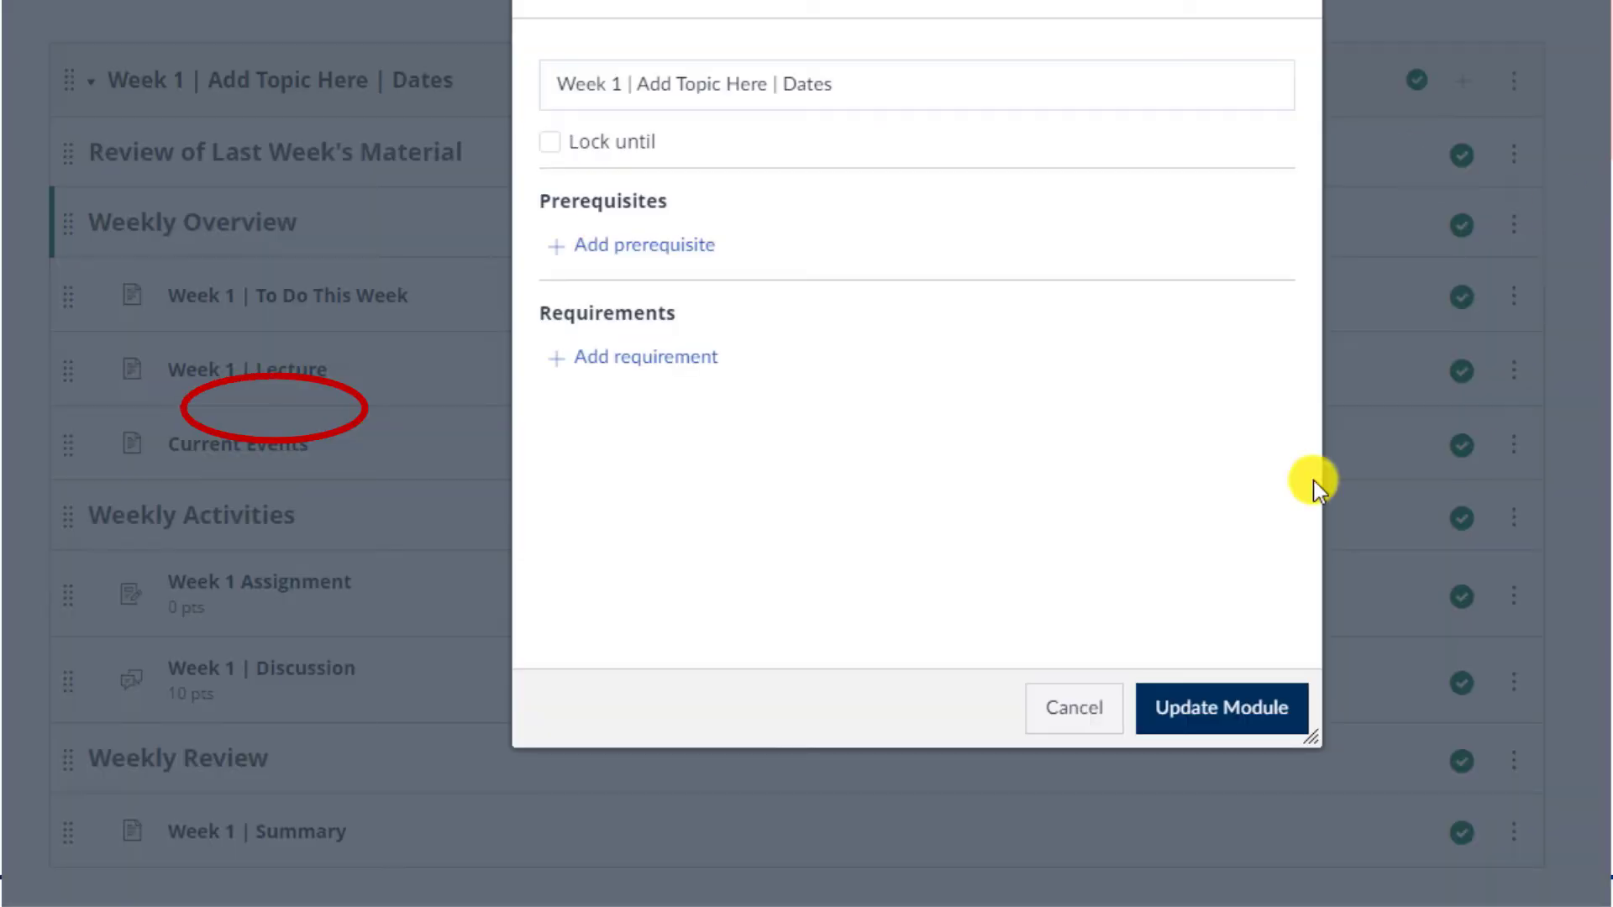
click(672, 246)
click(820, 254)
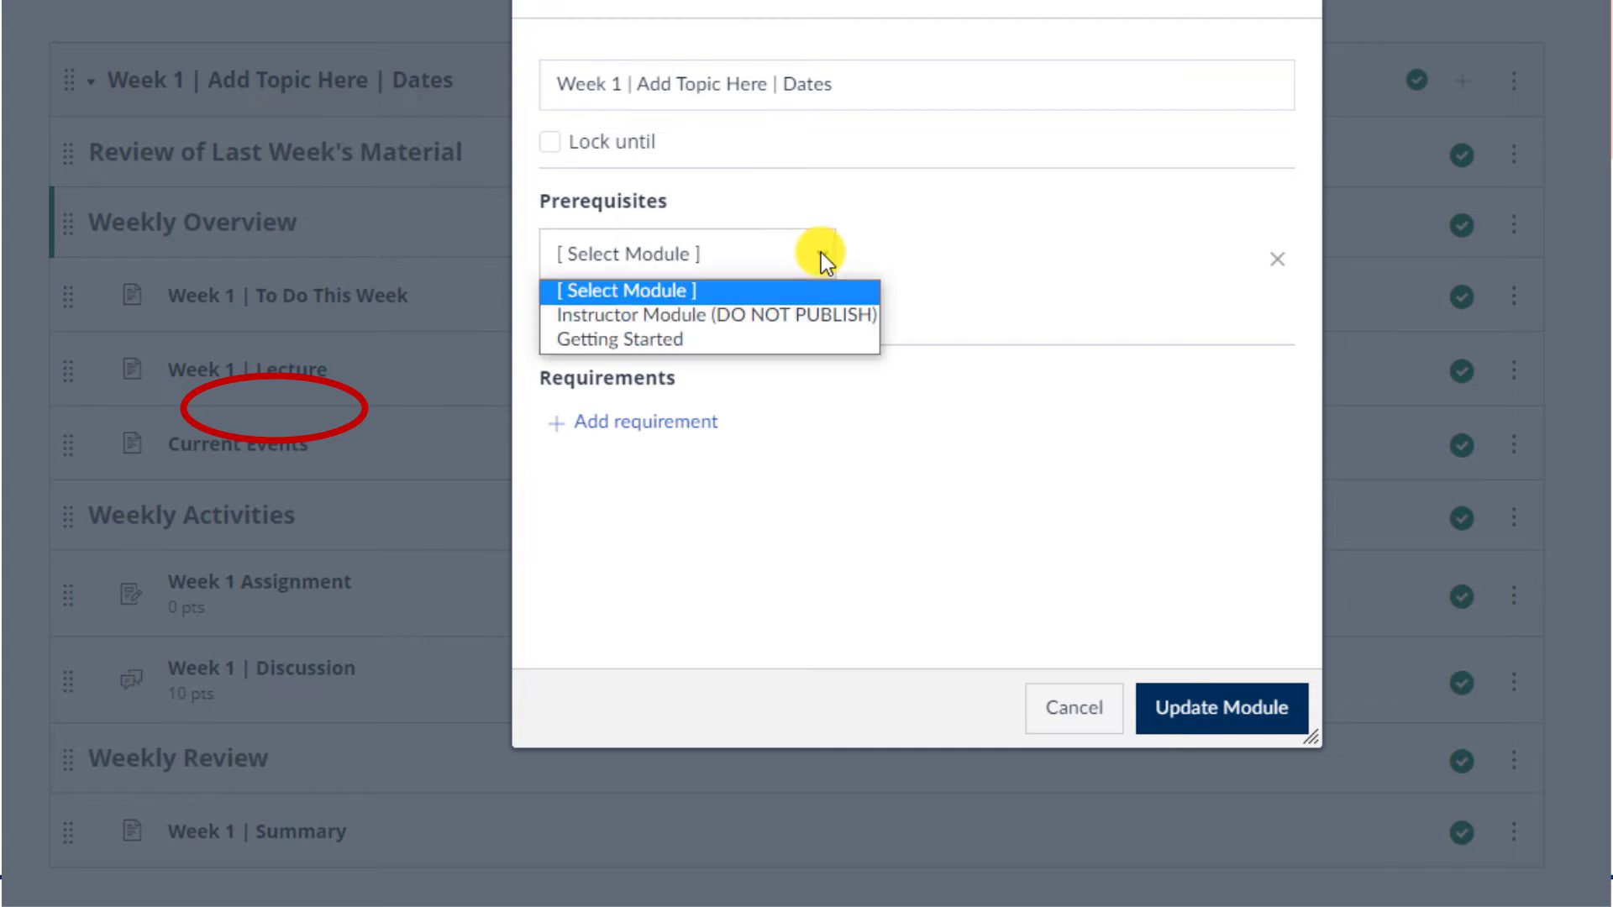
click(769, 340)
click(672, 423)
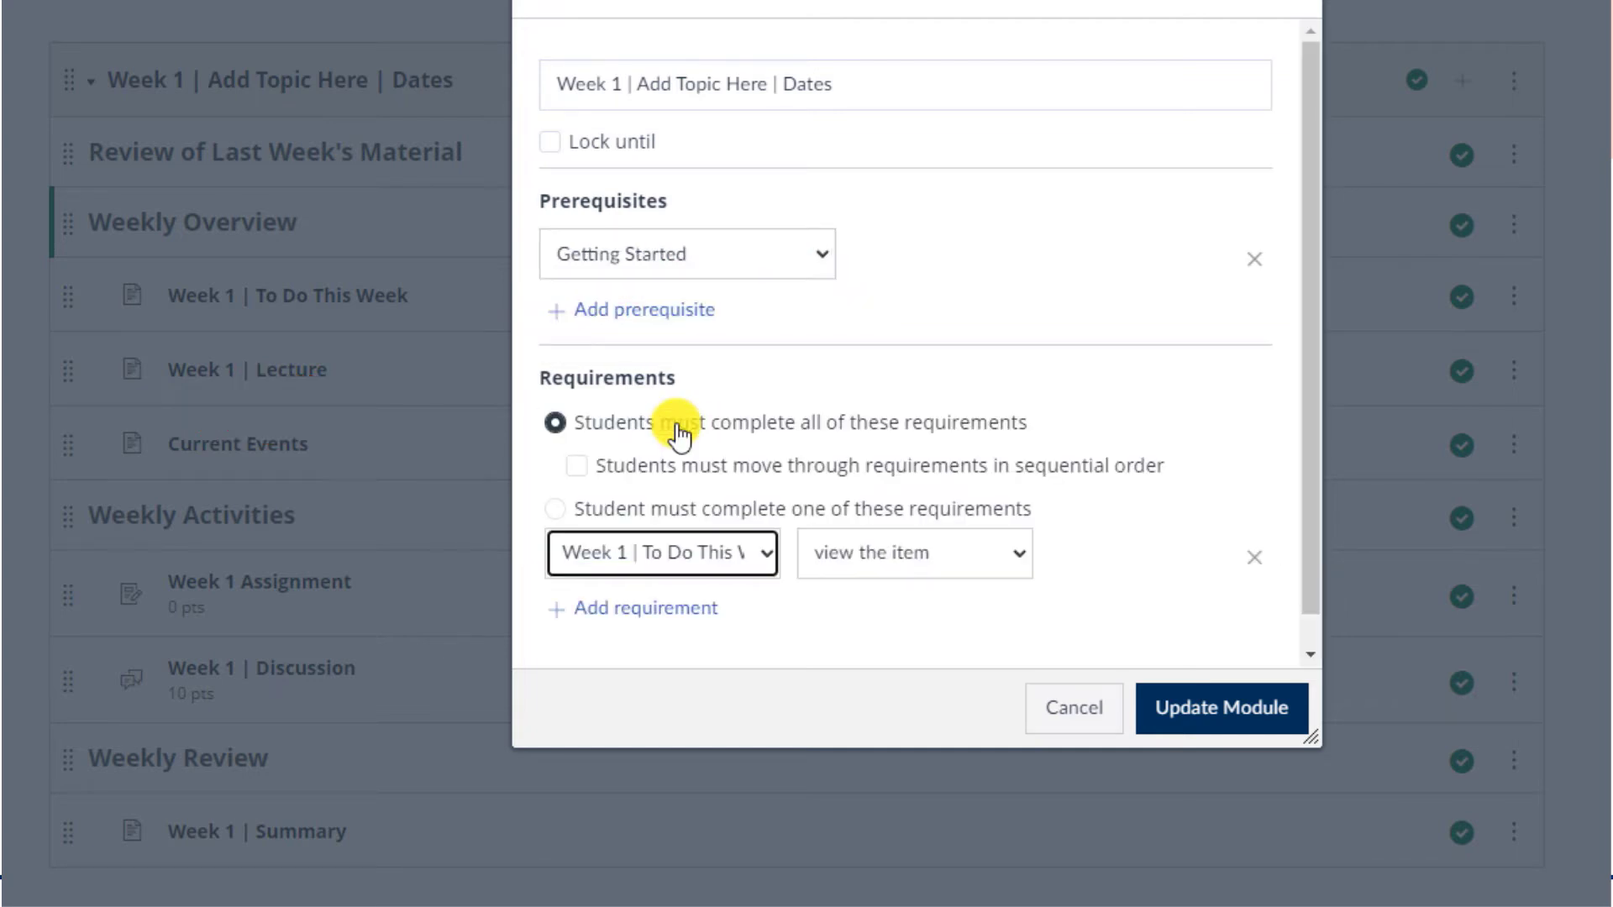
click(576, 469)
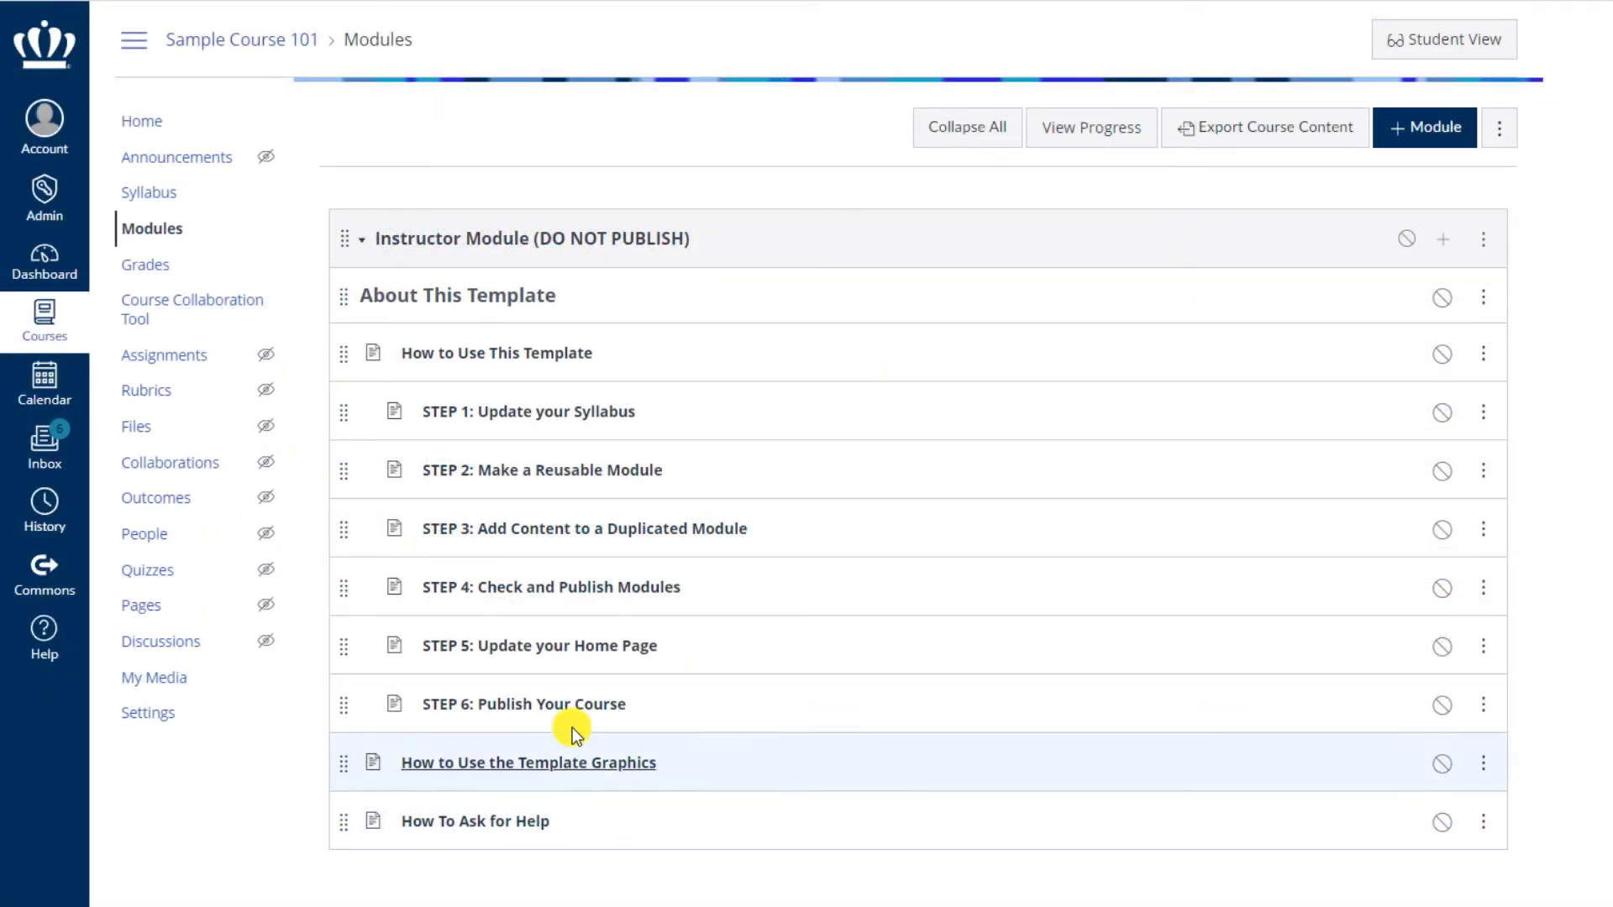
- Look through the home page variants among all course pages and preview "Home Page with No Module Links"
click(140, 617)
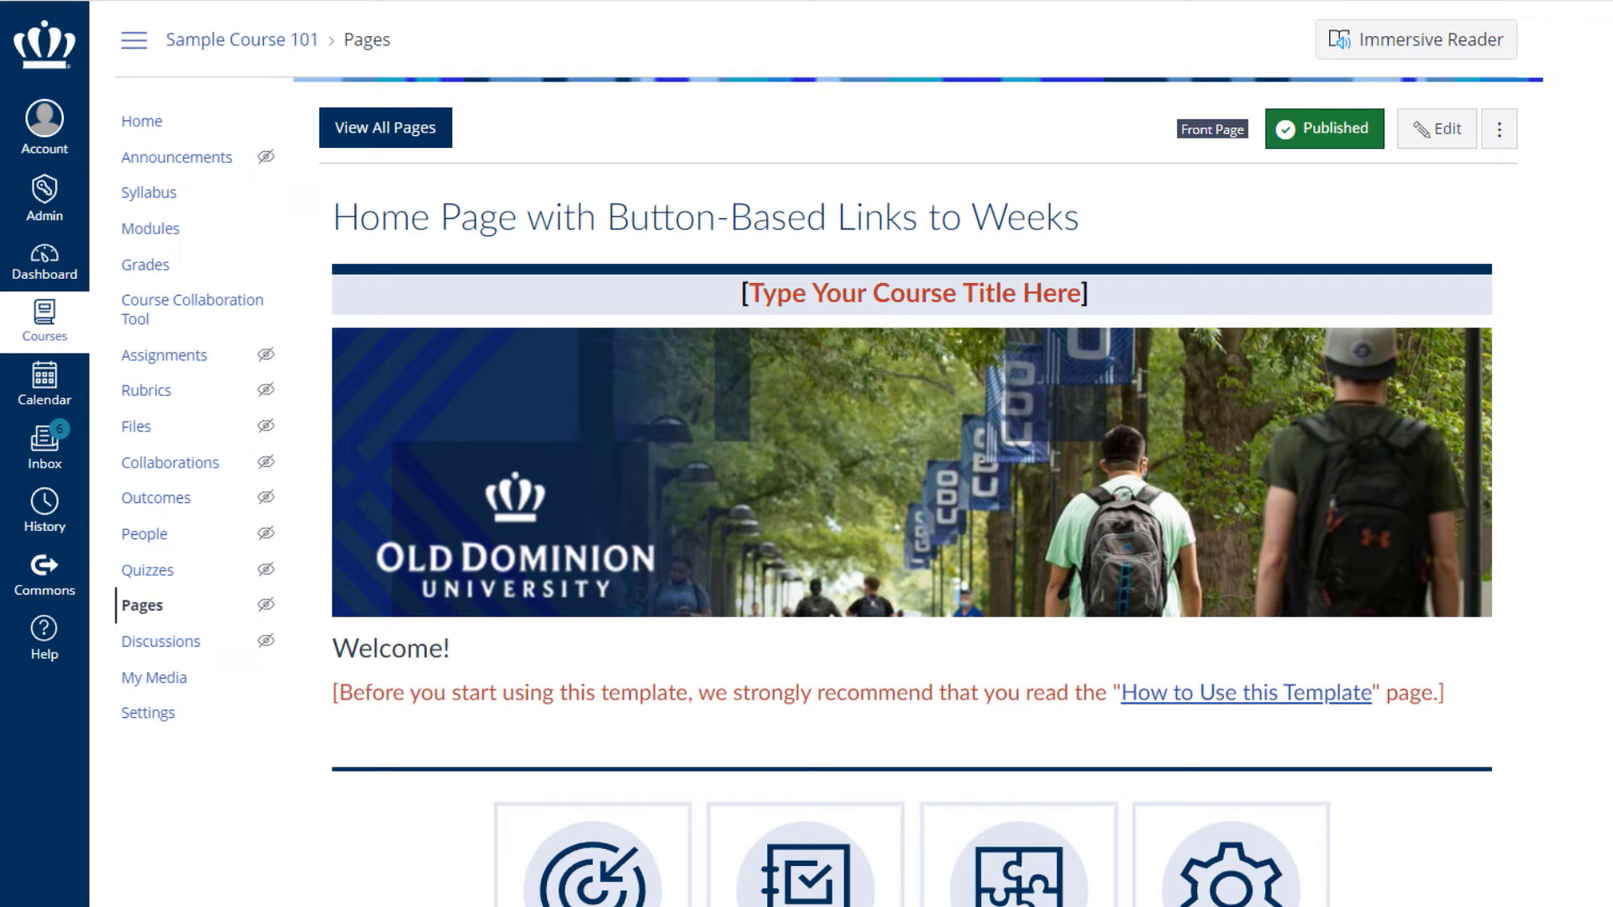
click(408, 131)
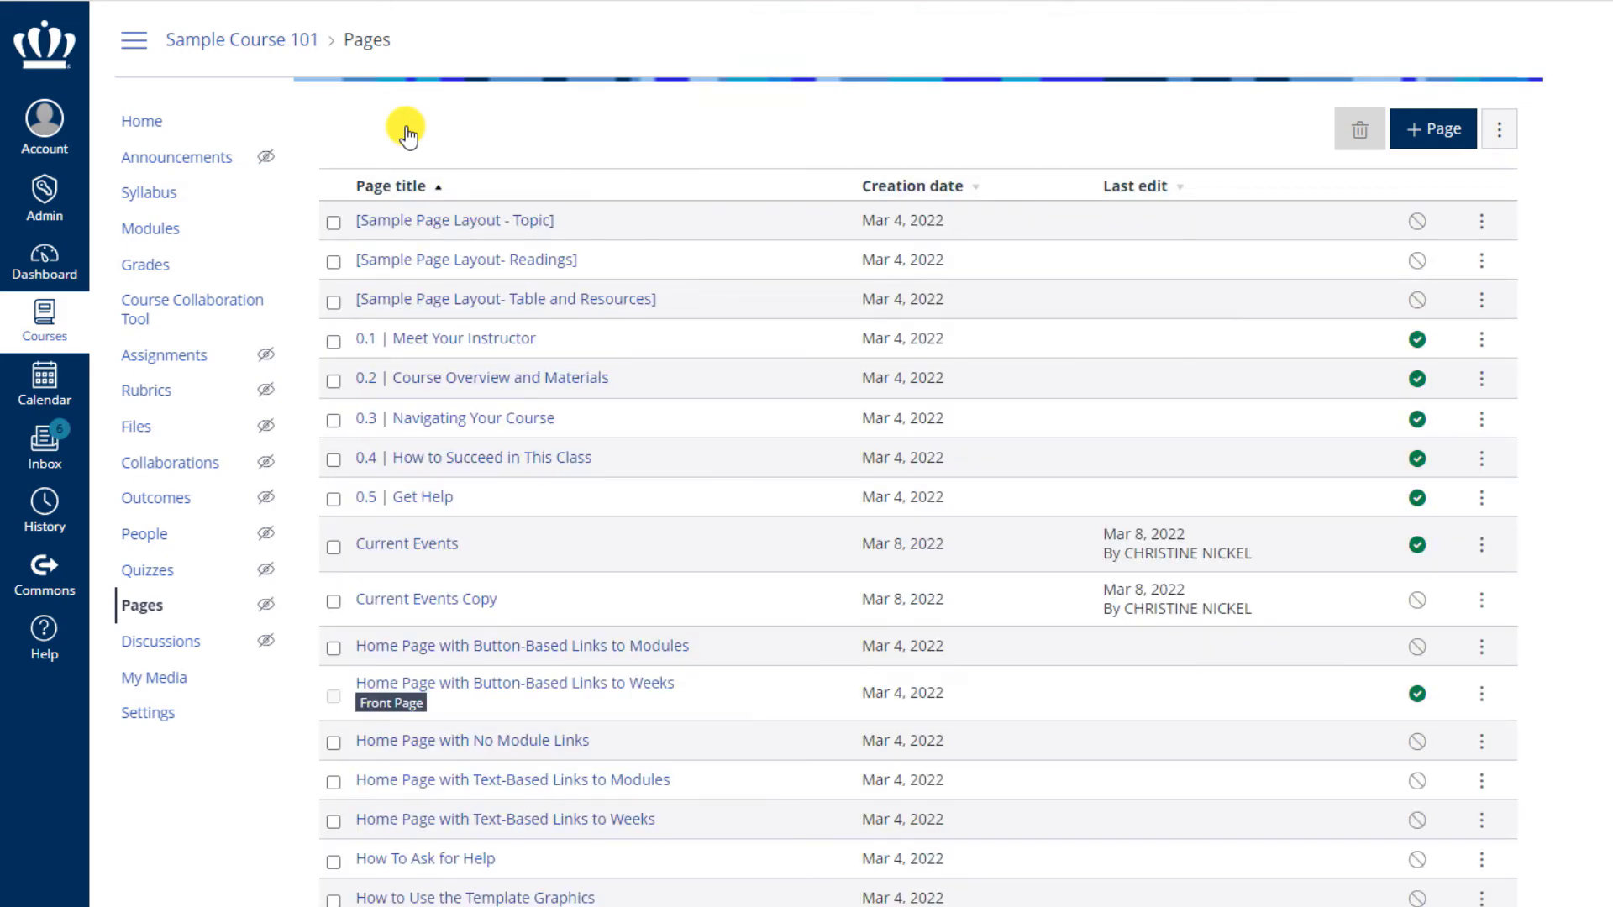
scroll(408, 134, down, 1)
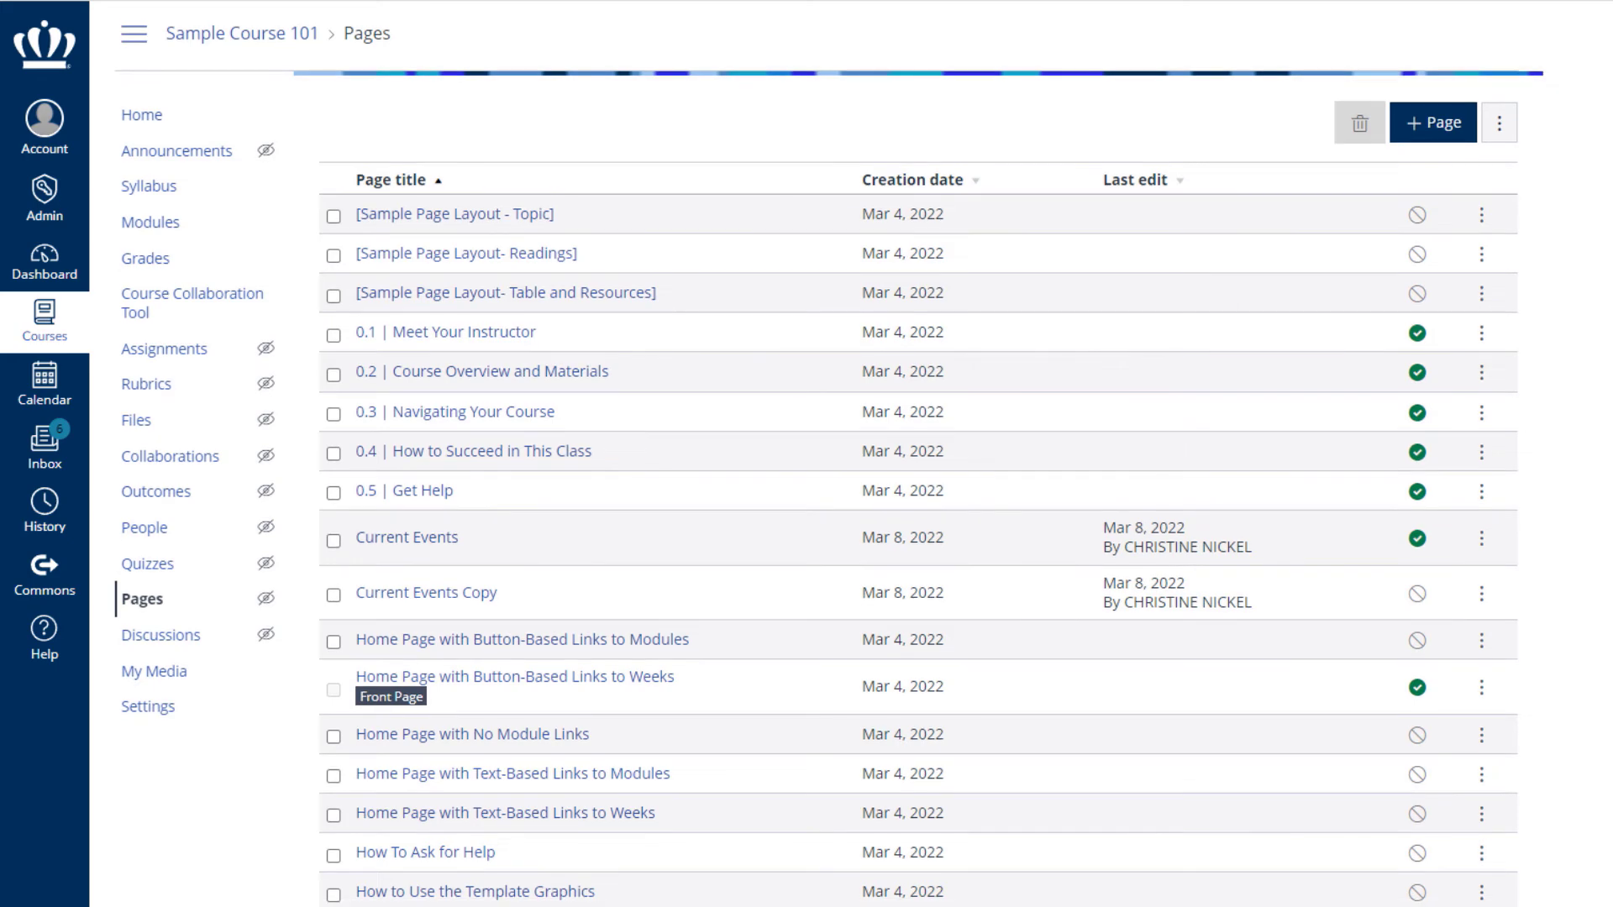
scroll(918, 504, down, 5)
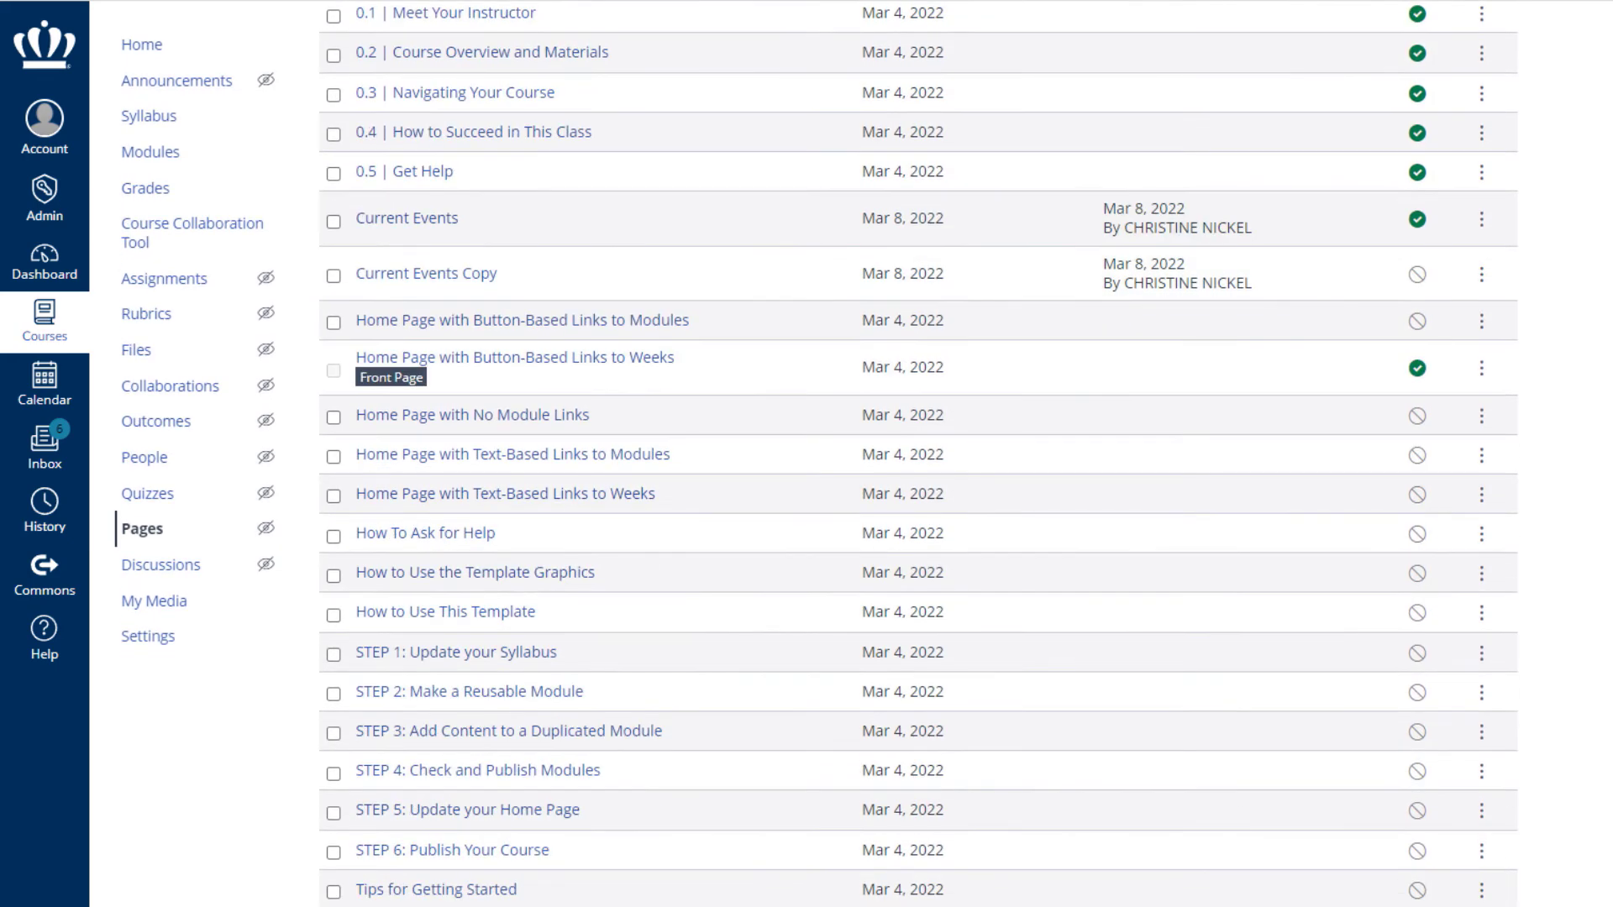
scroll(918, 504, down, 2)
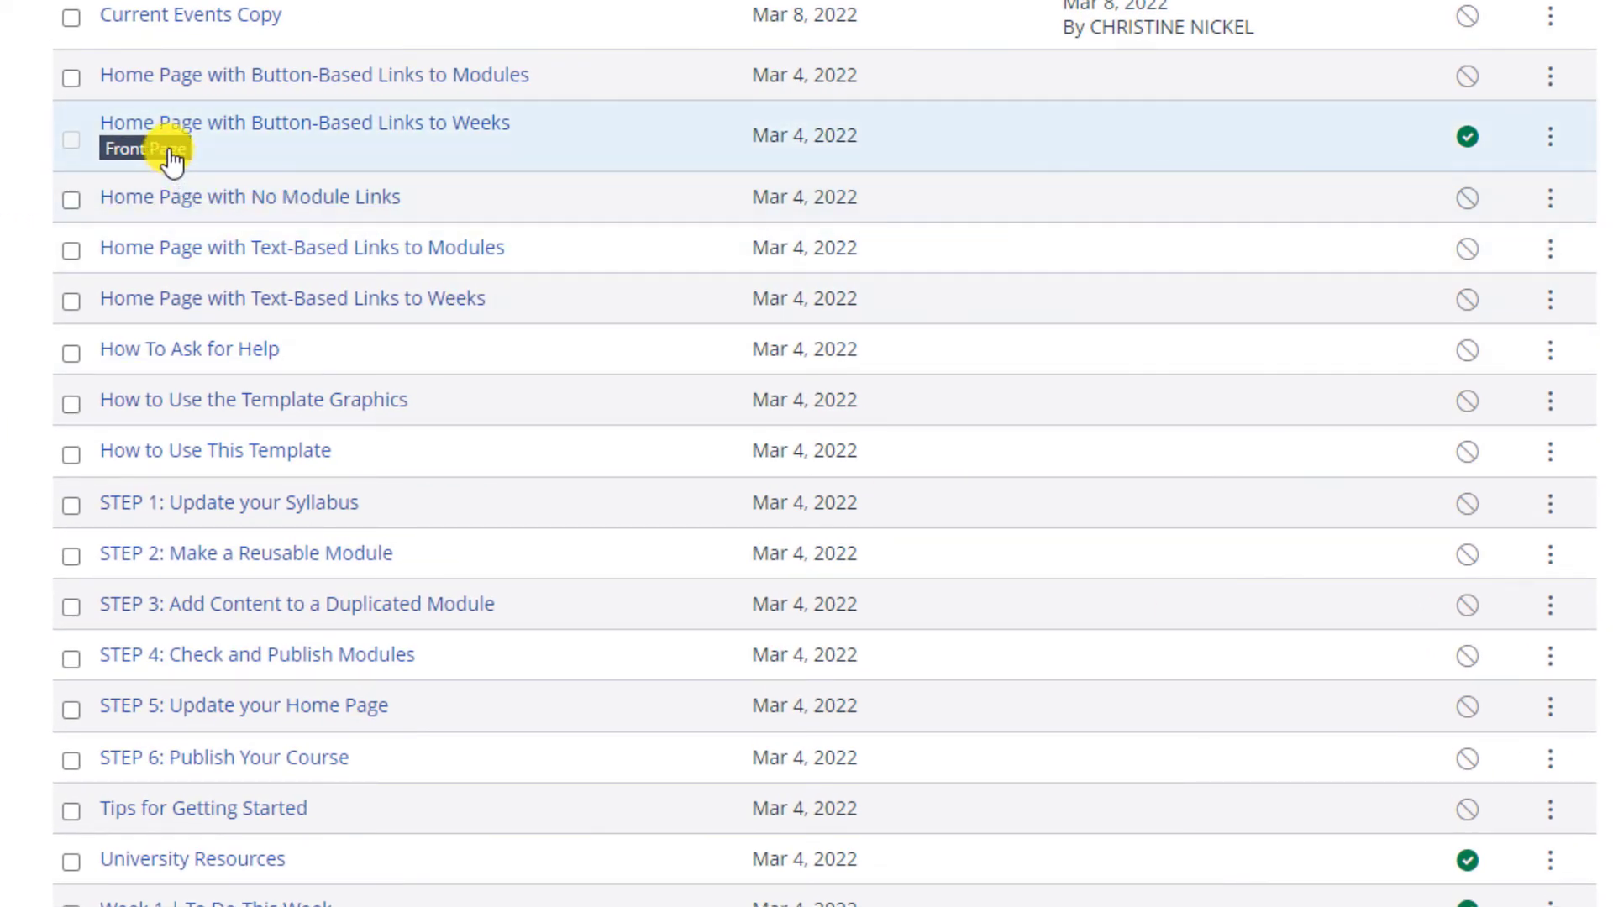
click(181, 200)
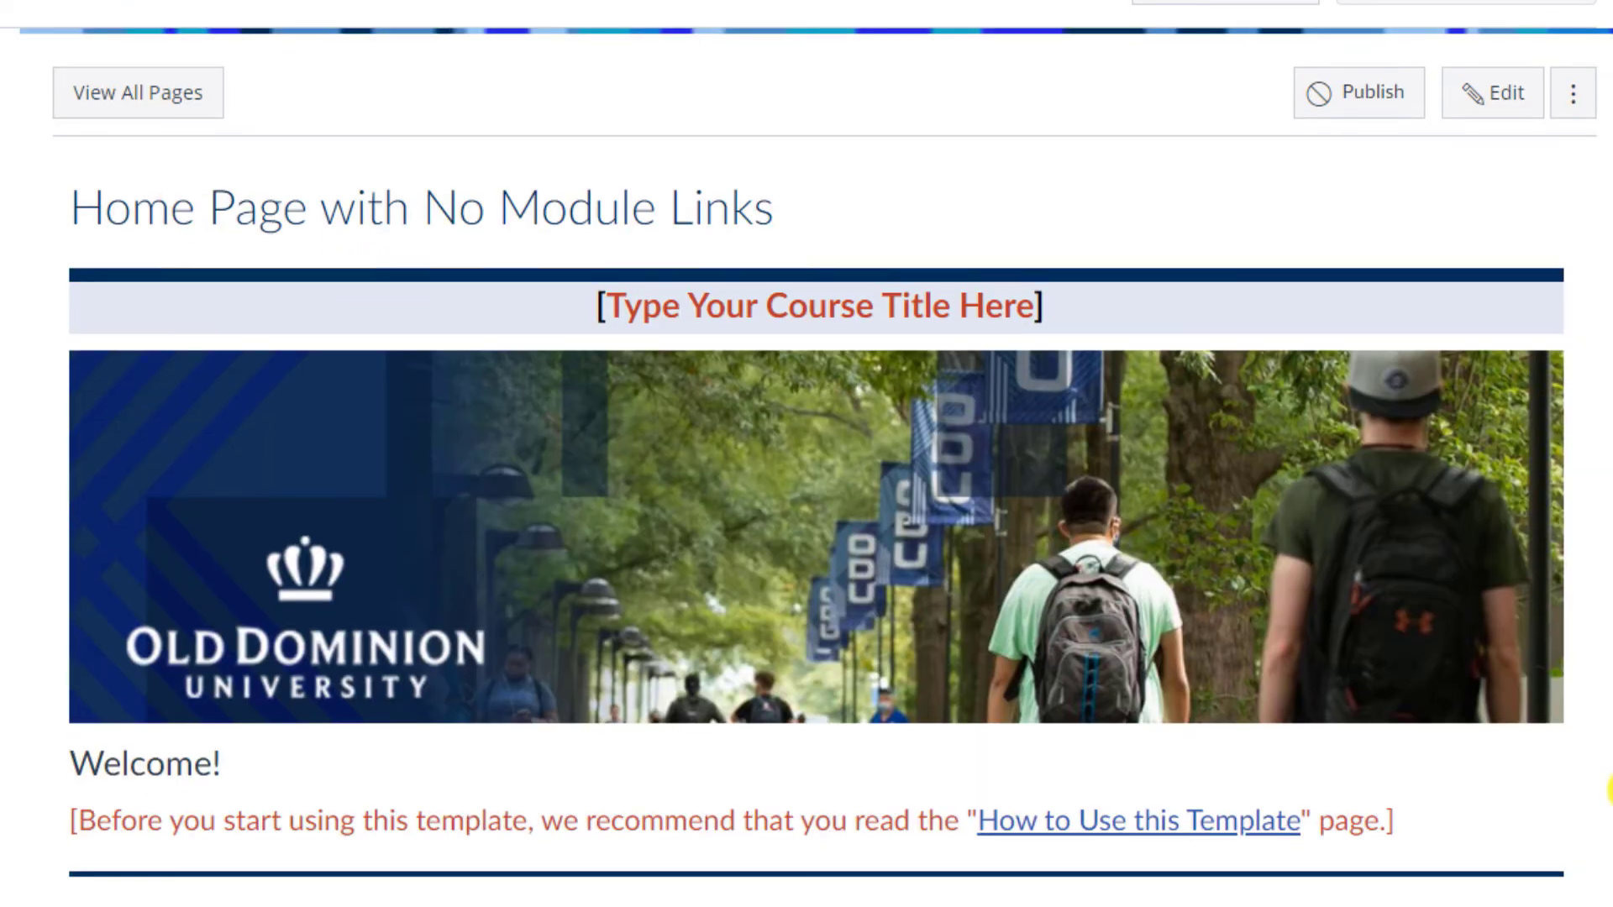
click(151, 99)
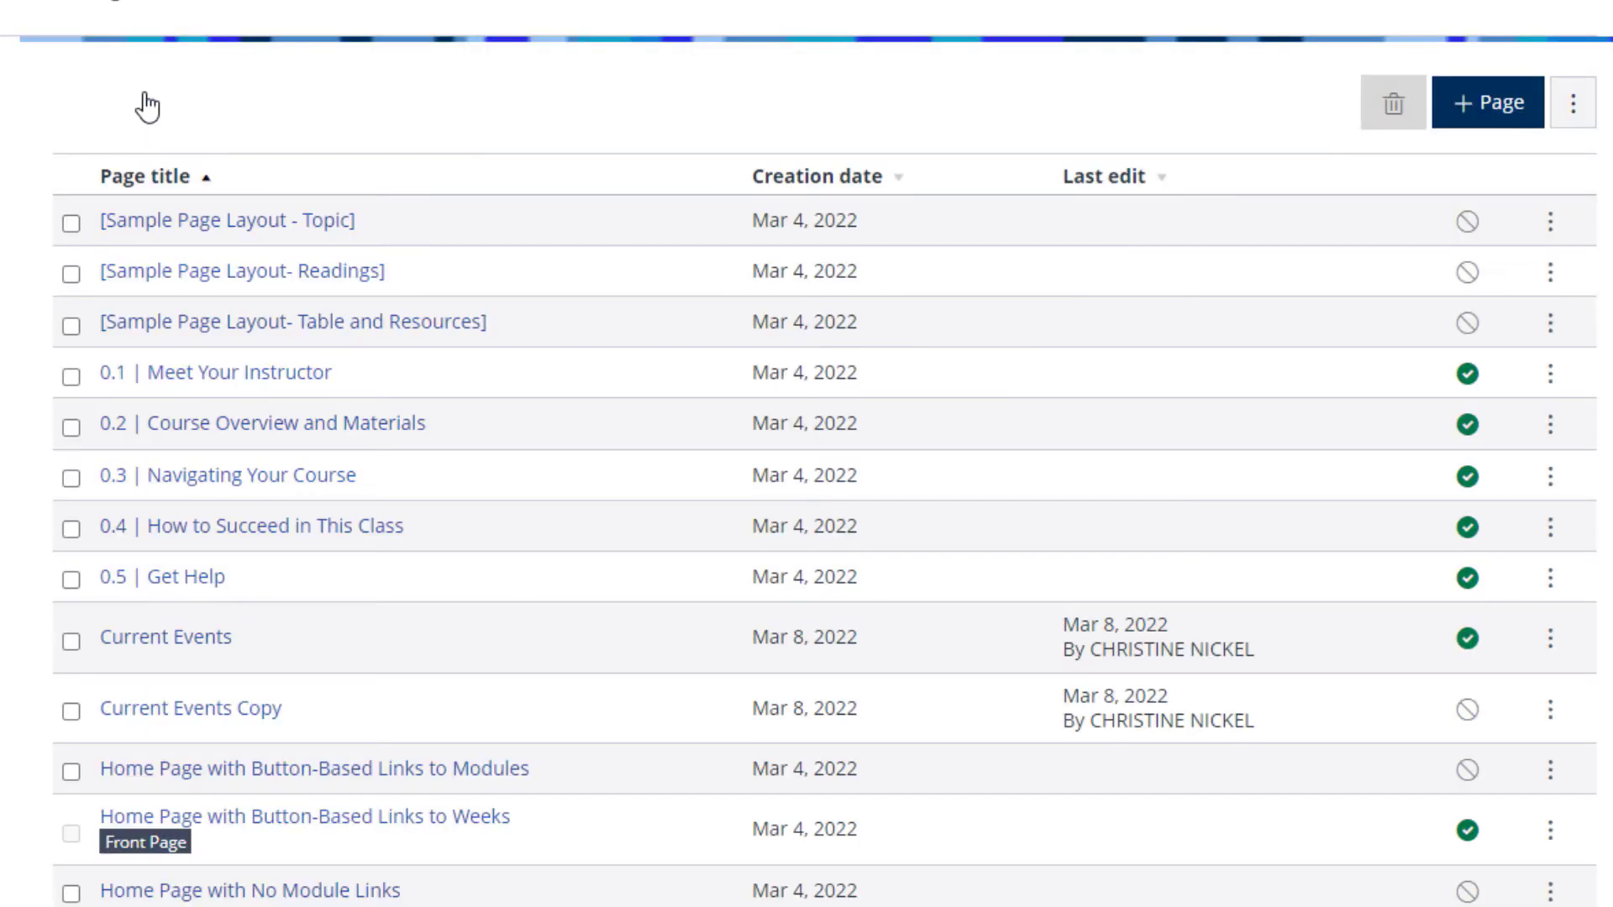
- Publish "Home Page with Button-Based Links to Modules" and make it the course front page
scroll(143, 101, down, 4)
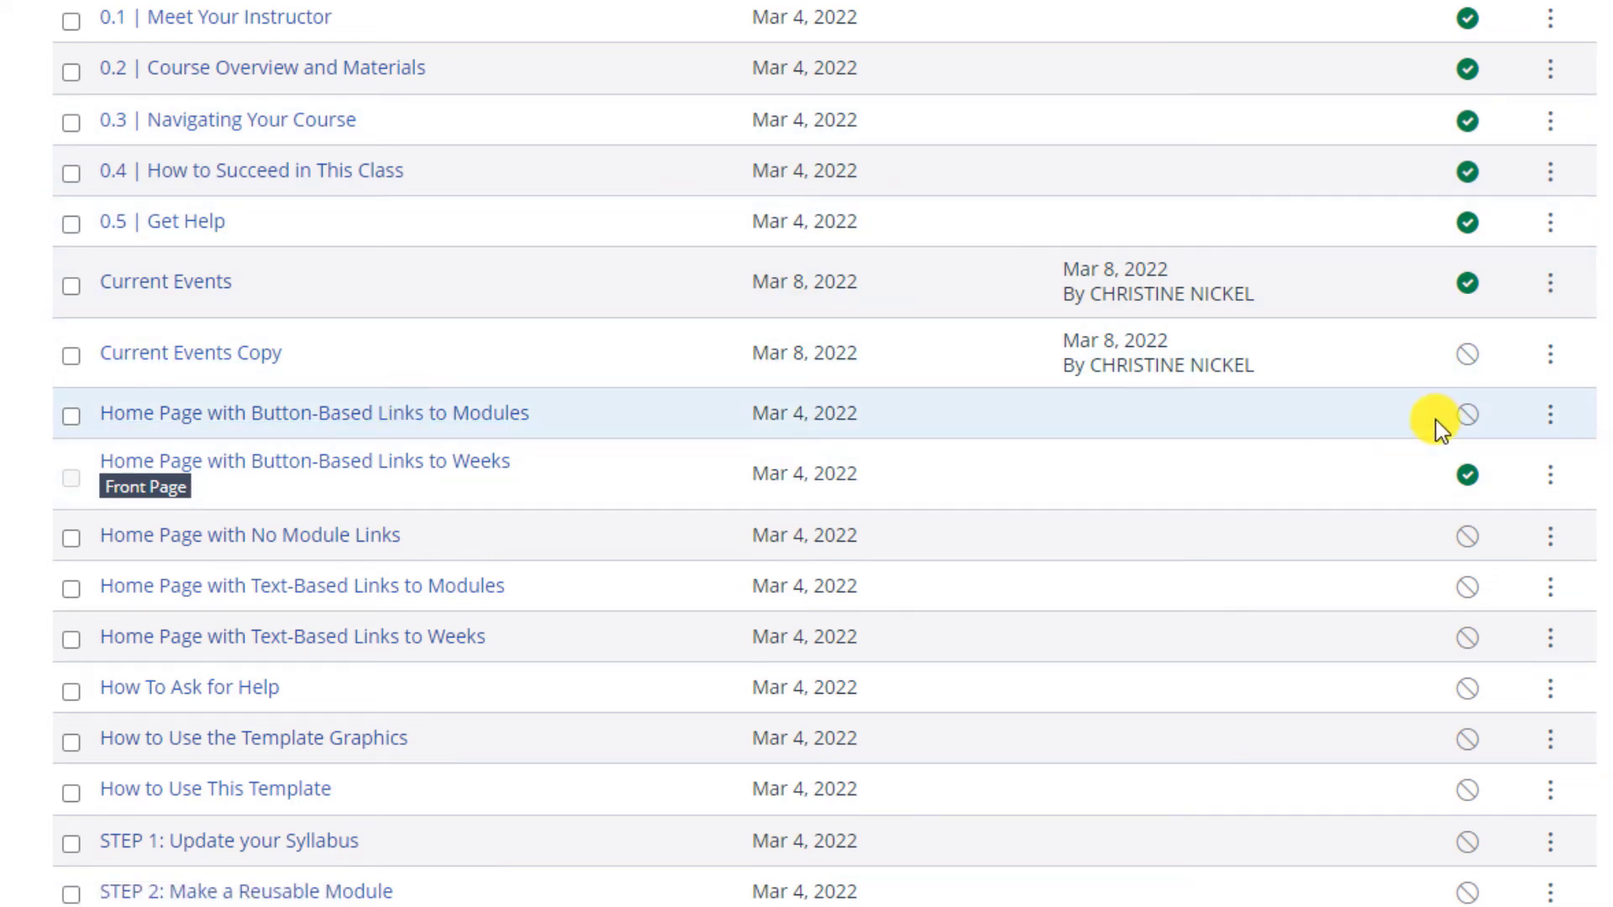
click(1467, 418)
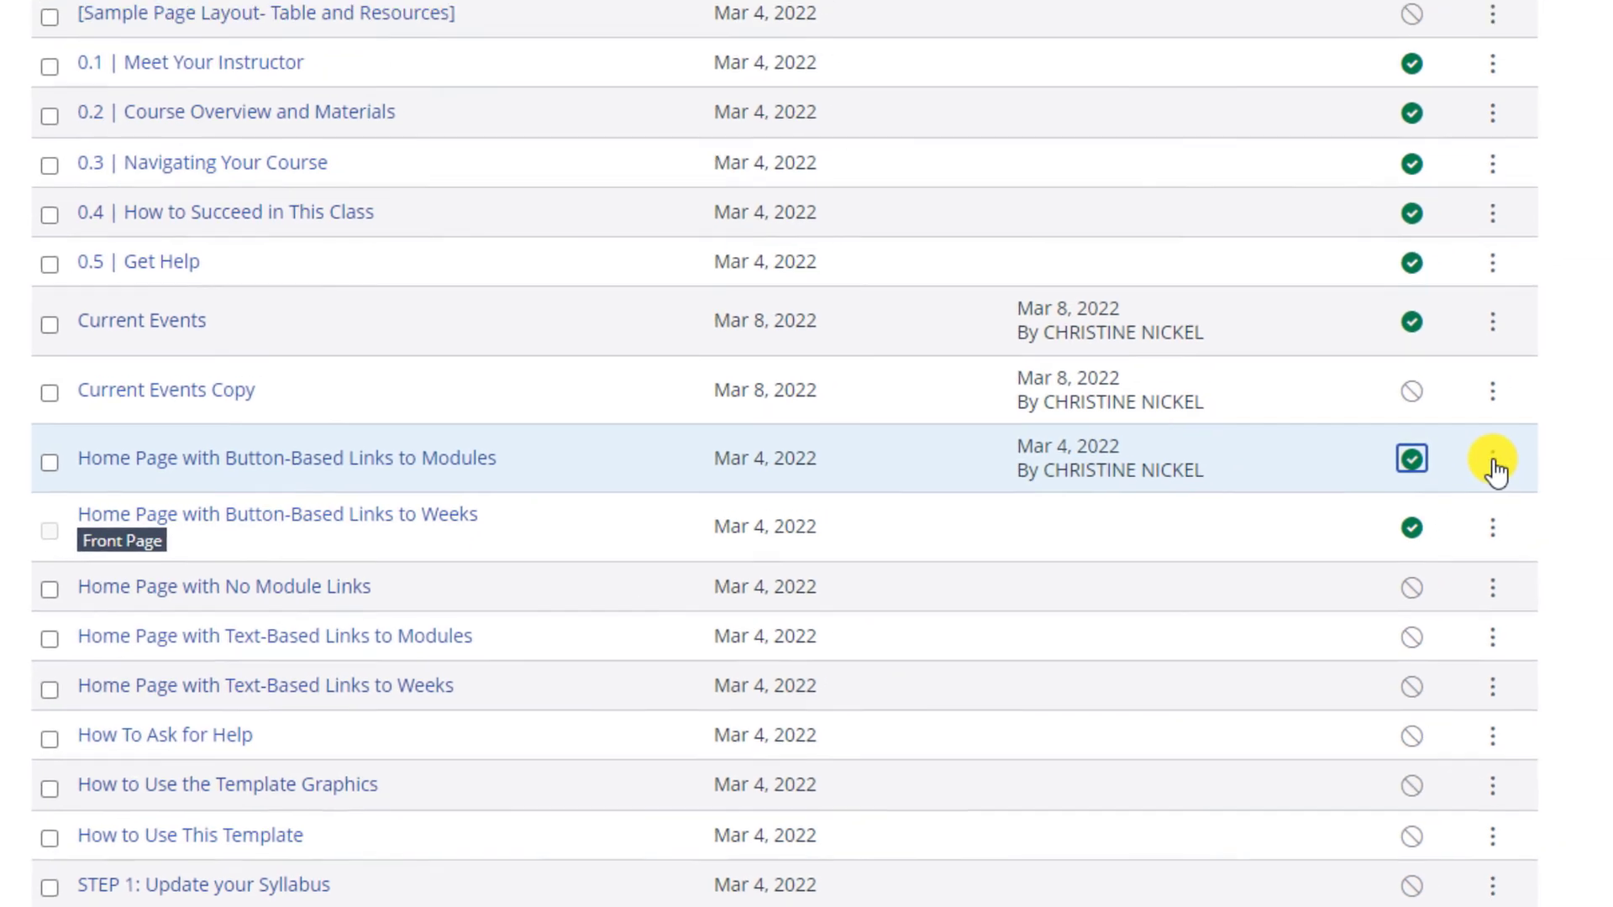
click(1551, 427)
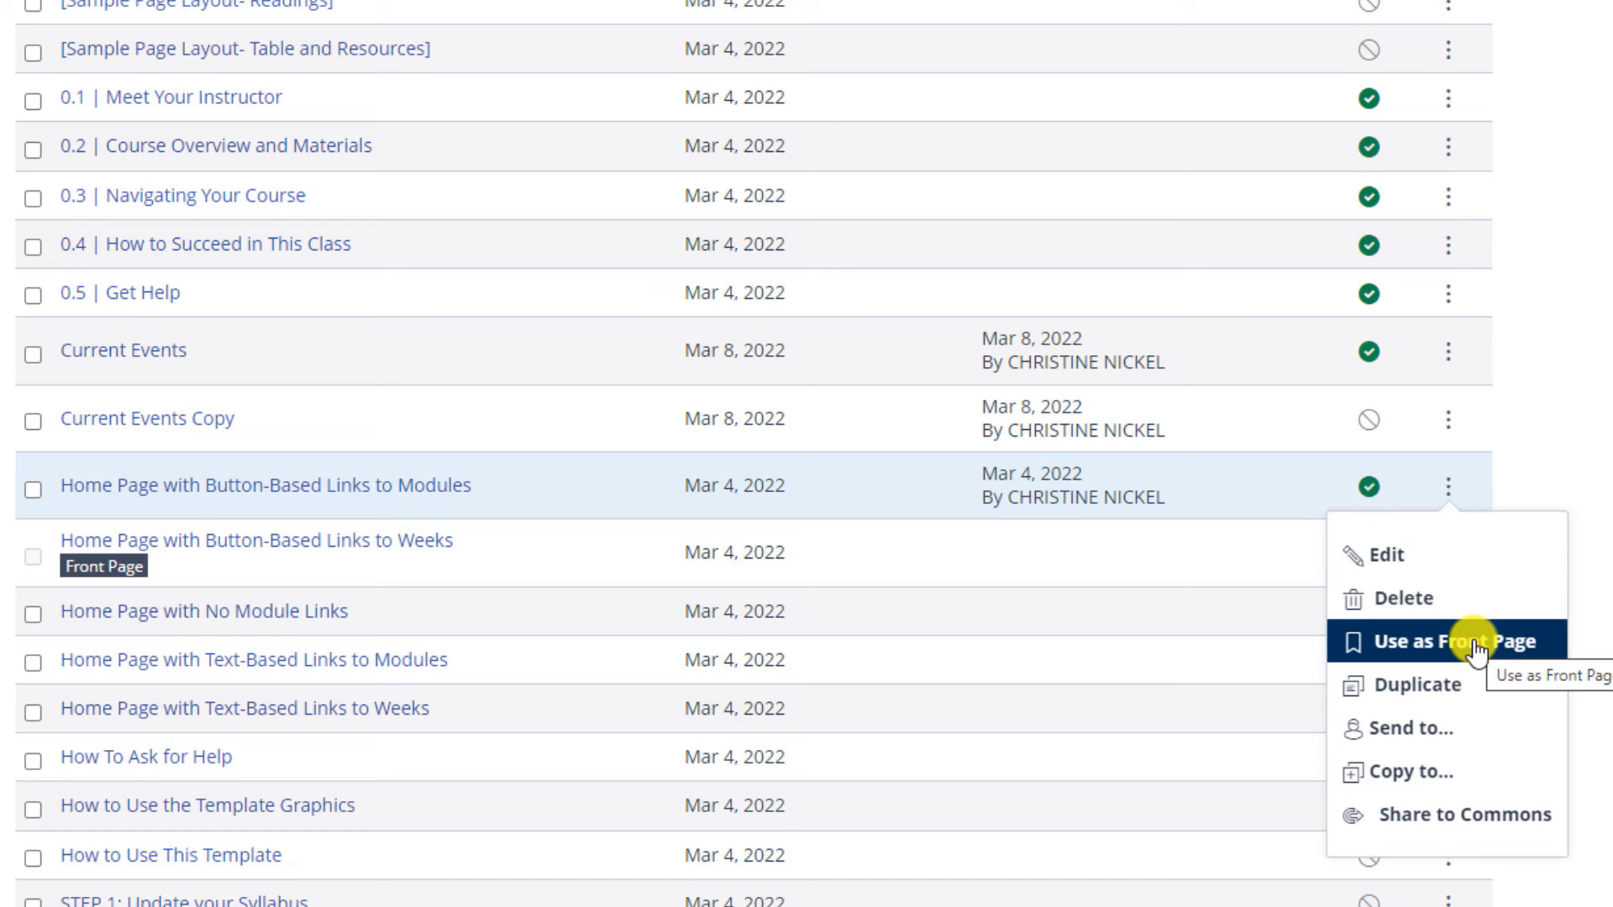
click(1476, 651)
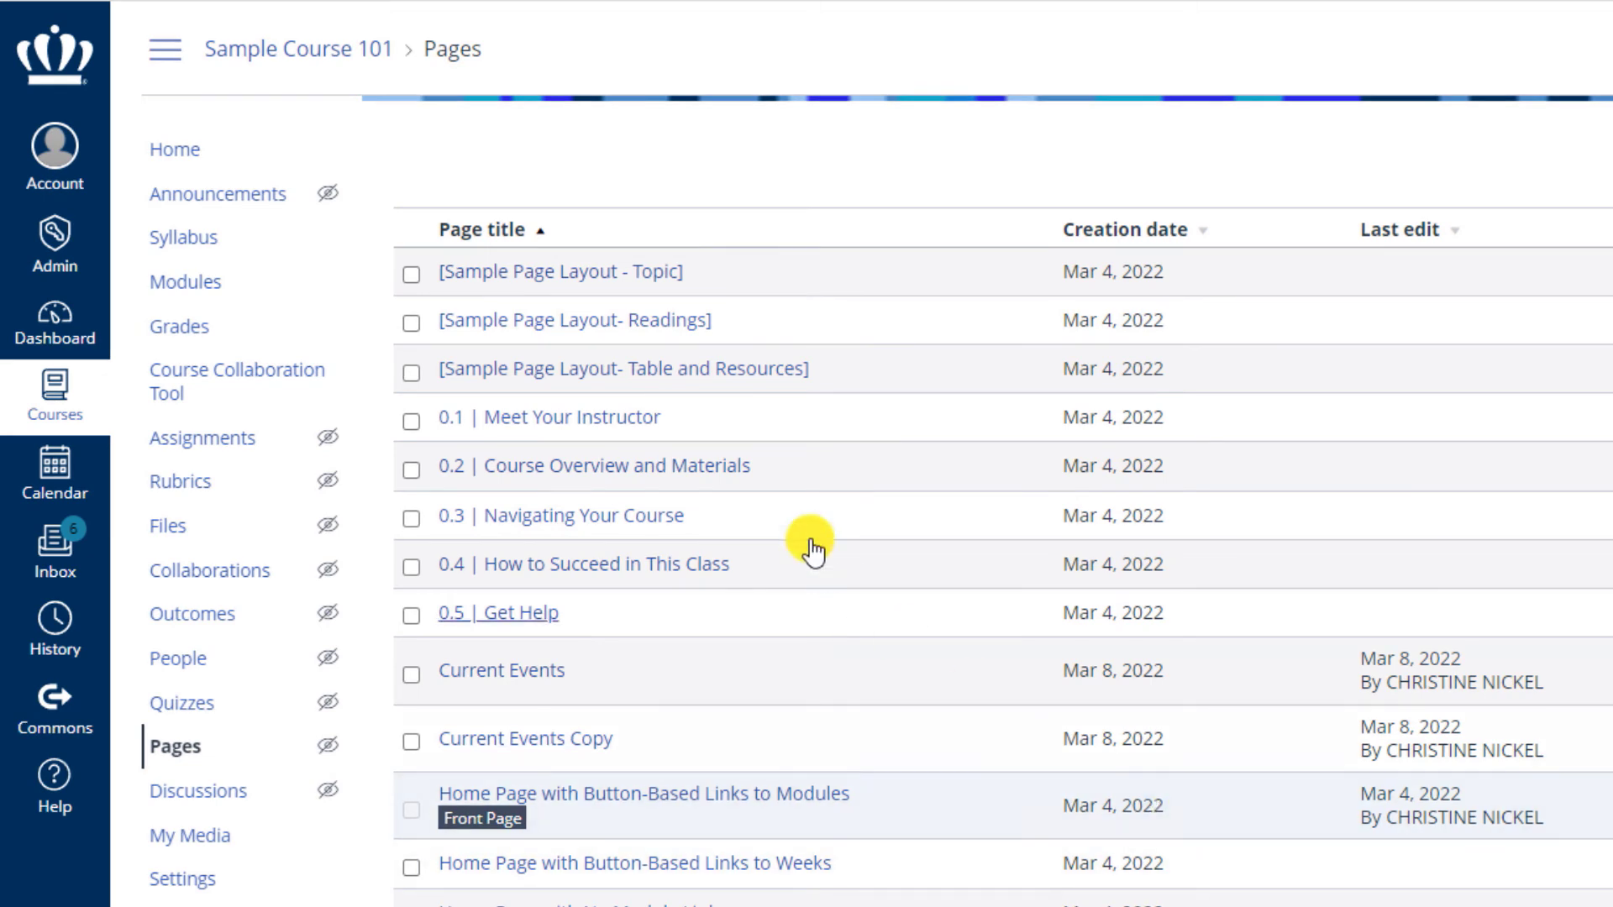
- Edit the course home page and replace the course title placeholder with "Sample Course 101"
click(173, 156)
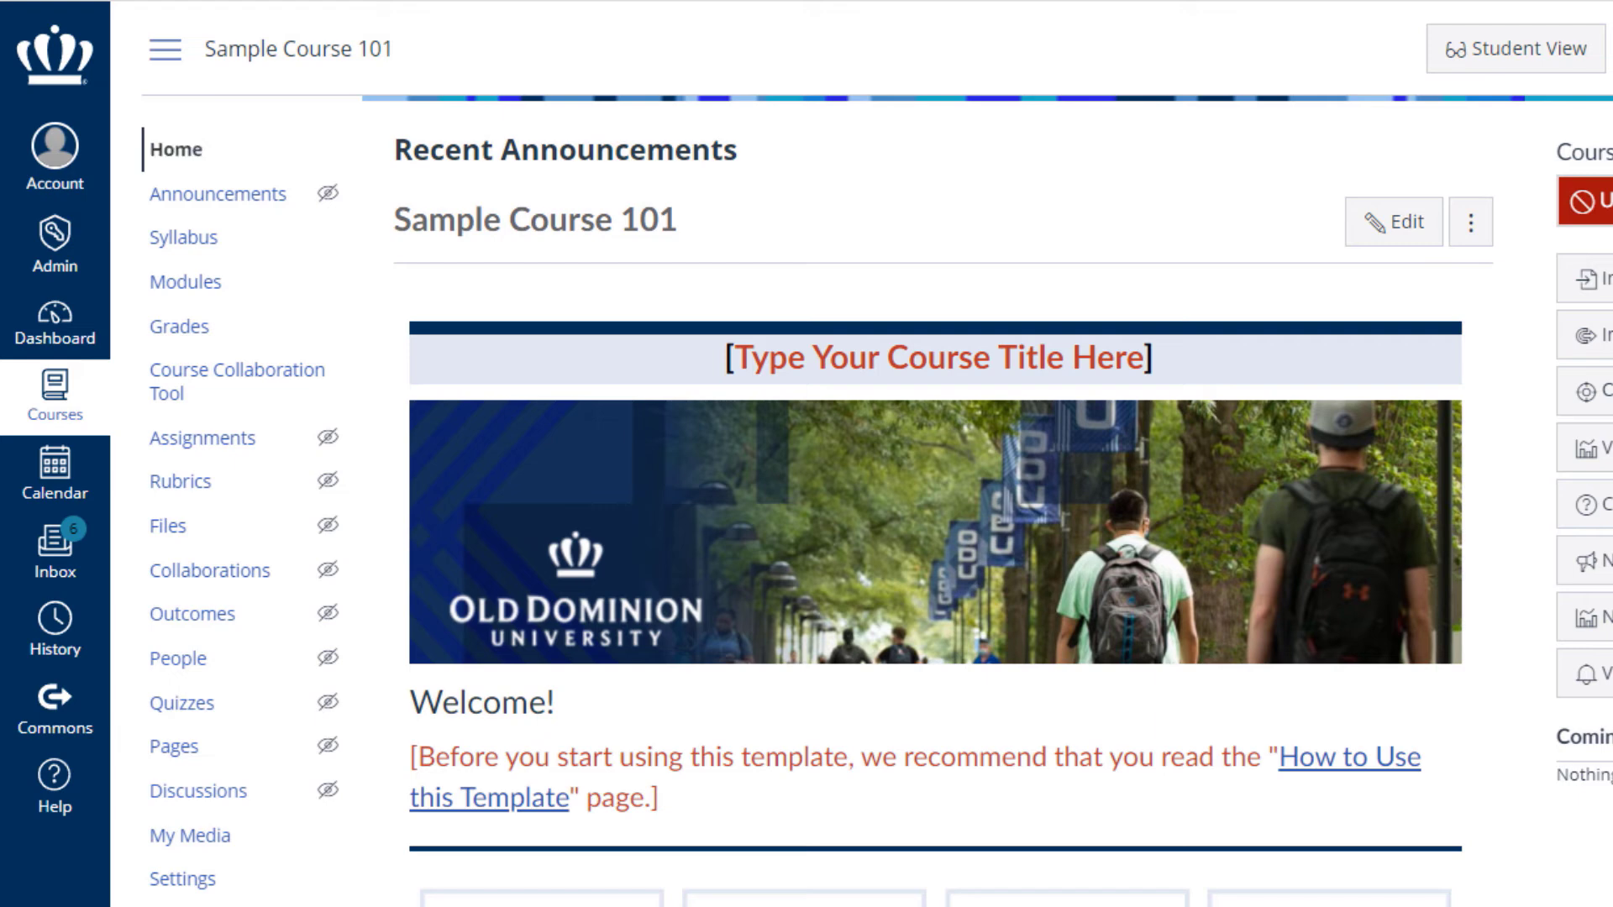
click(1408, 221)
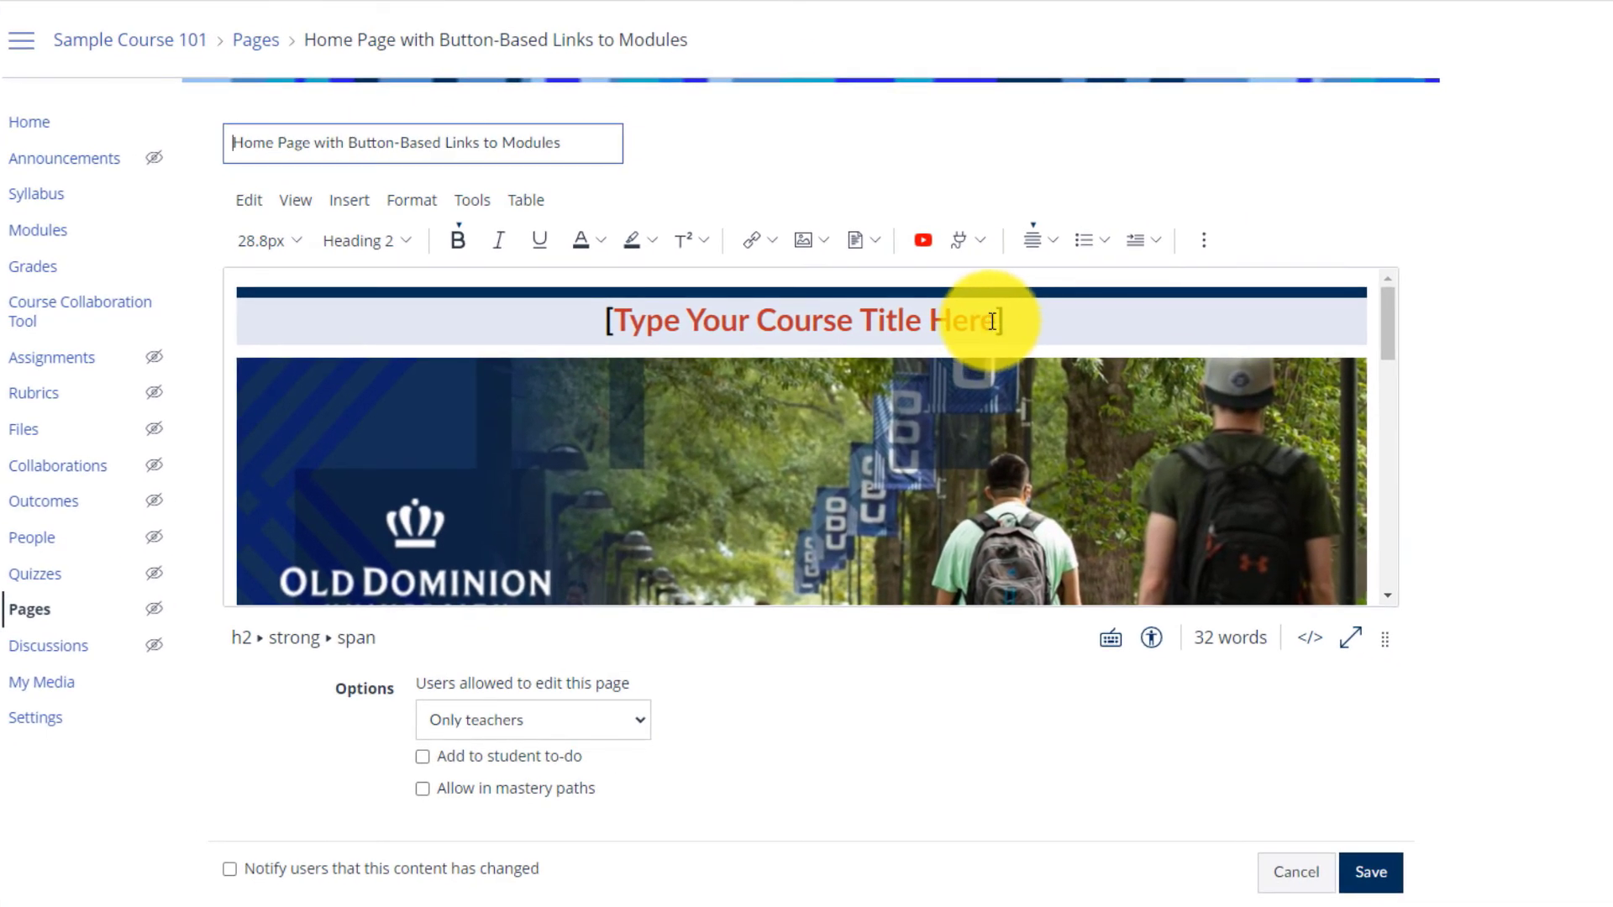
drag(1025, 319, 607, 321)
text(Sample Course 101)
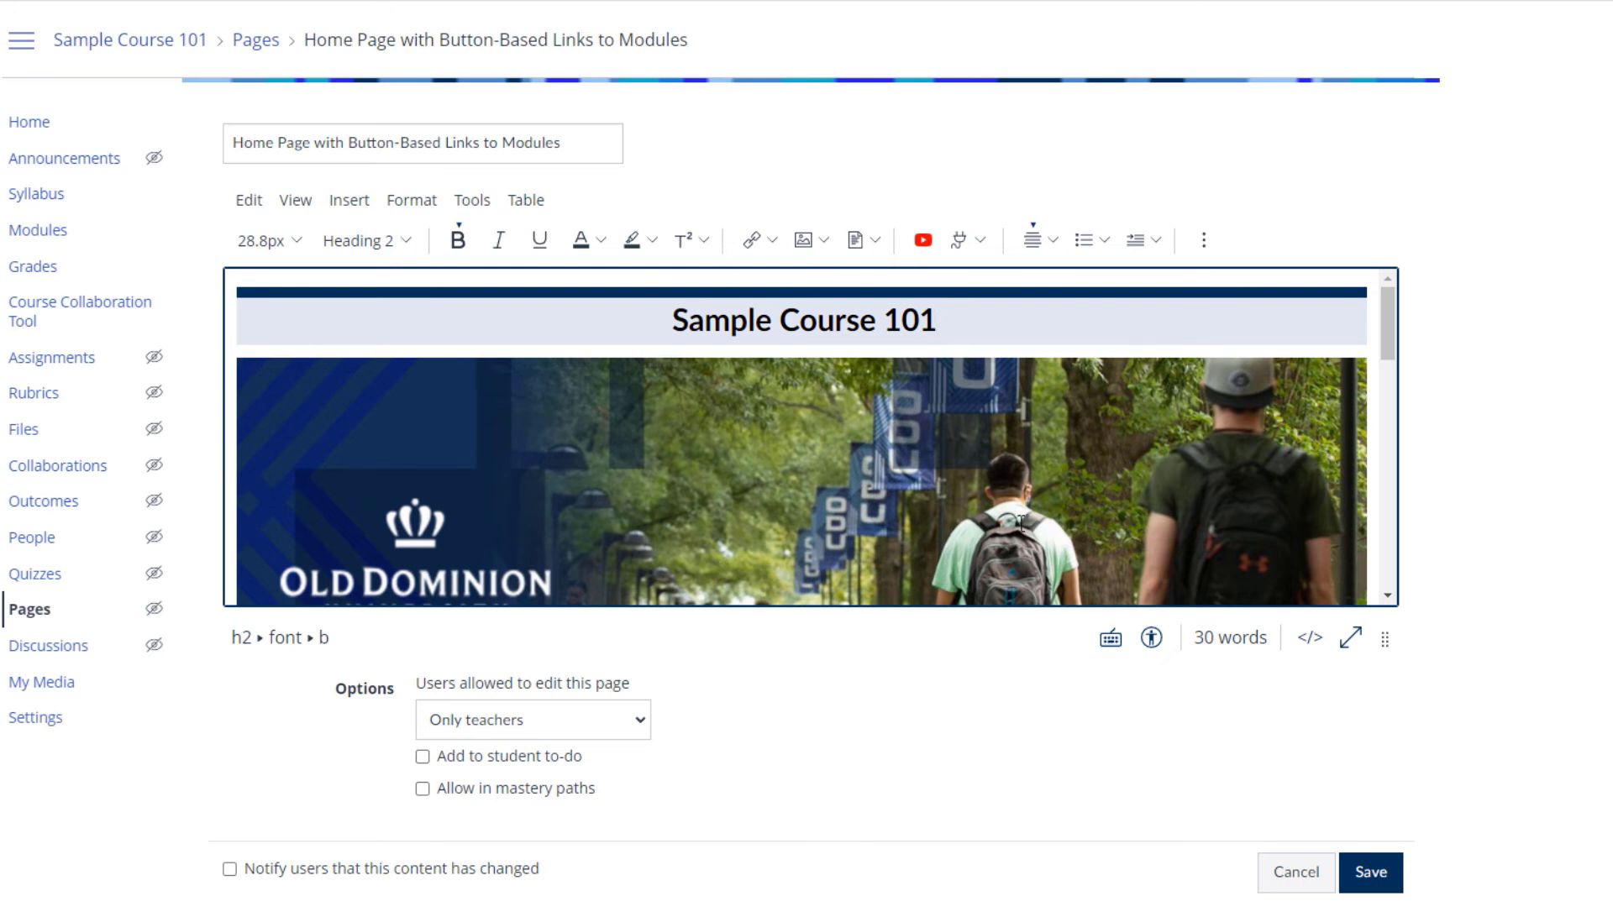
- Replace the bracketed text under Welcome! with "Hello, students and welcome to the semester. I look forward to working with you."
drag(1381, 336, 1381, 389)
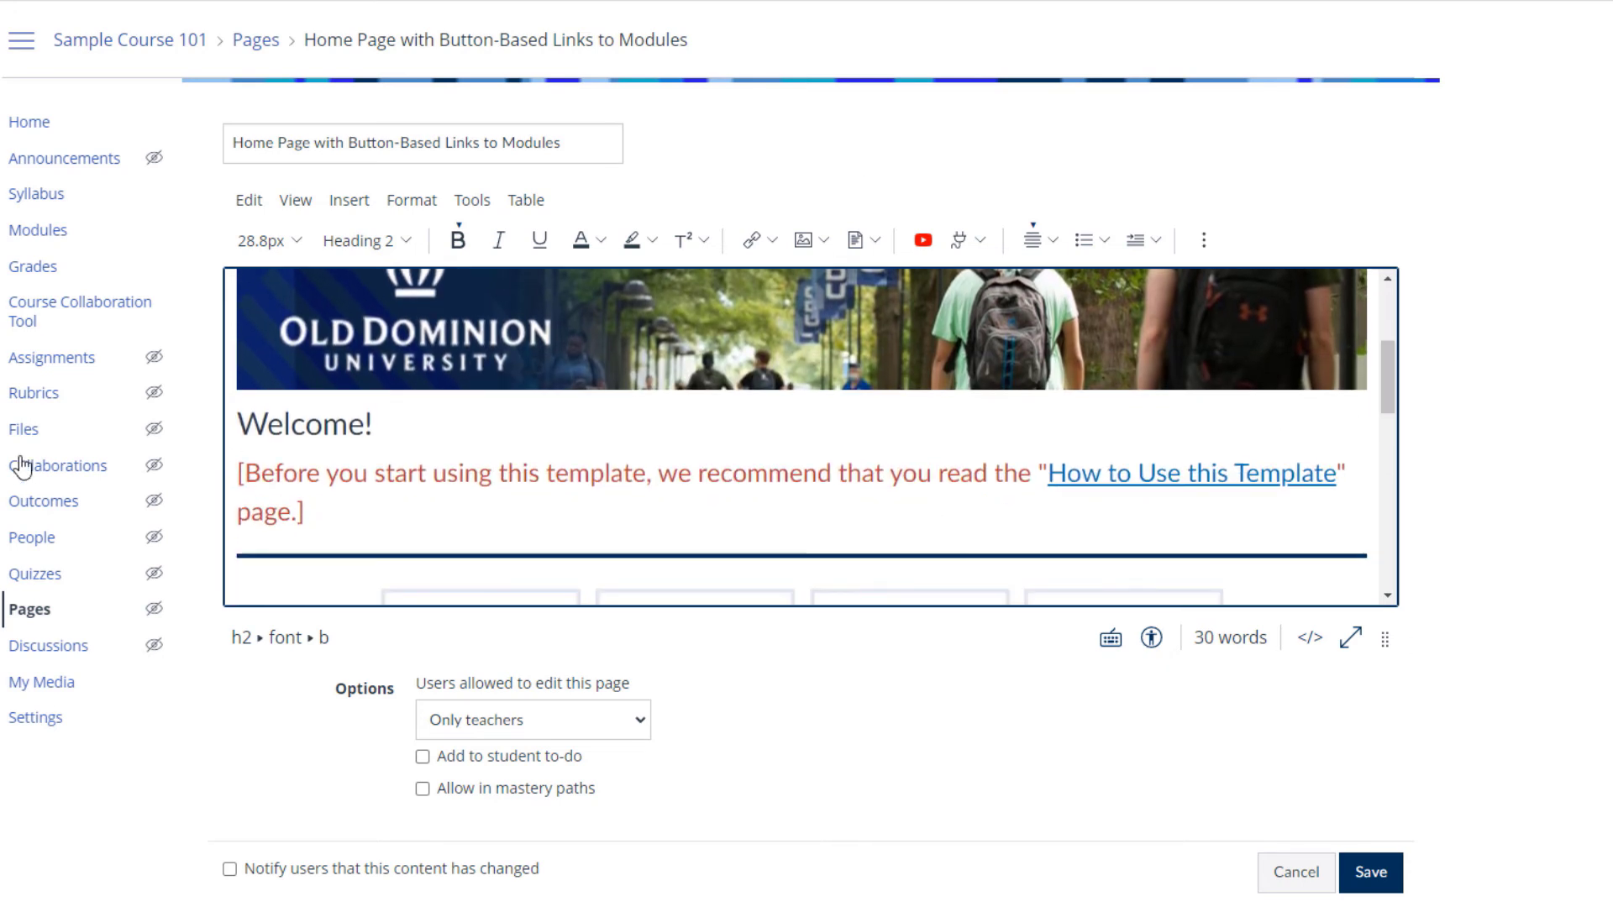
drag(307, 511, 246, 481)
text(Hello, students and welcome to the semester. I look forward to working with you.)
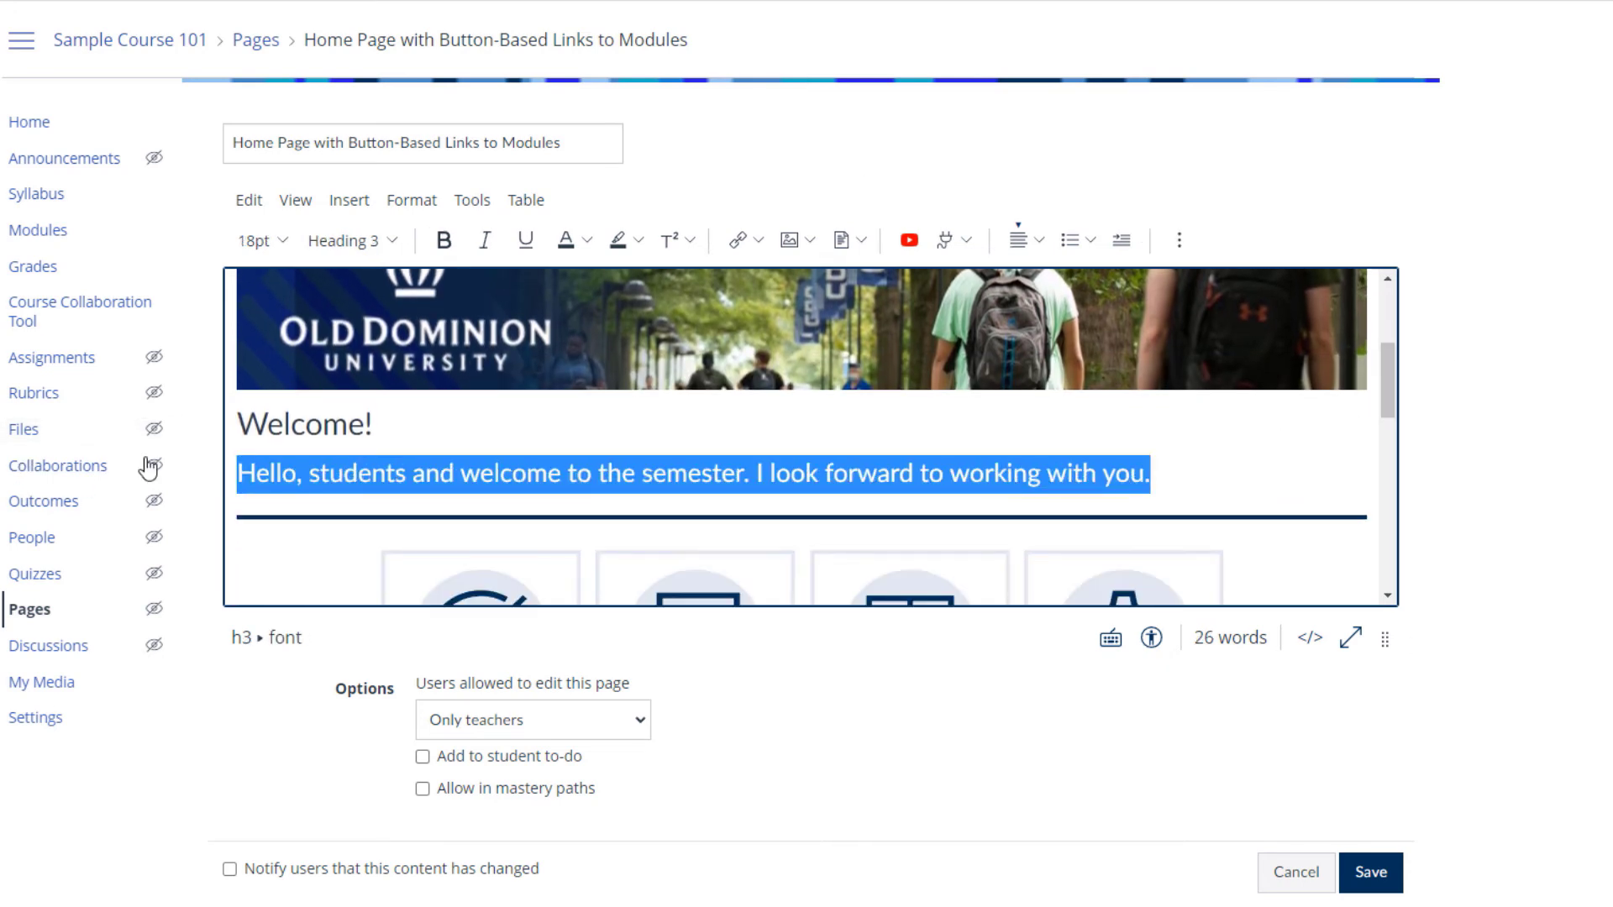
click(621, 239)
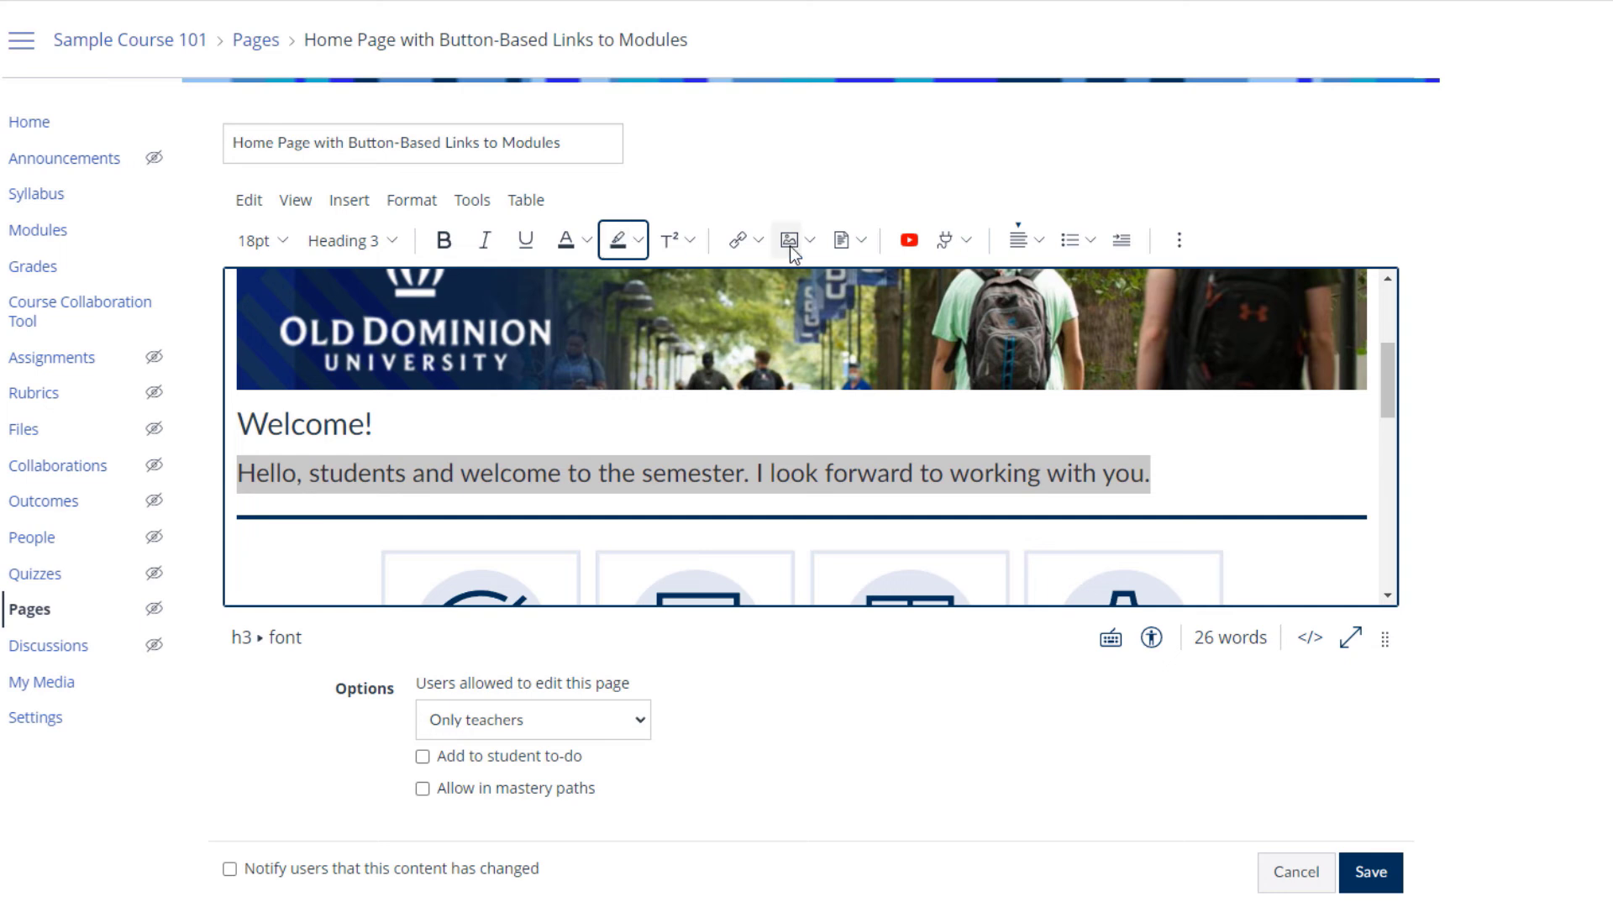
scroll(1213, 450, down, 5)
scroll(1213, 451, down, 3)
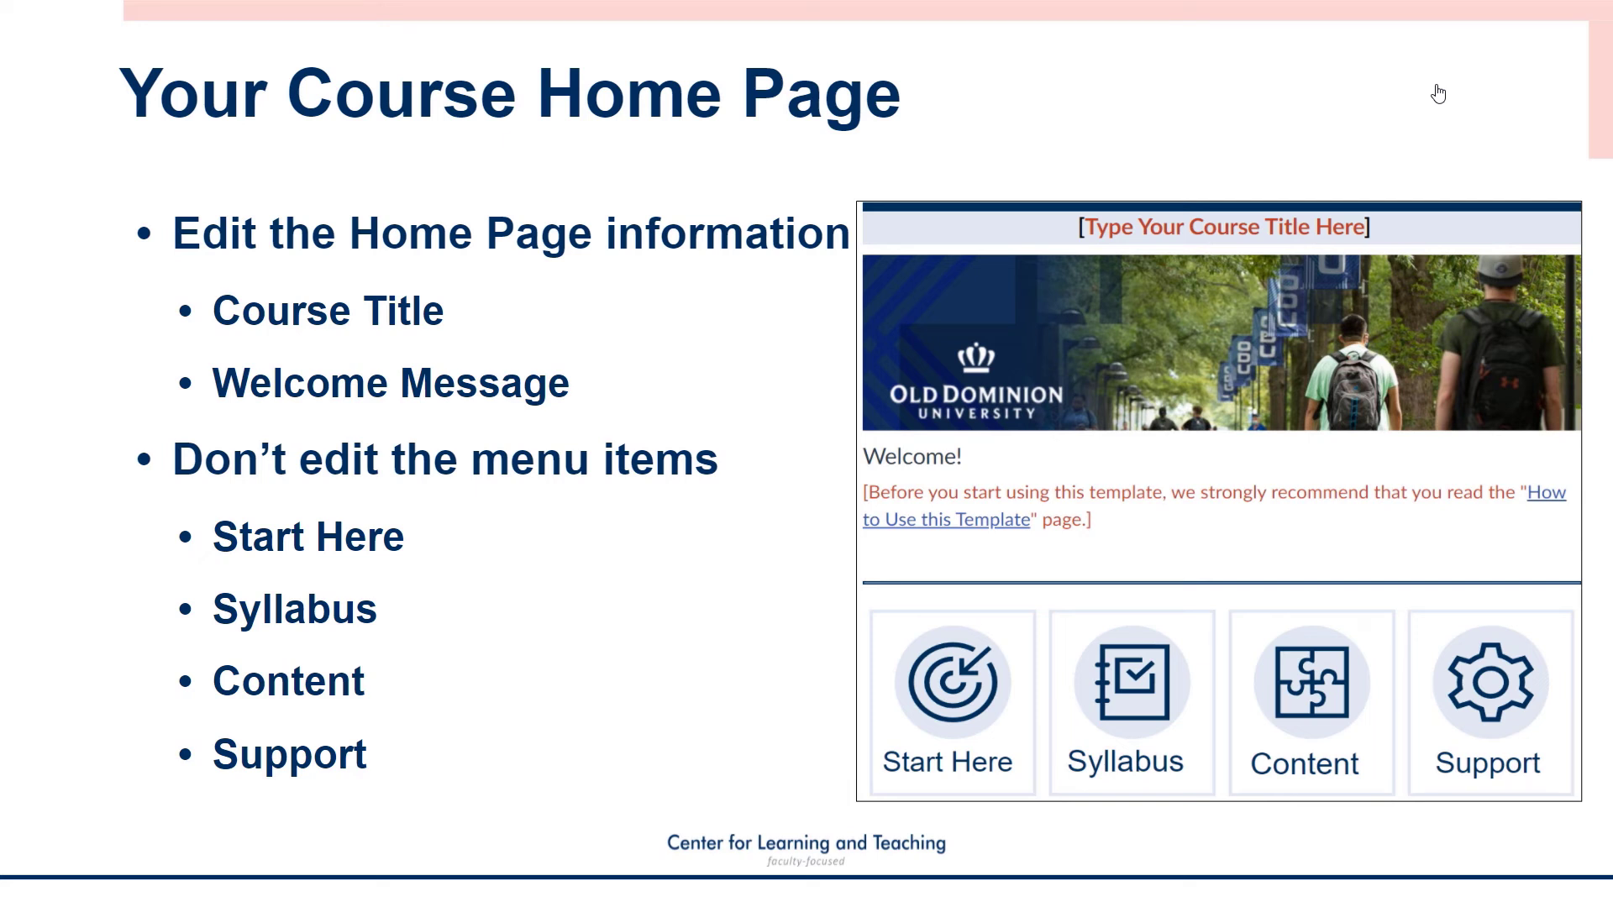
key(Right)
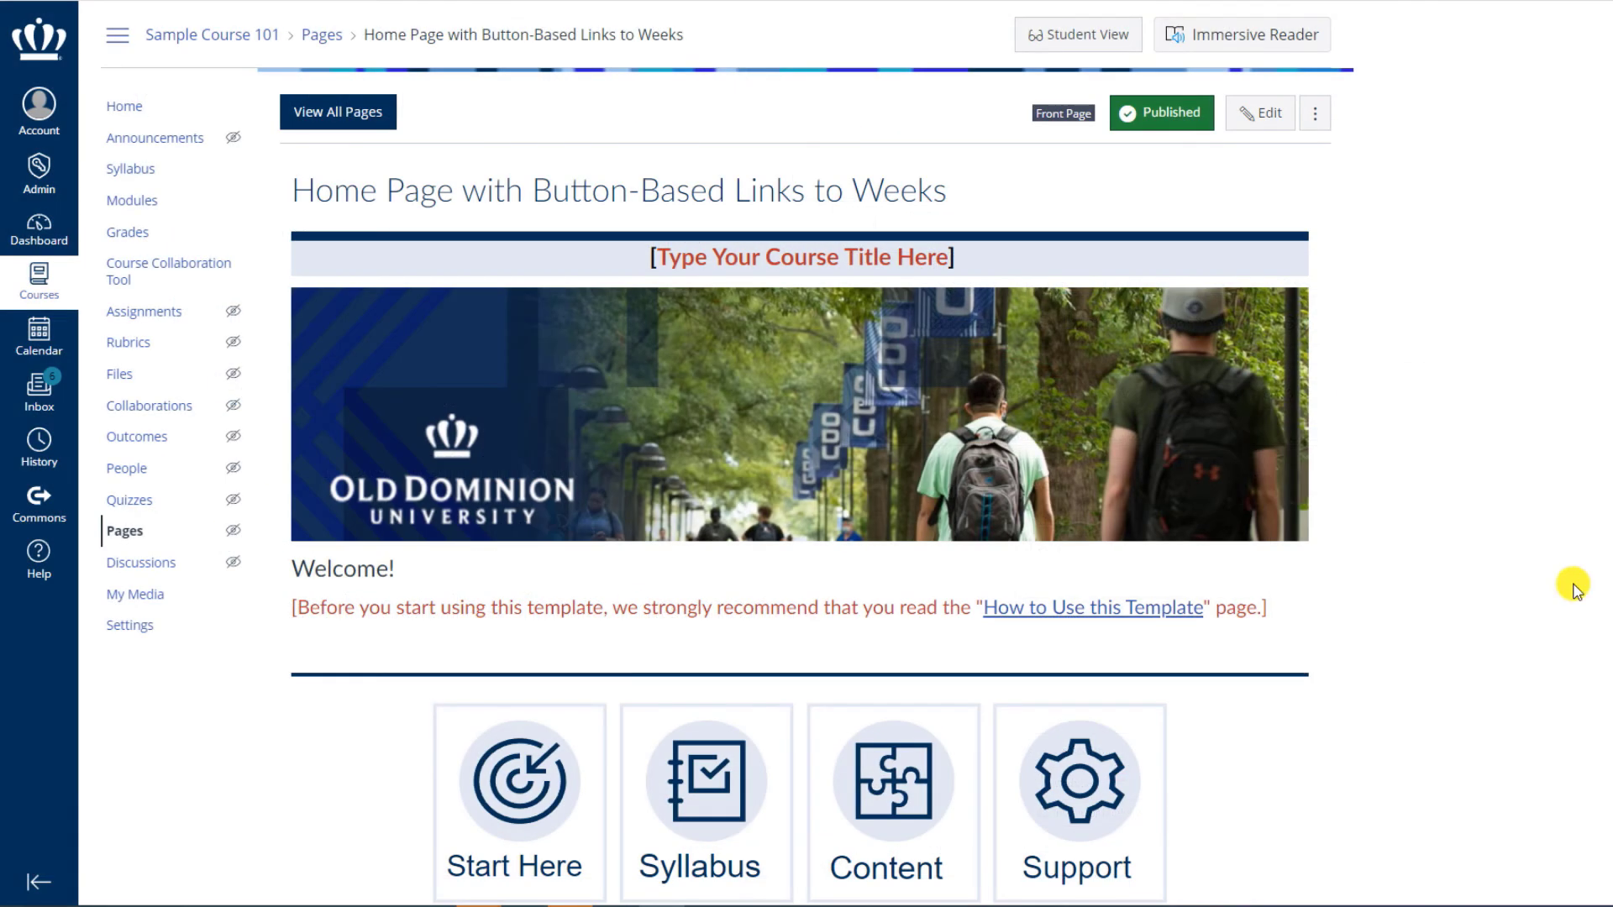
- Link the Week 1 button on "Home Page with Button-Based Links to Weeks" to the "Week 1 | Add Topic Here | Dates" module and save
click(1255, 122)
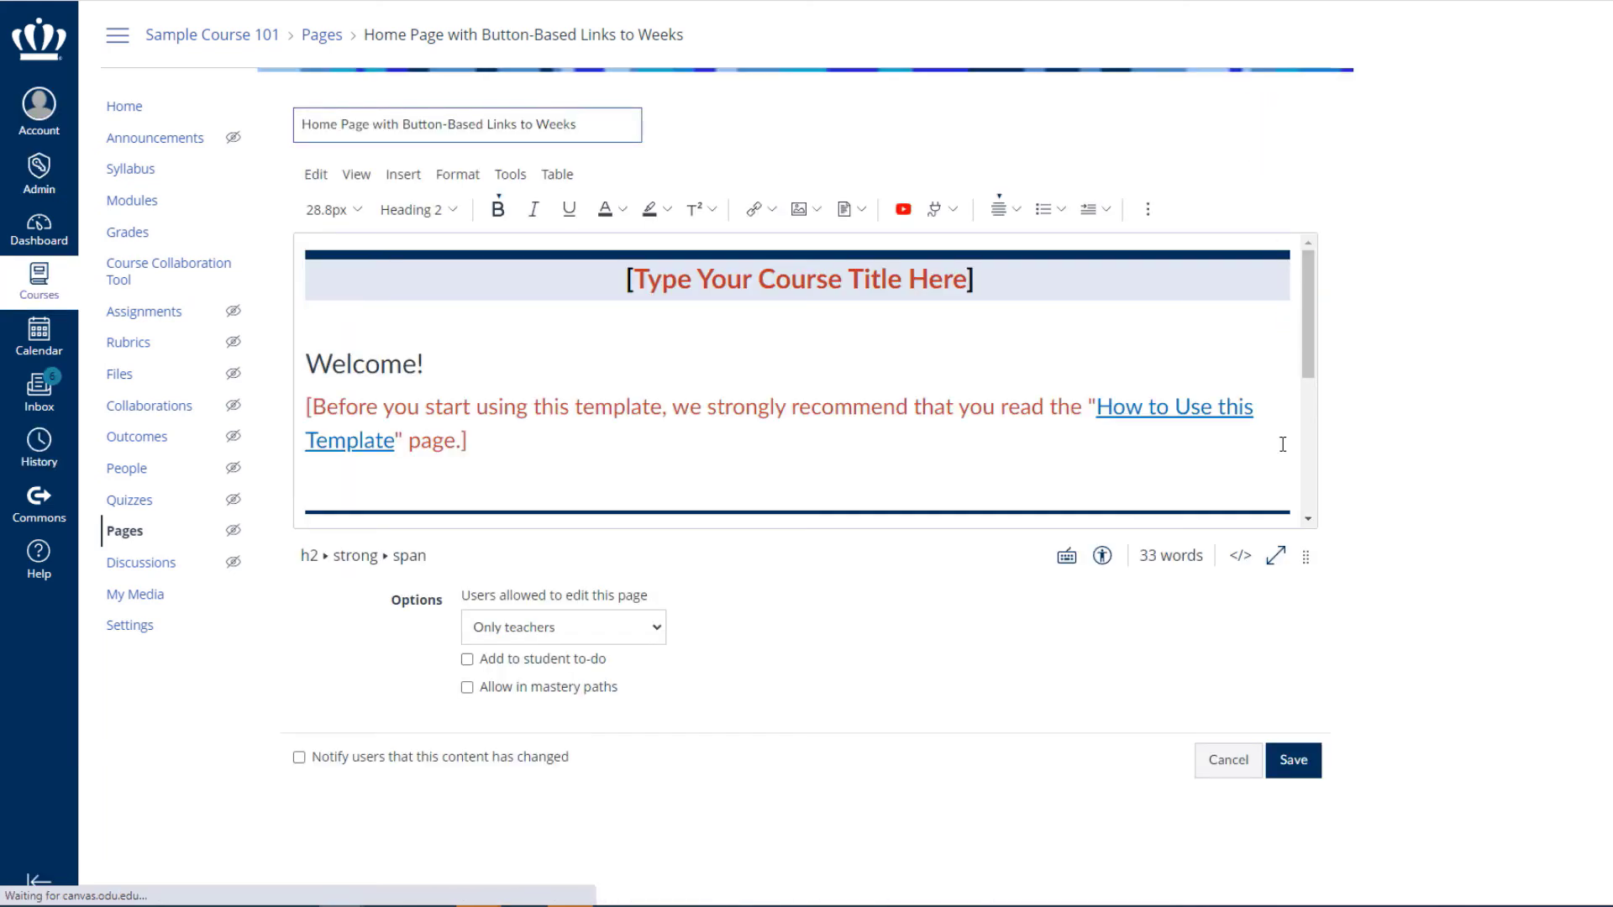
scroll(1289, 540, down, 10)
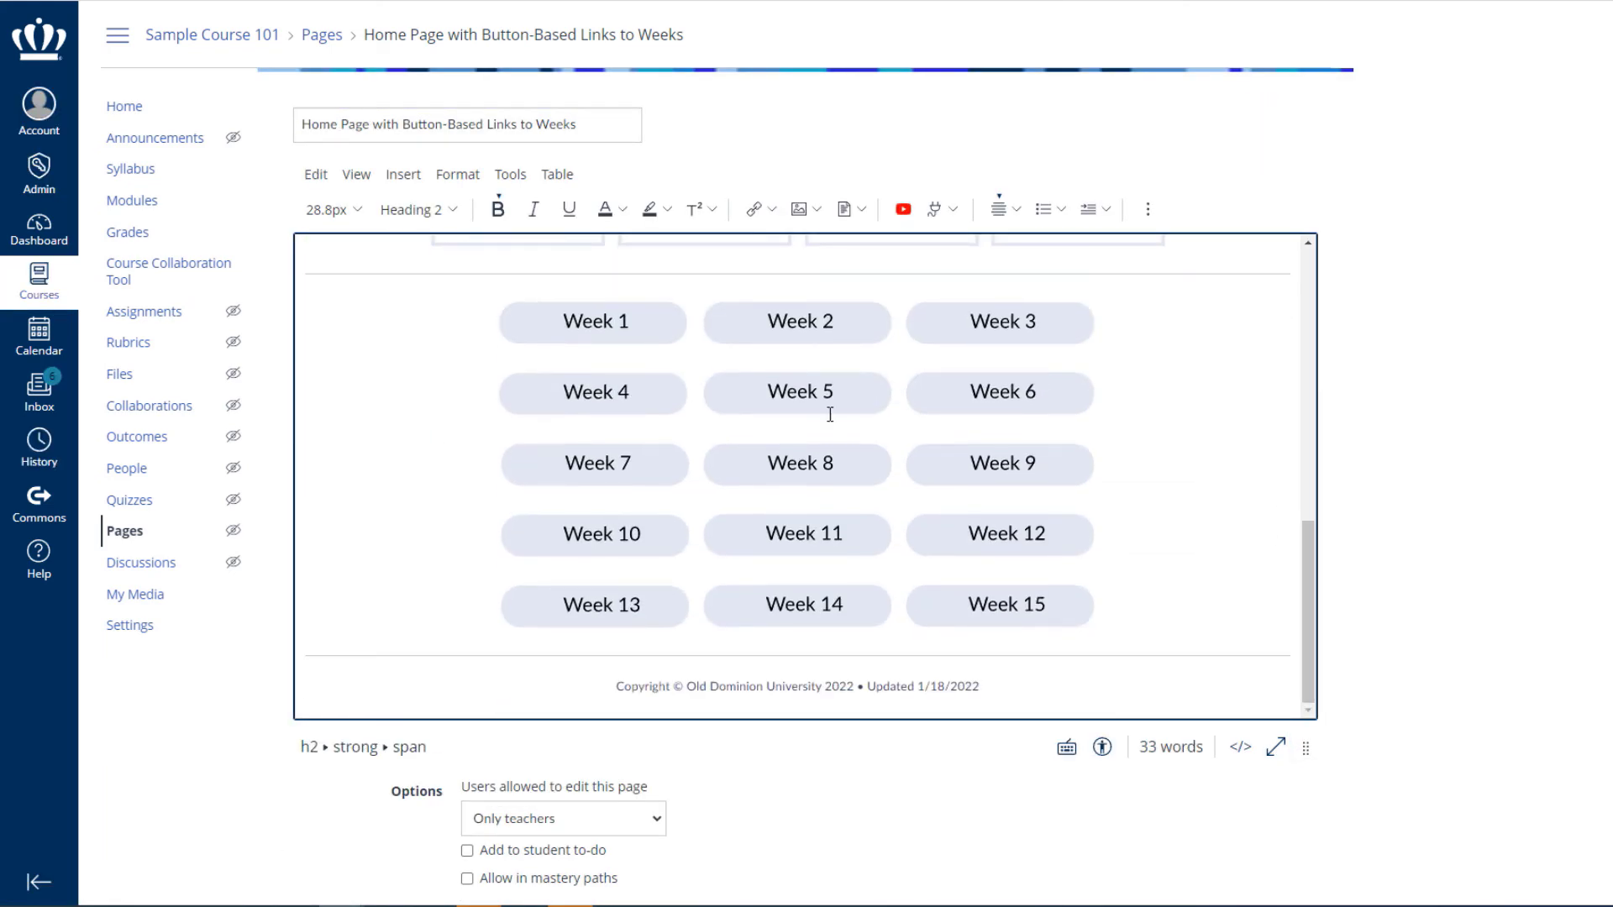
click(622, 317)
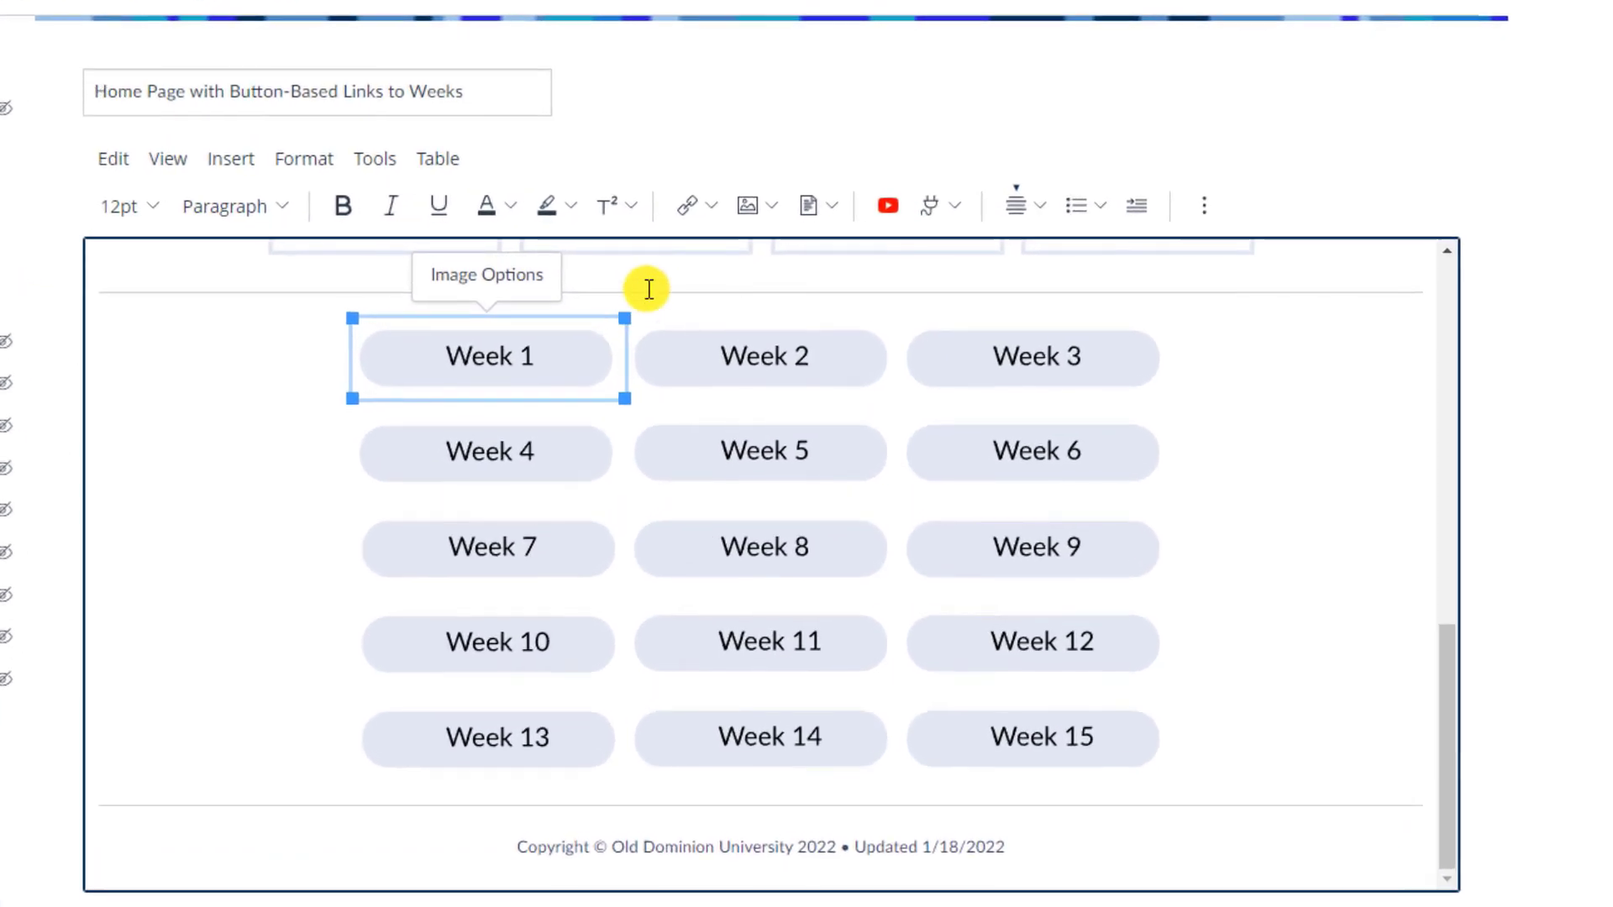
click(710, 207)
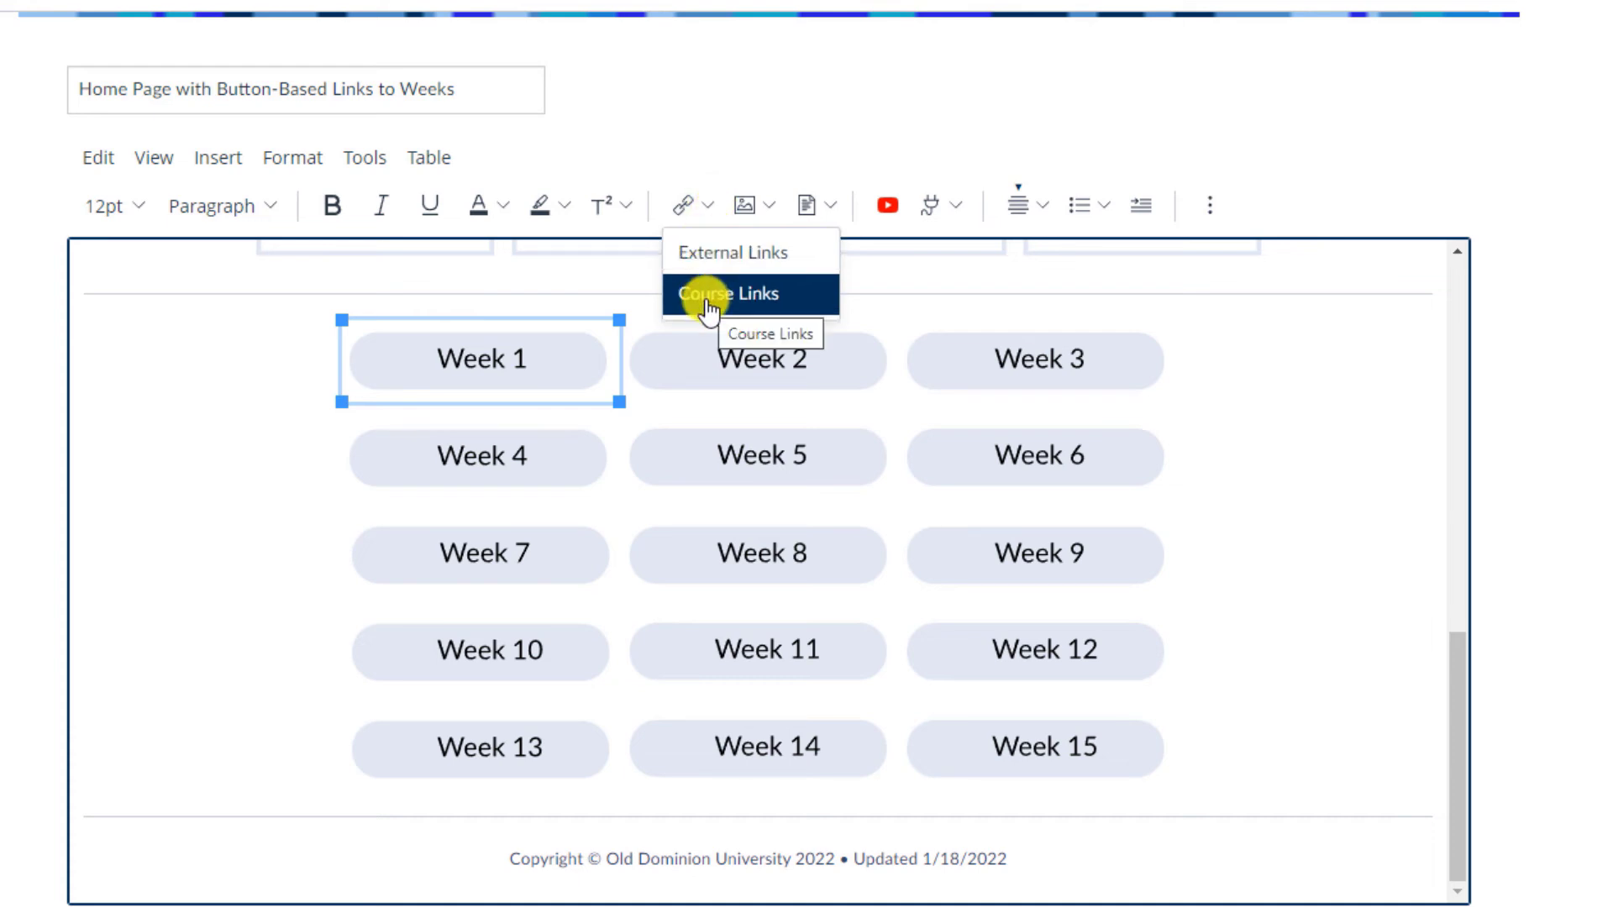
click(708, 298)
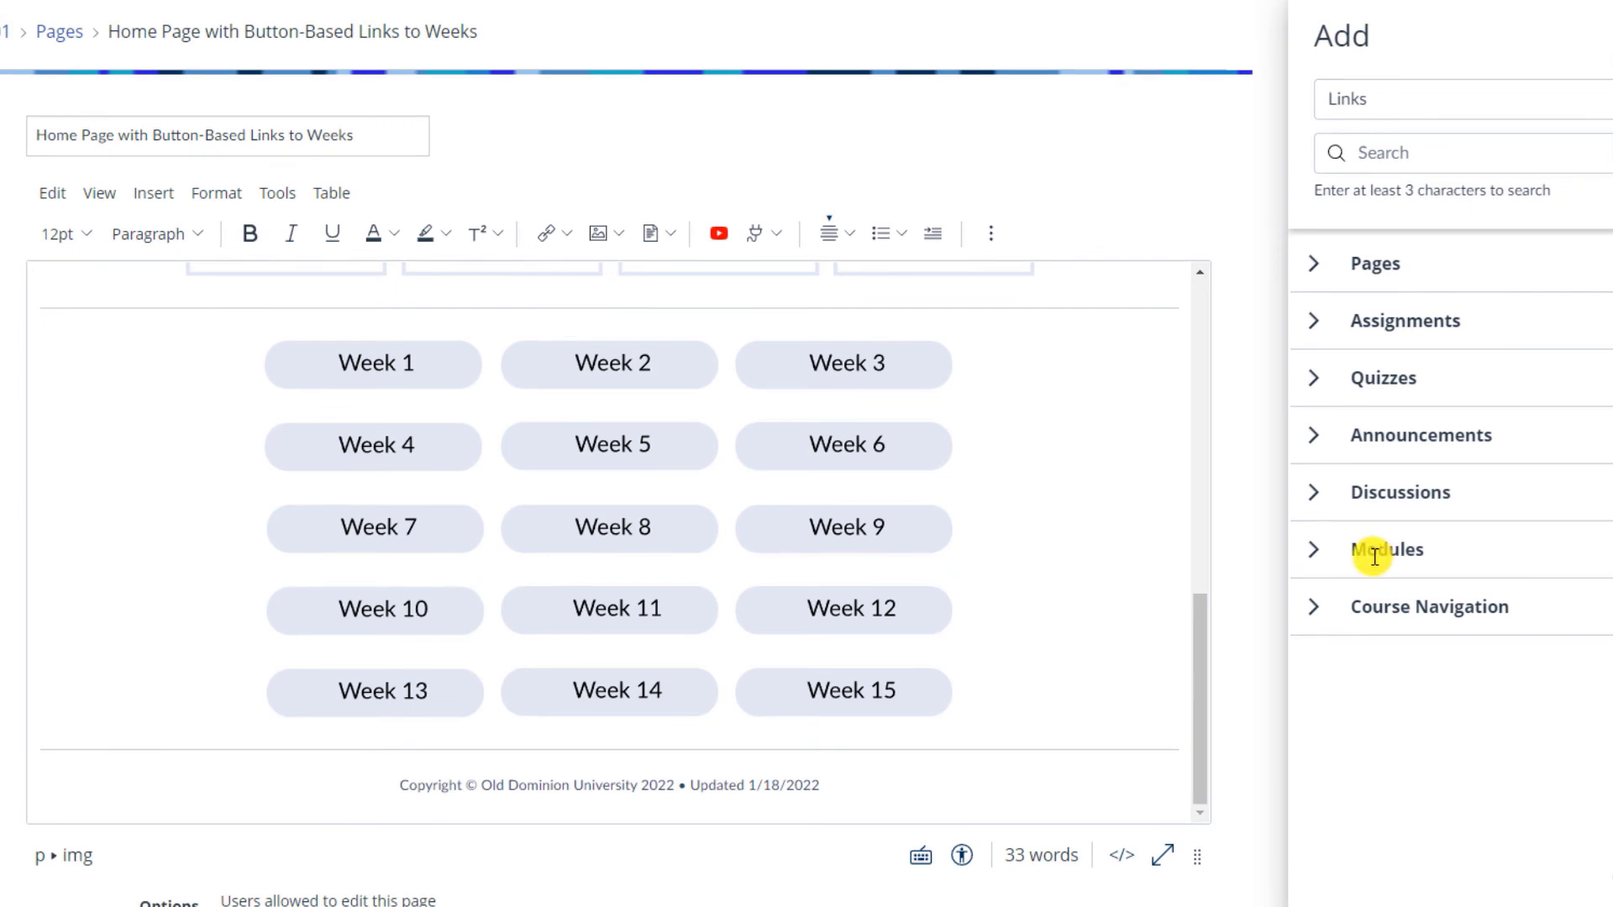
click(1312, 551)
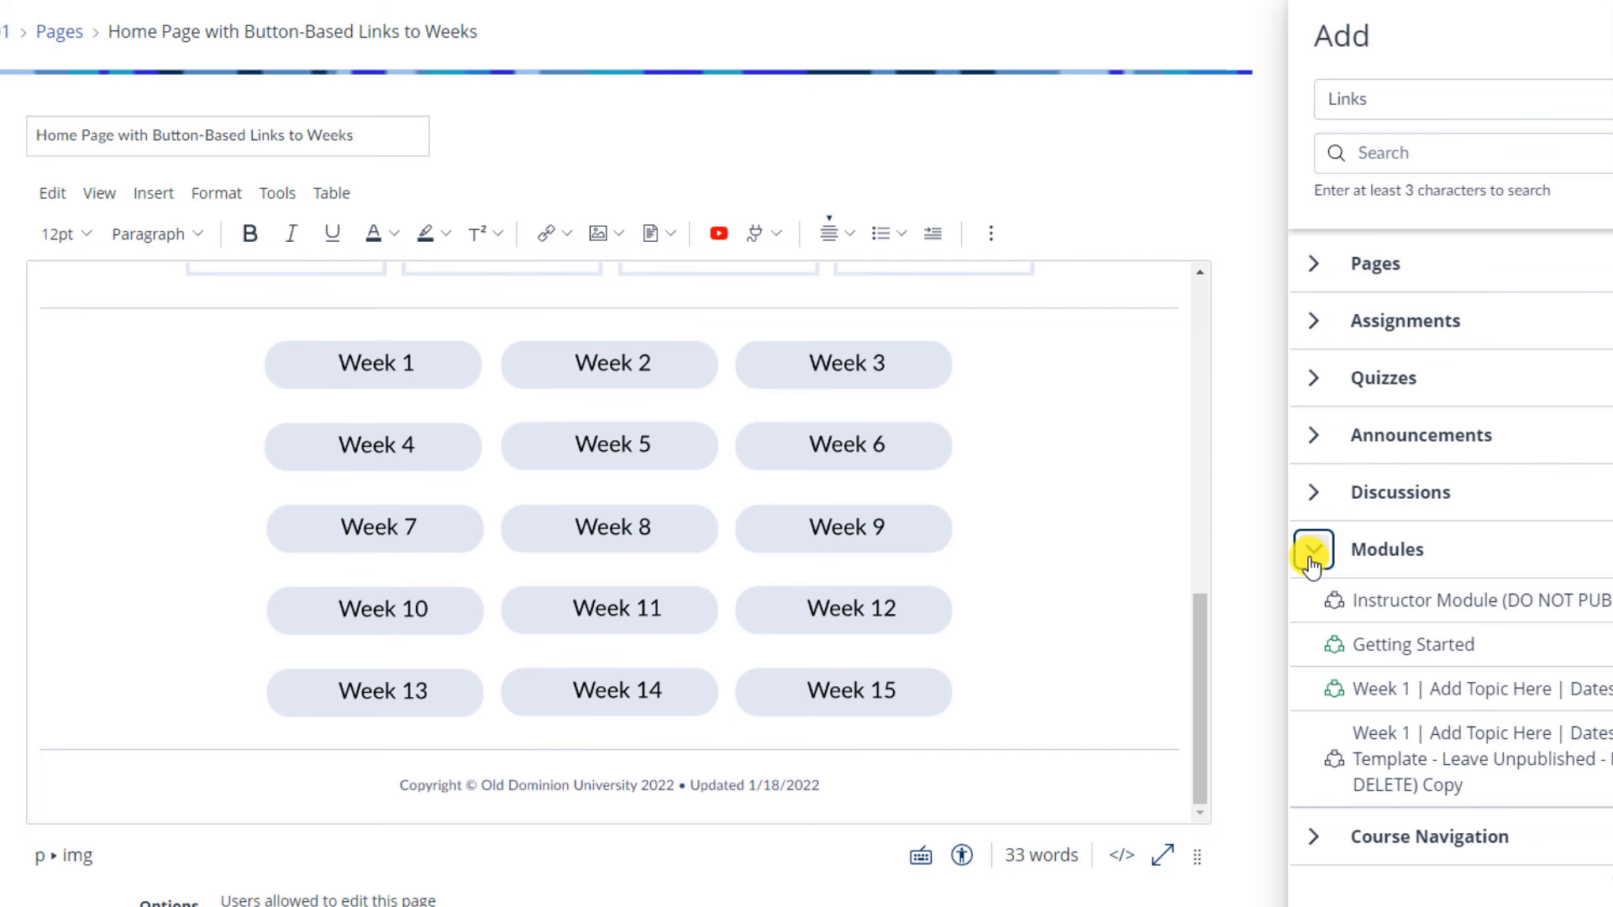
click(1366, 693)
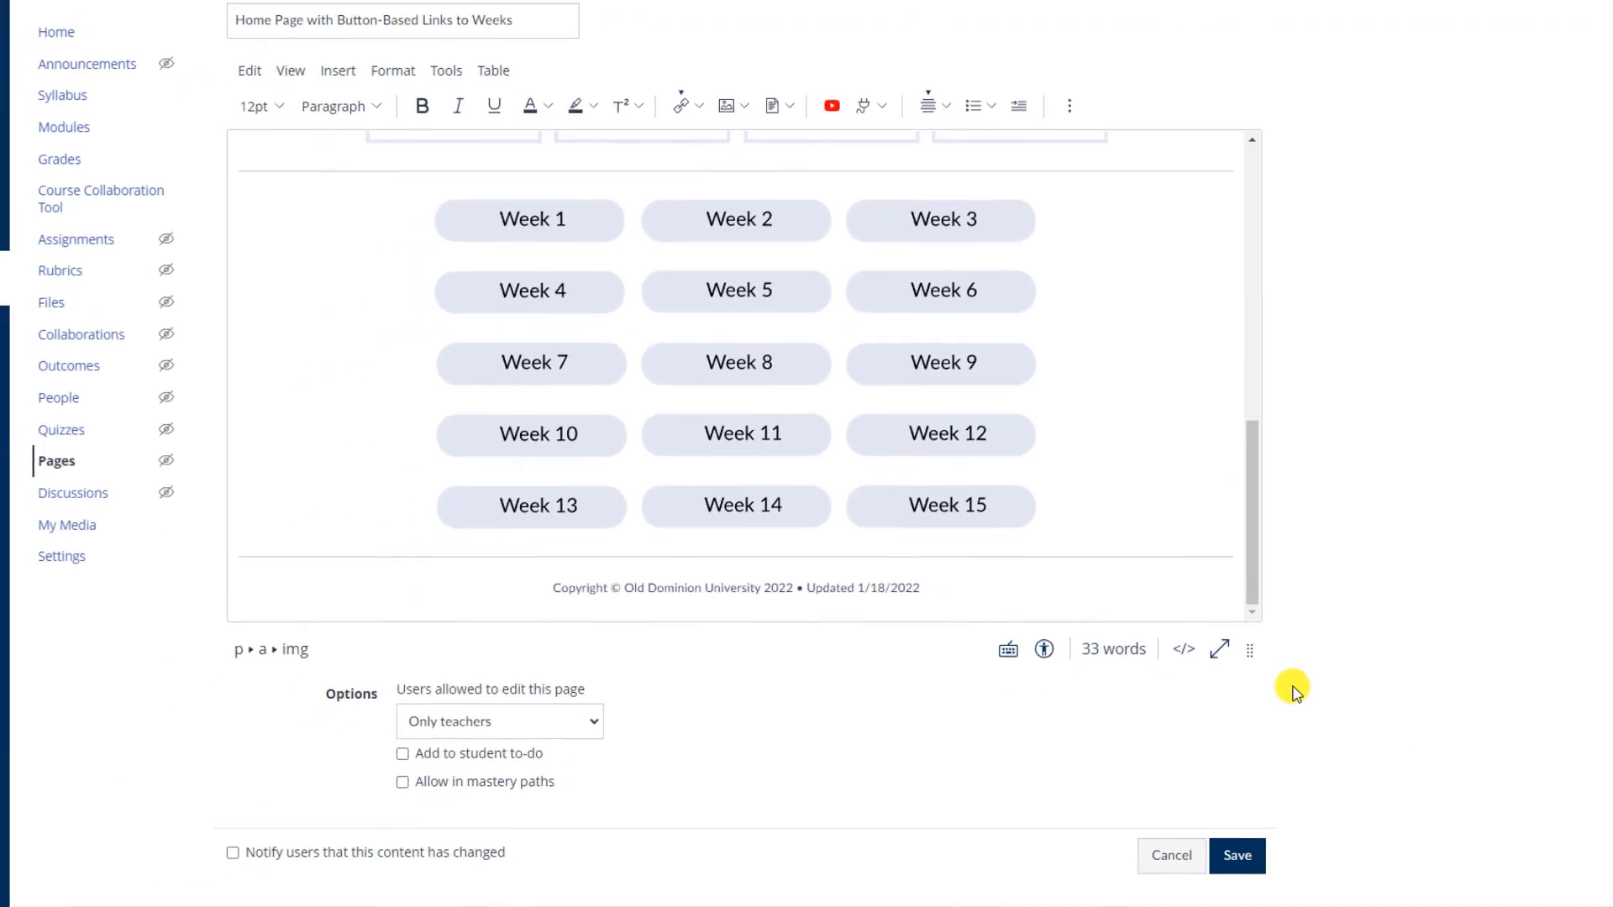
click(1242, 854)
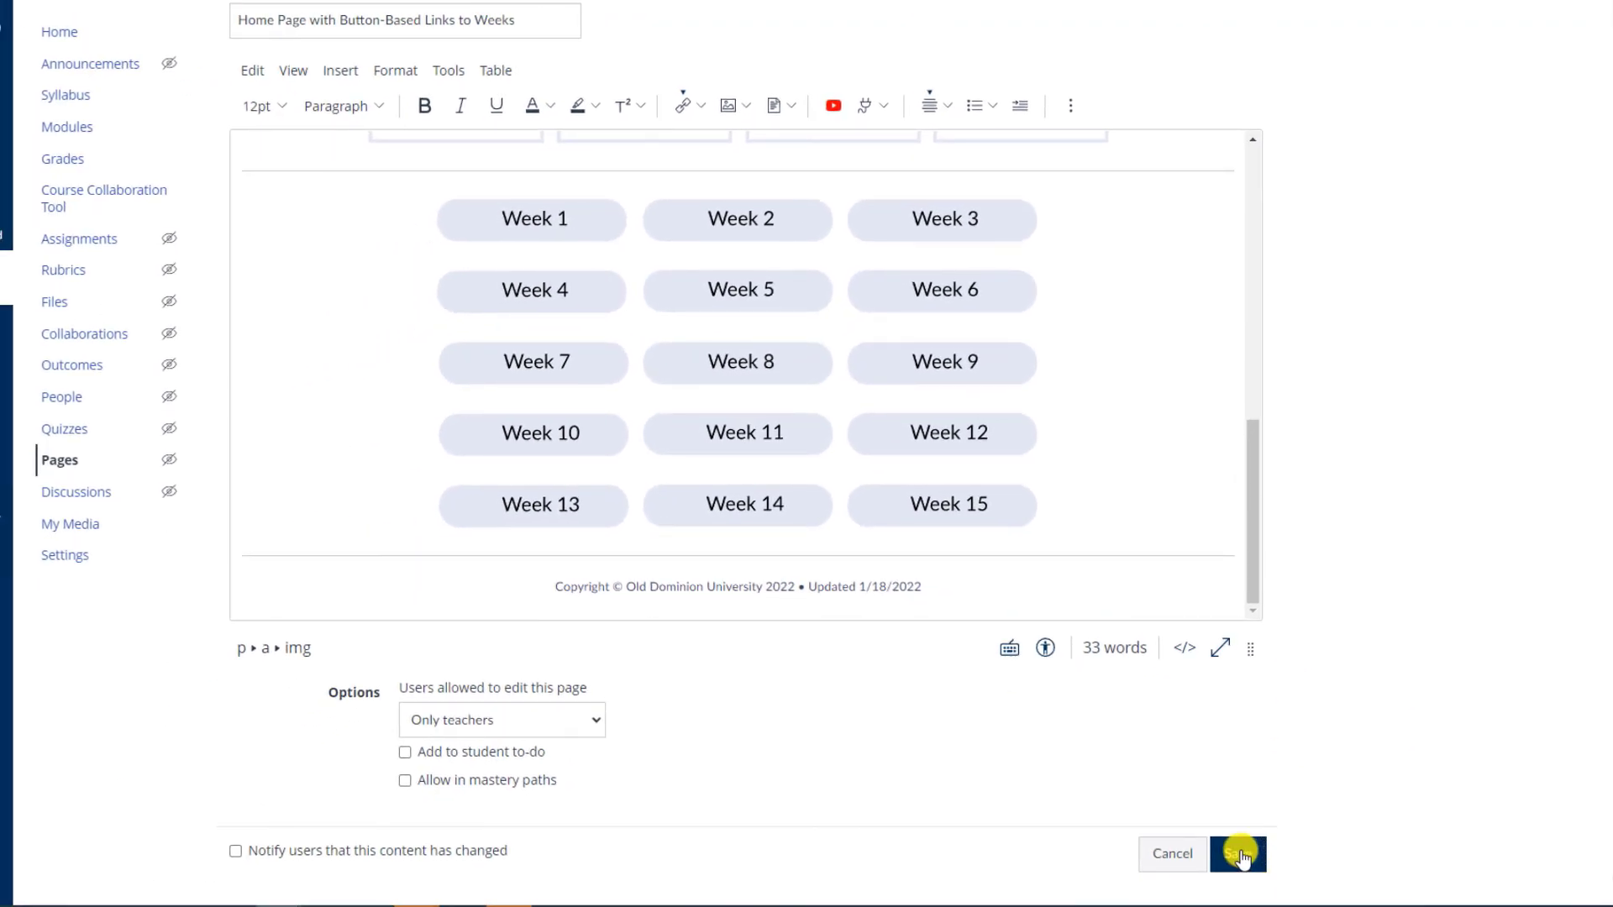